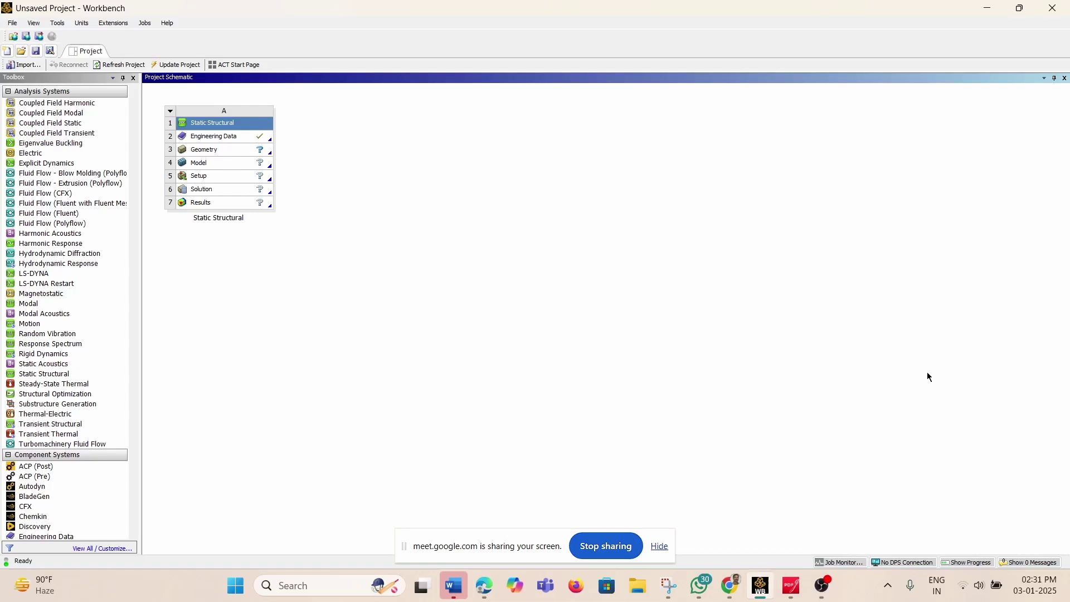
Find Workbench 2022 R2 through the Windows search, launch it, and look through its list of analysis systems
click(234, 587)
text(ansy)
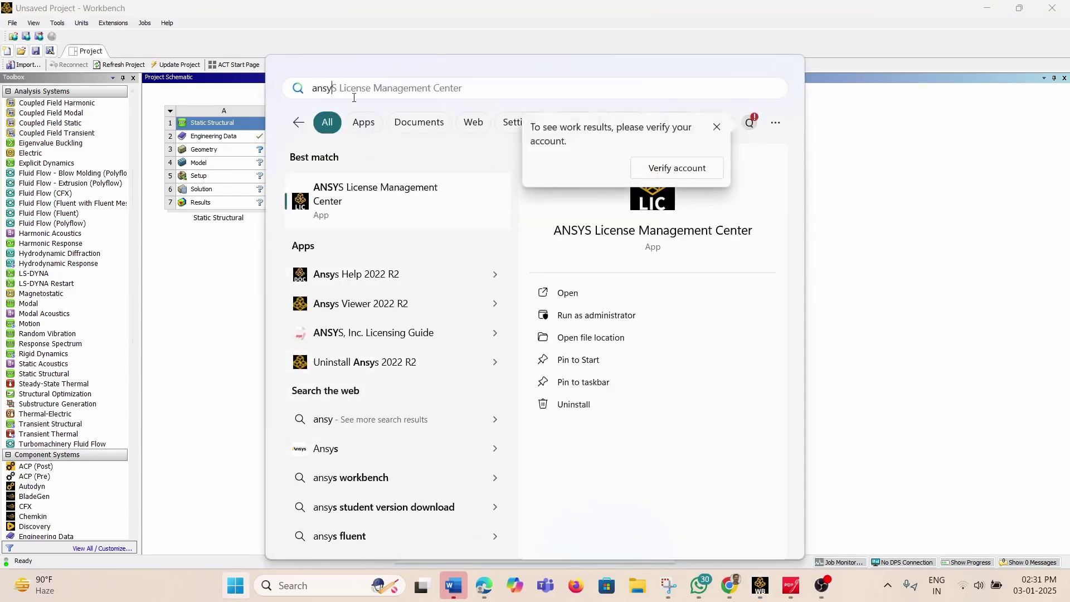
key(ctrl+a)
text(work)
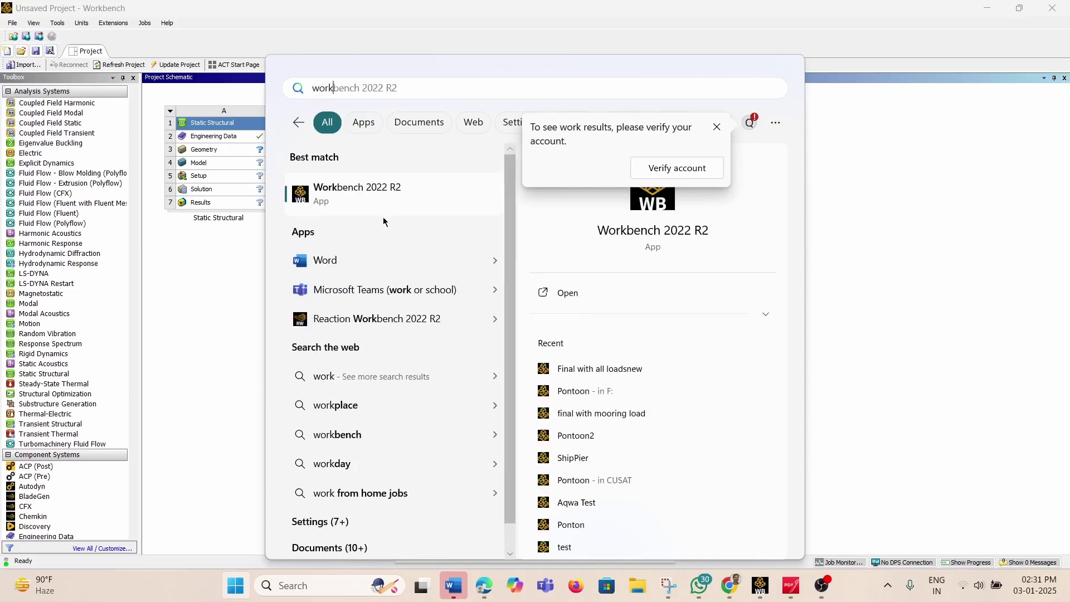
click(379, 193)
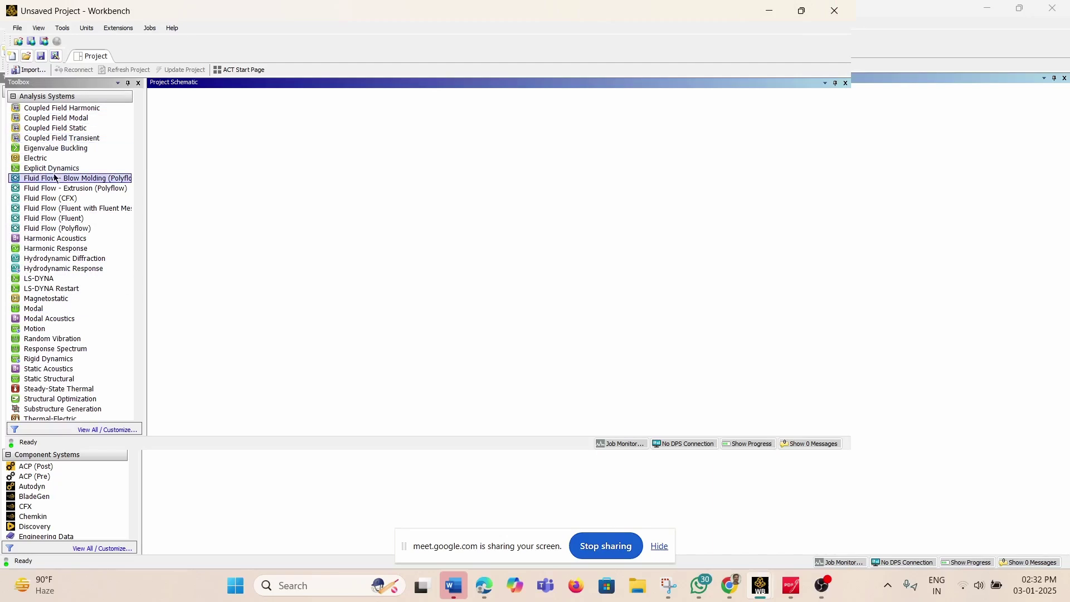
scroll(54, 187, down, 5)
scroll(53, 187, up, 3)
scroll(54, 187, up, 2)
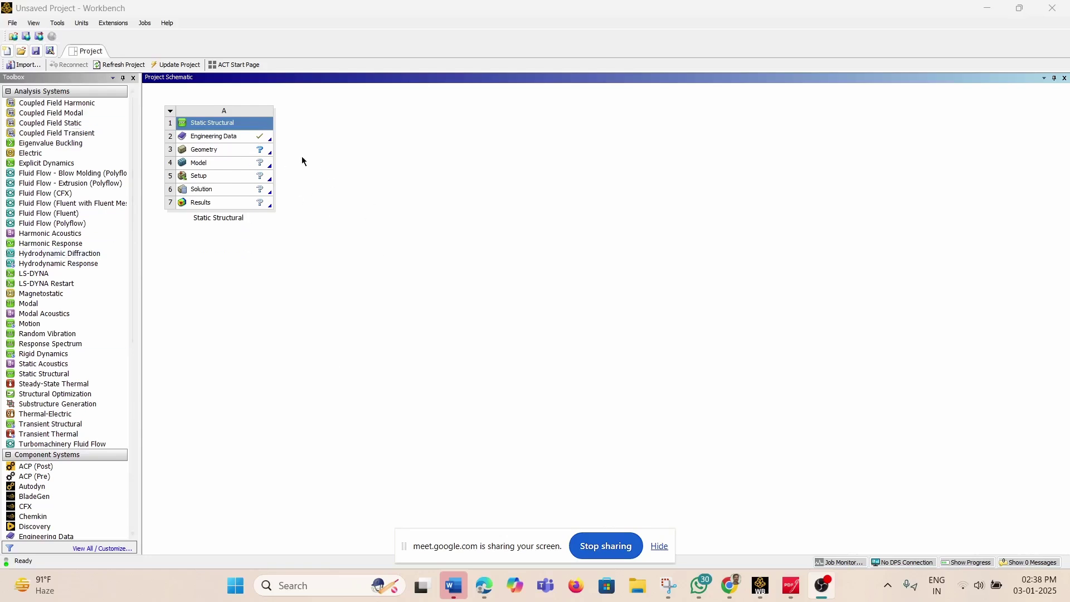
Go through the Static Structural system's cells in order, from Engineering Data to Results
click(206, 139)
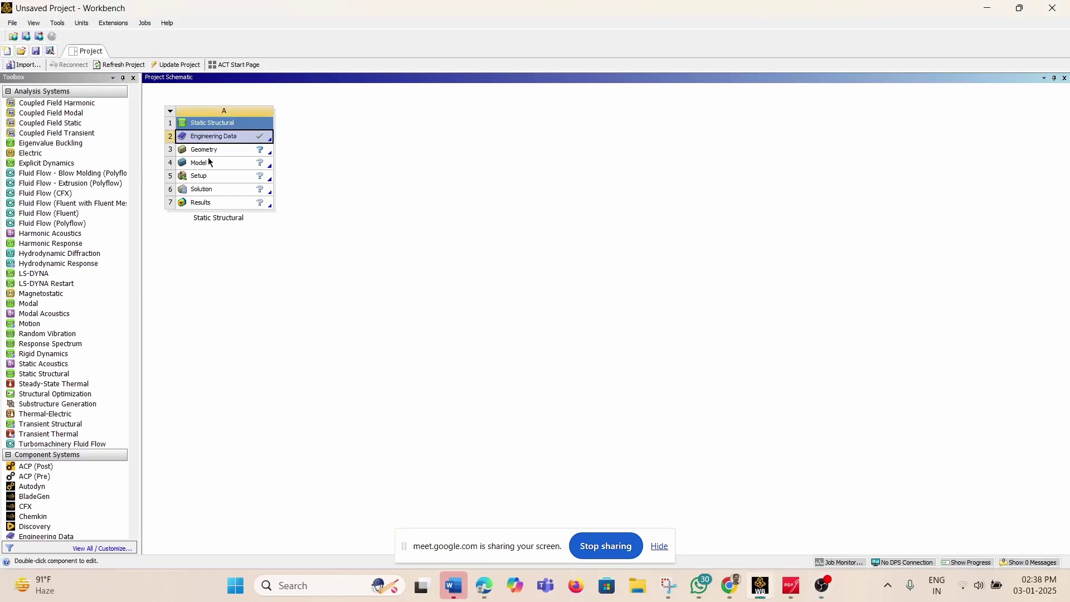
click(216, 154)
click(215, 165)
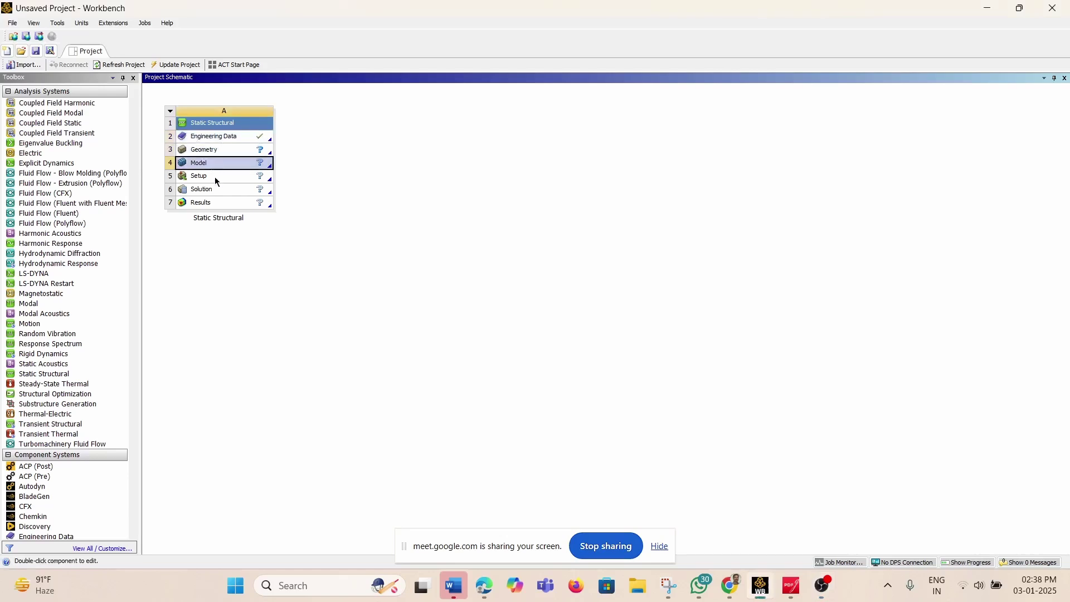
click(215, 176)
click(215, 190)
click(218, 203)
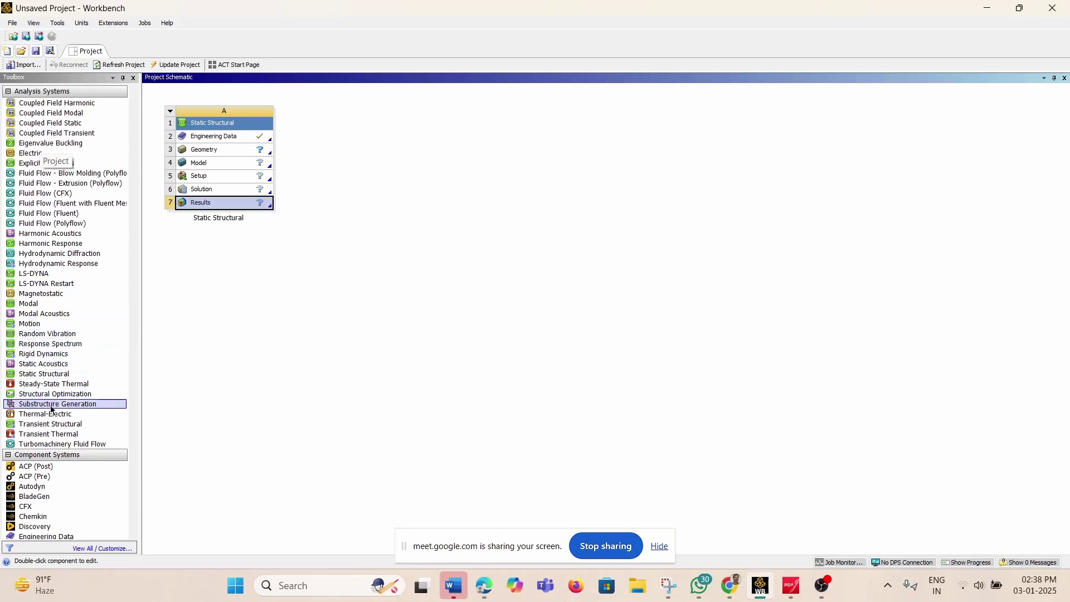
Add a Transient Thermal system beside the Static Structural system and go through its cells from Engineering Data to Results
drag(62, 434, 345, 144)
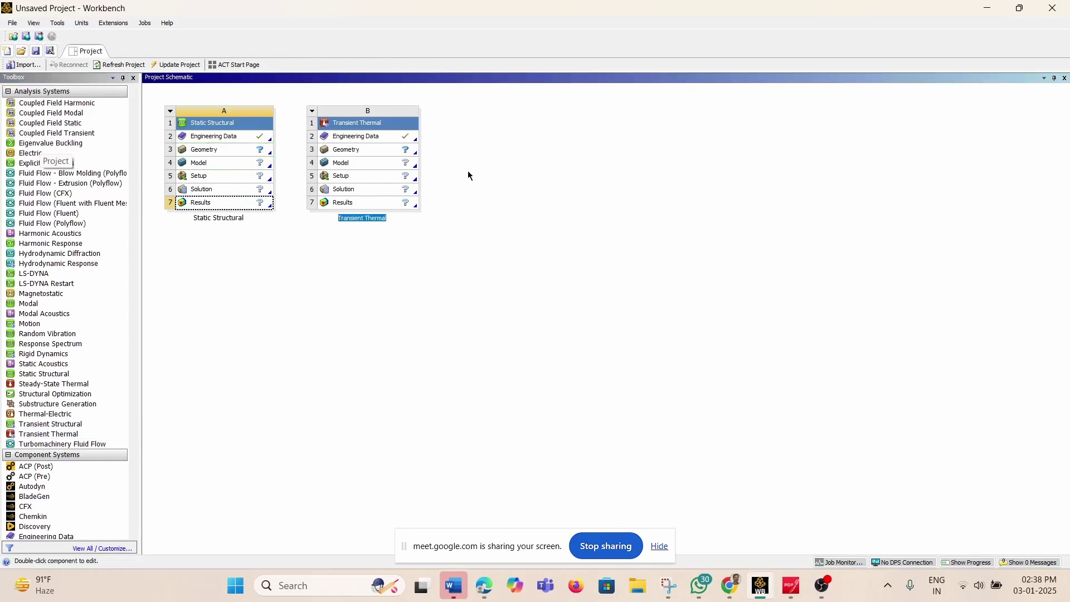
click(345, 139)
click(349, 151)
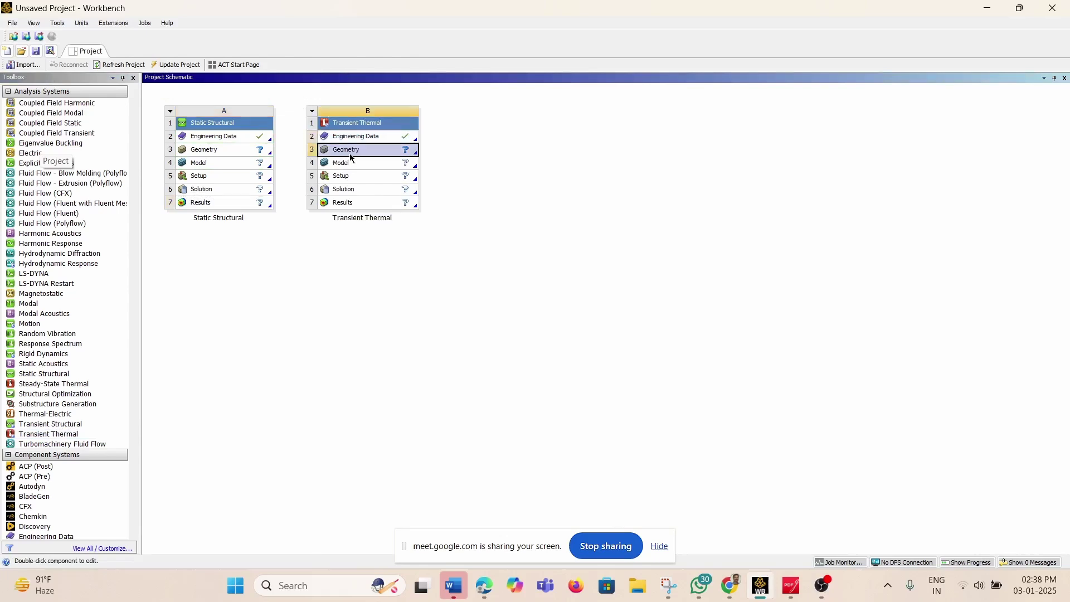
click(351, 163)
click(353, 177)
click(353, 189)
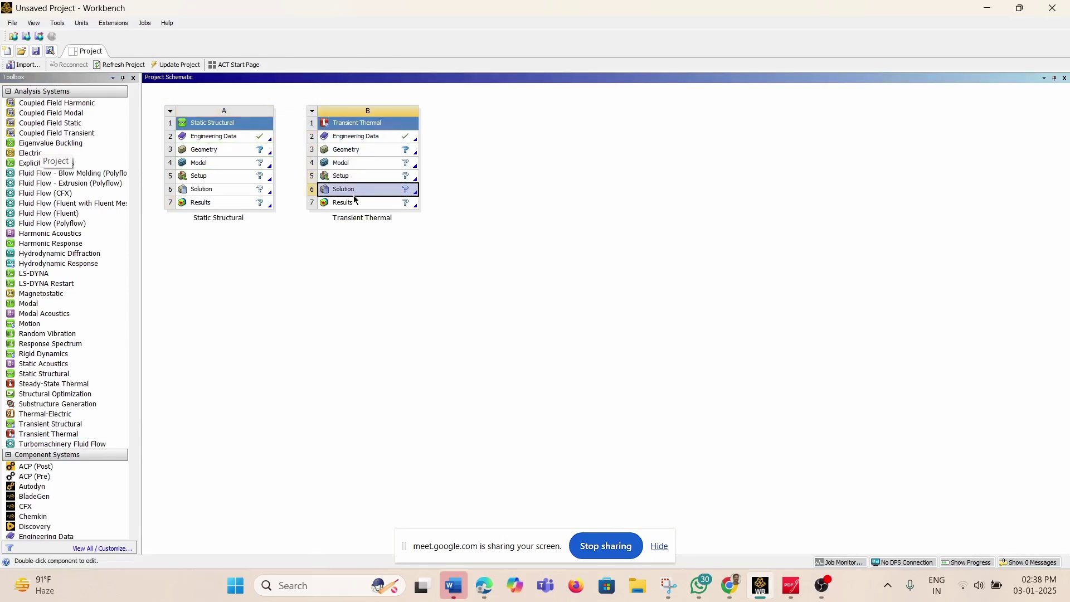
click(355, 203)
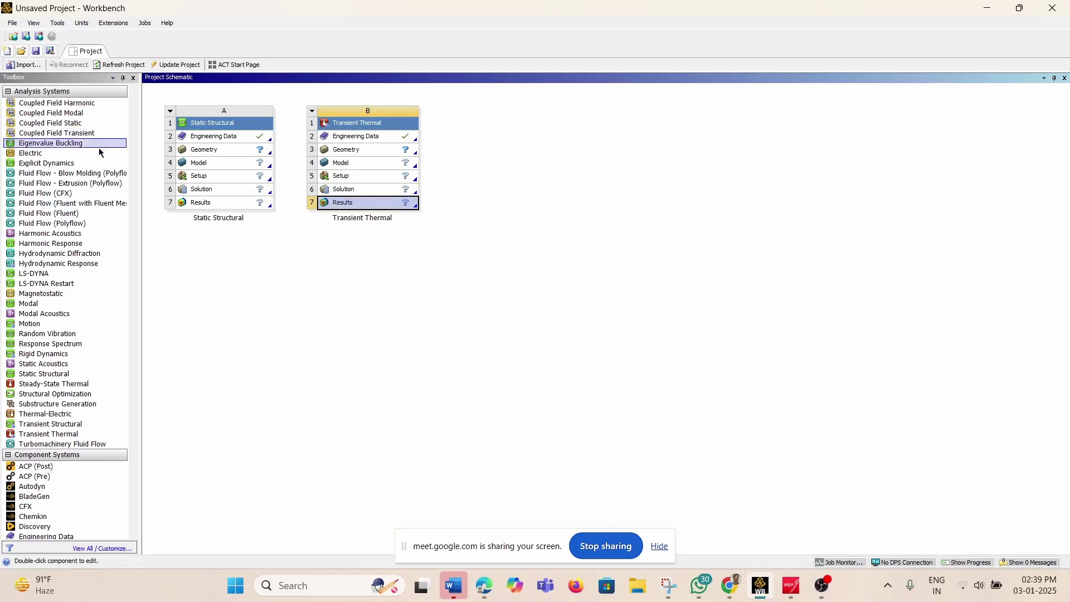
Examine the Static Structural system's Engineering Data cell and the Geometry cell's options for creating new geometry
click(233, 137)
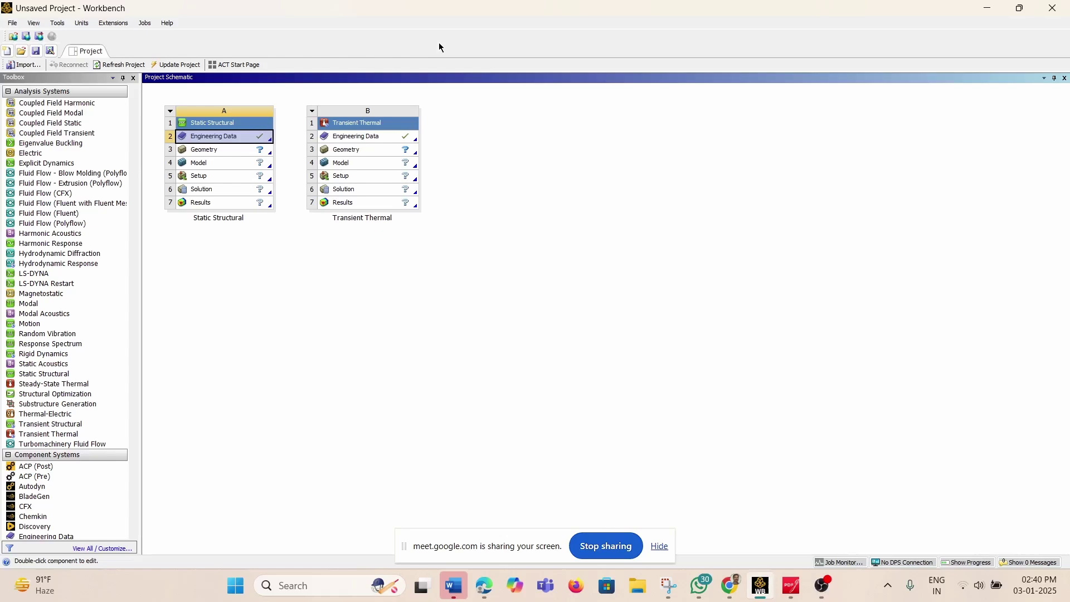
click(214, 154)
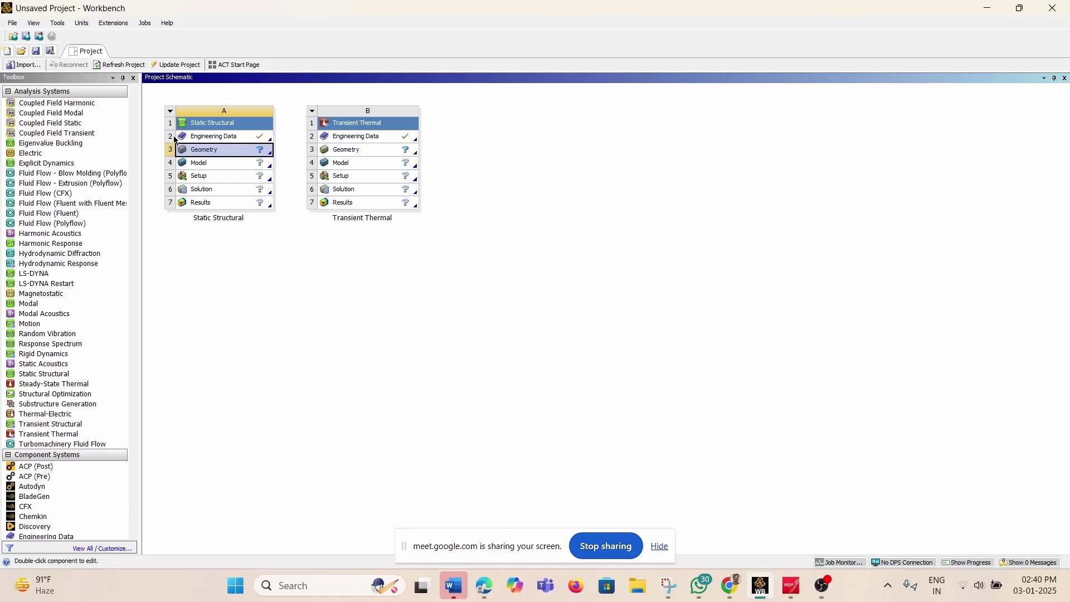
right_click(226, 155)
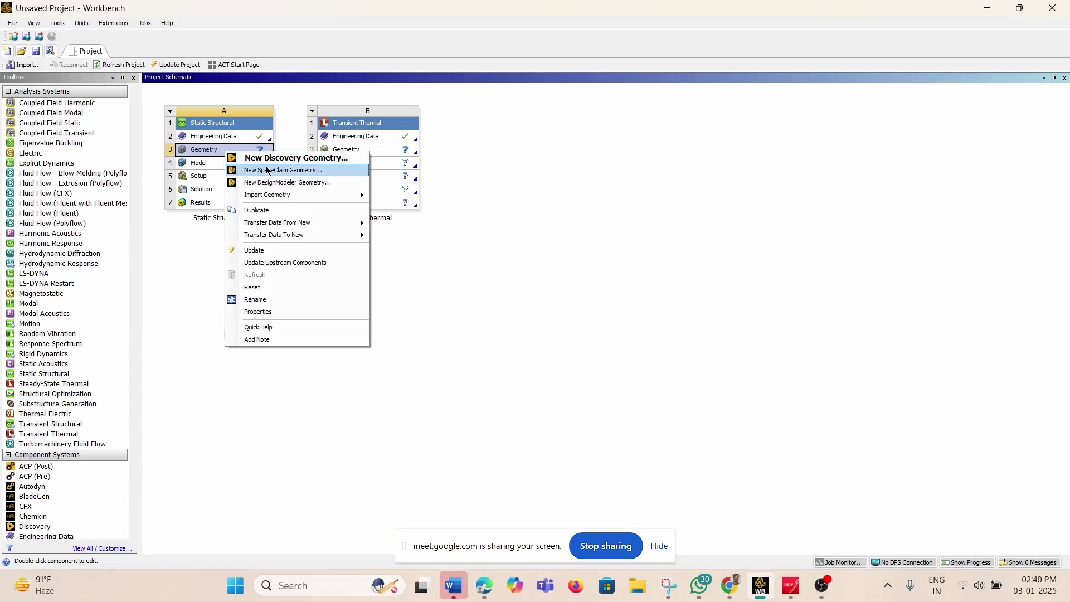
click(285, 182)
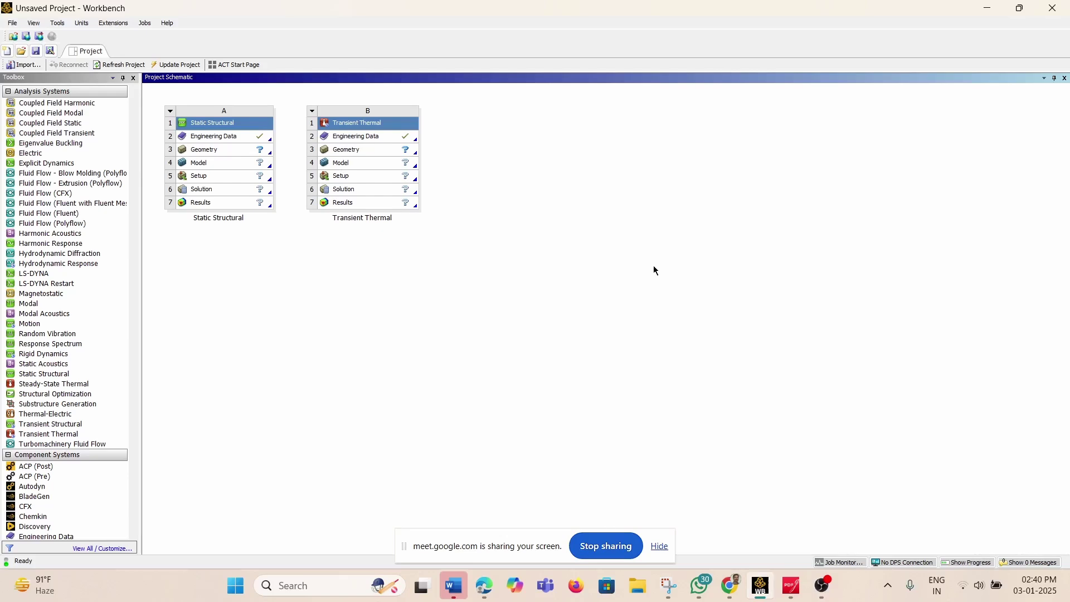
Review the Model, Setup, Solution and Results cells of the Static Structural system
click(215, 166)
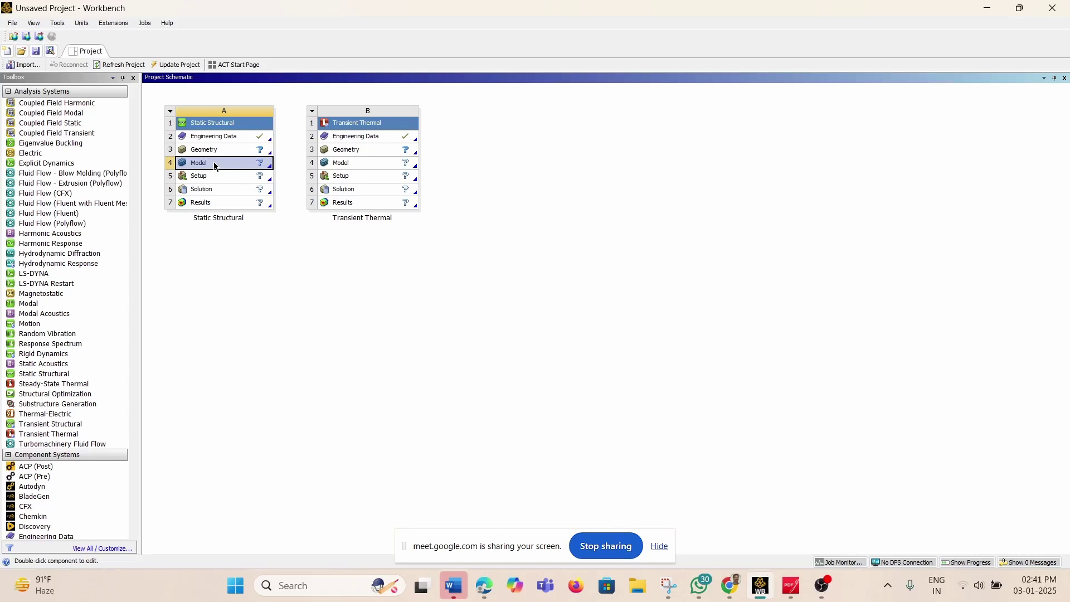
click(209, 180)
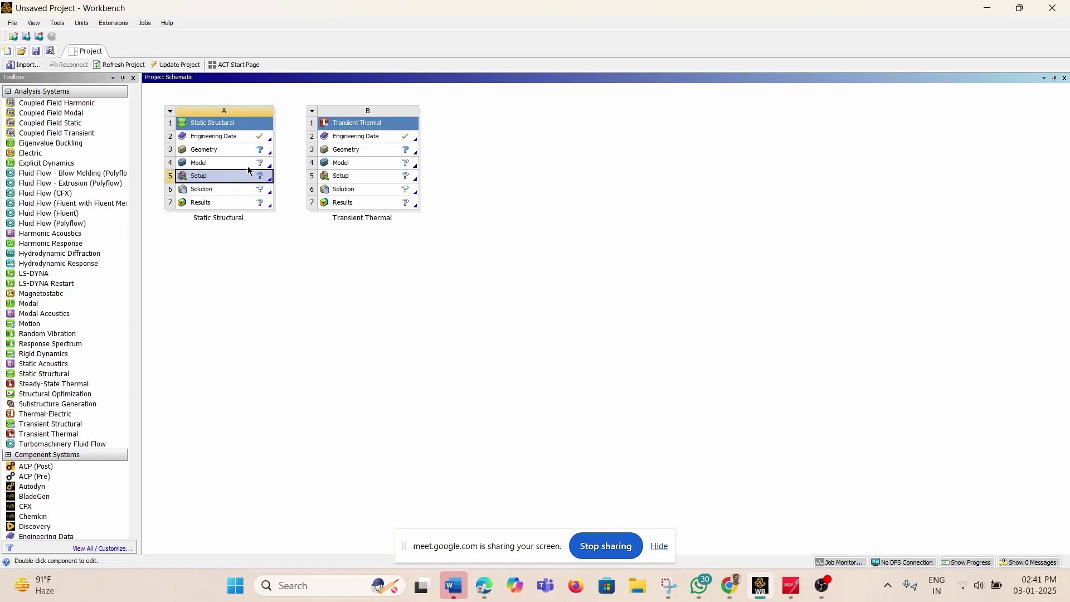
click(212, 164)
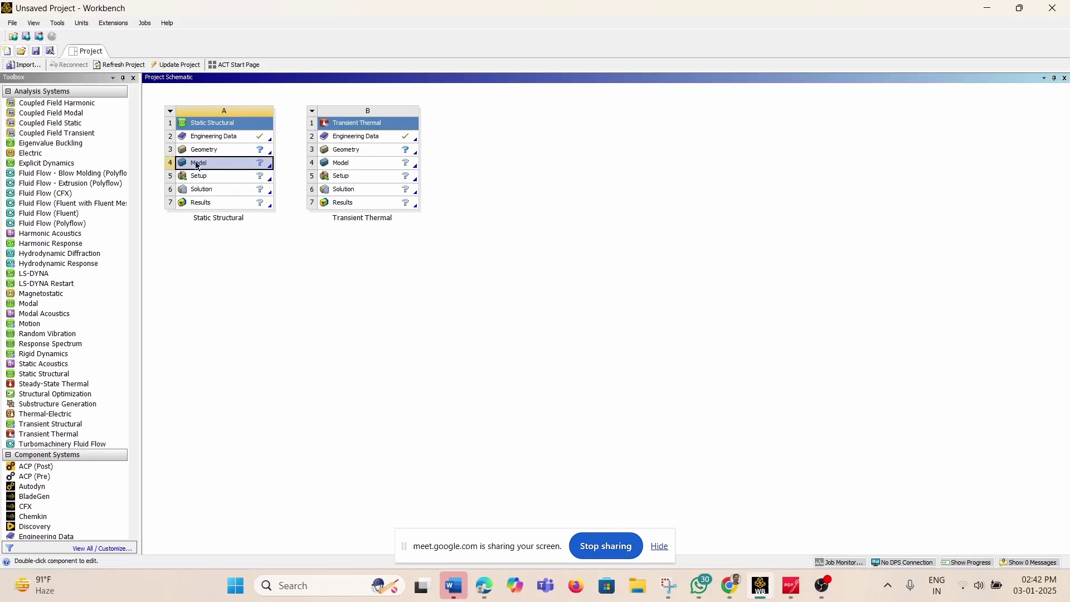
click(215, 189)
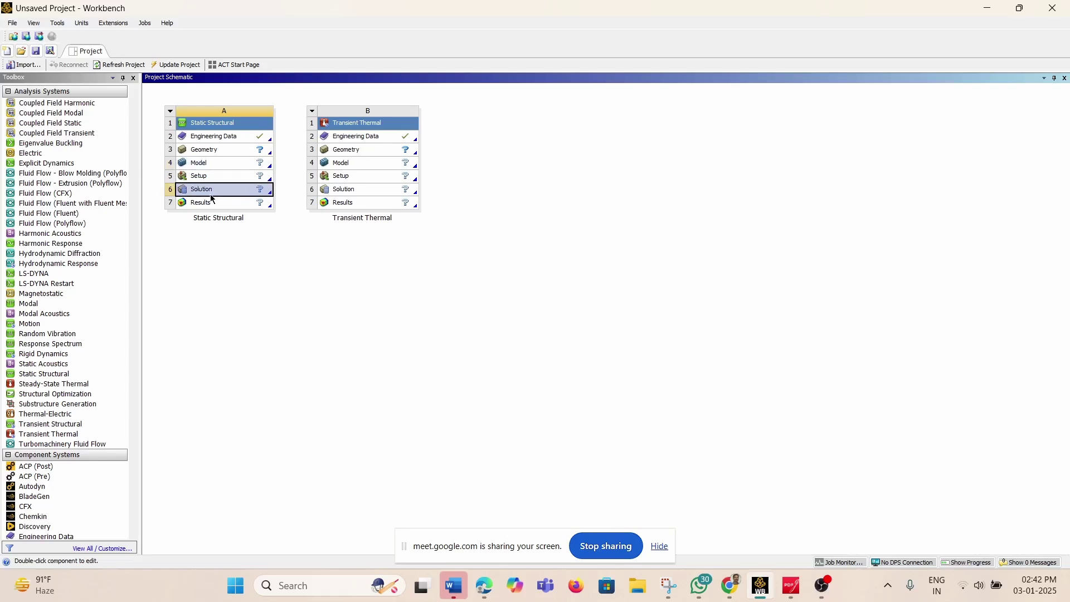
click(213, 202)
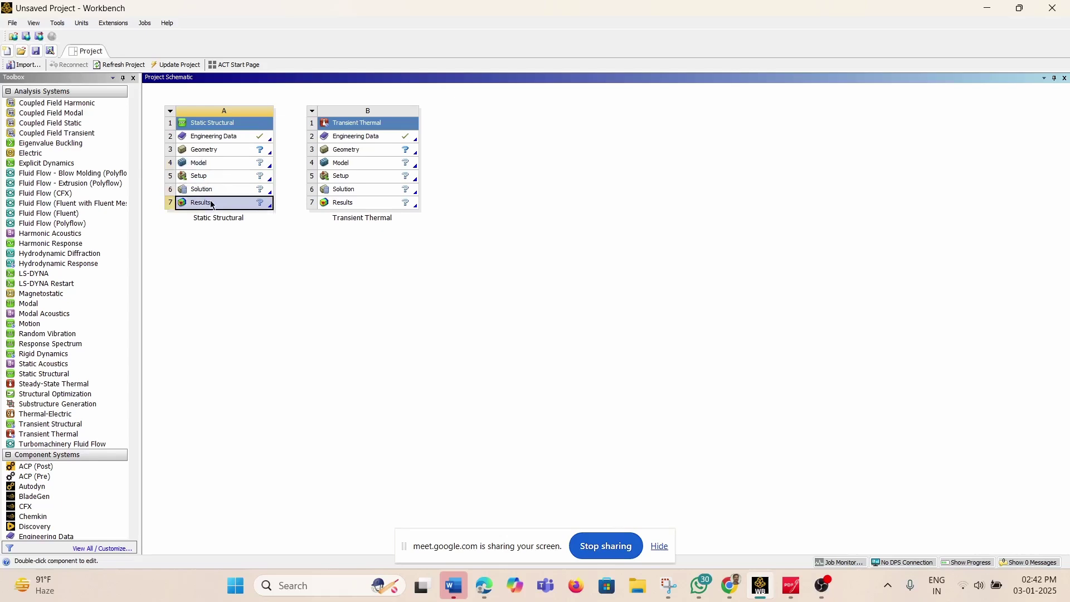
click(209, 163)
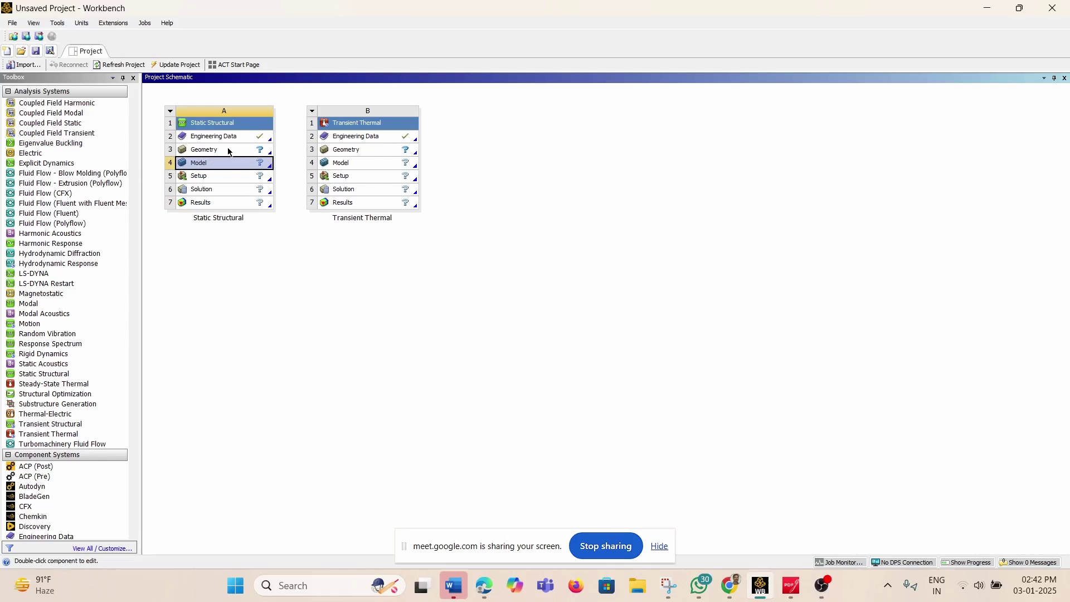
click(216, 178)
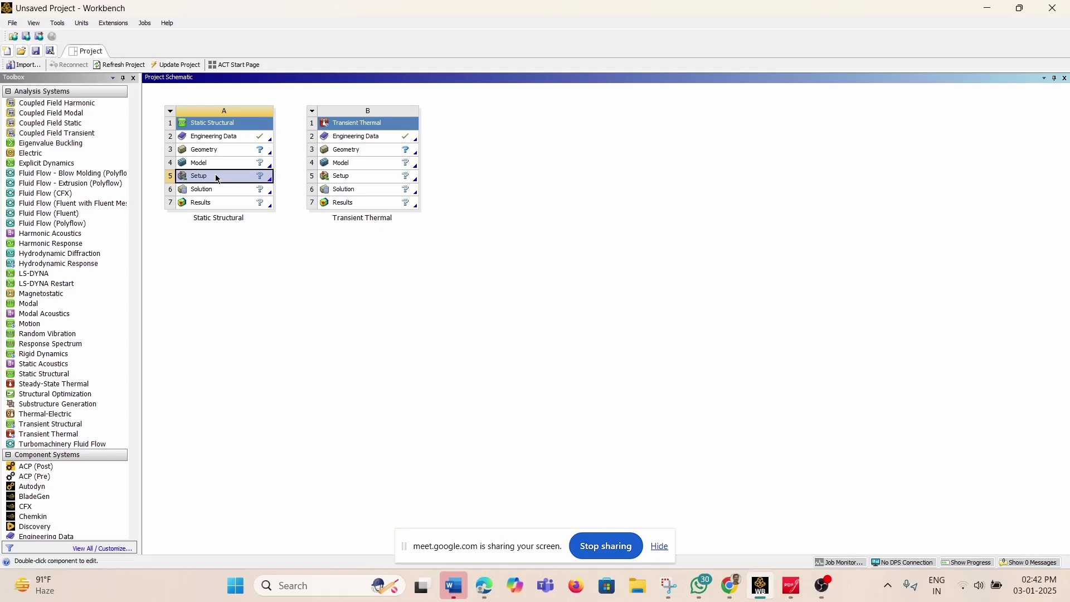
click(216, 189)
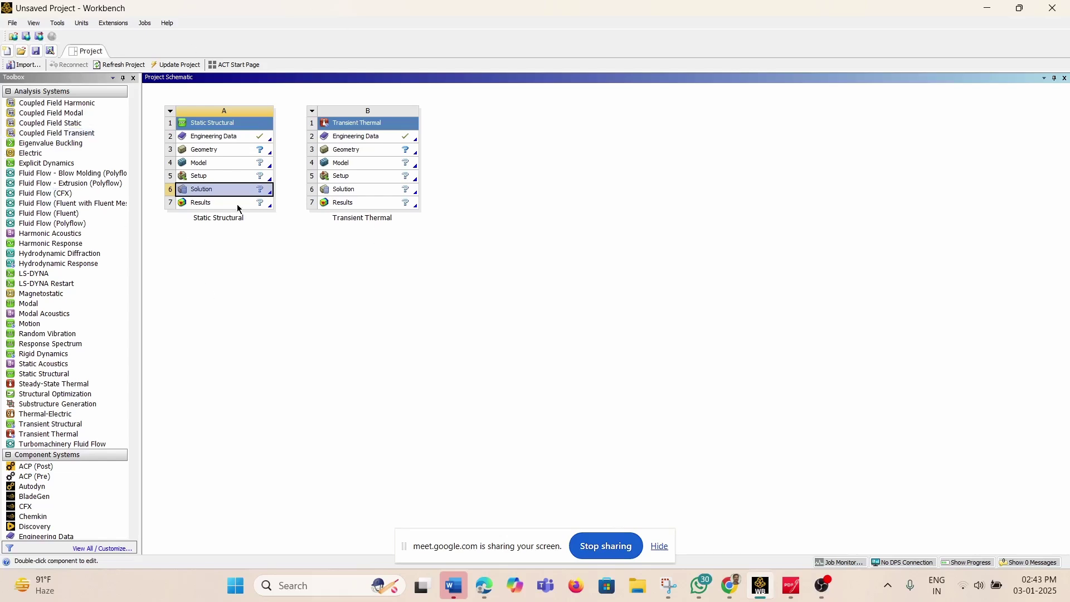
click(205, 204)
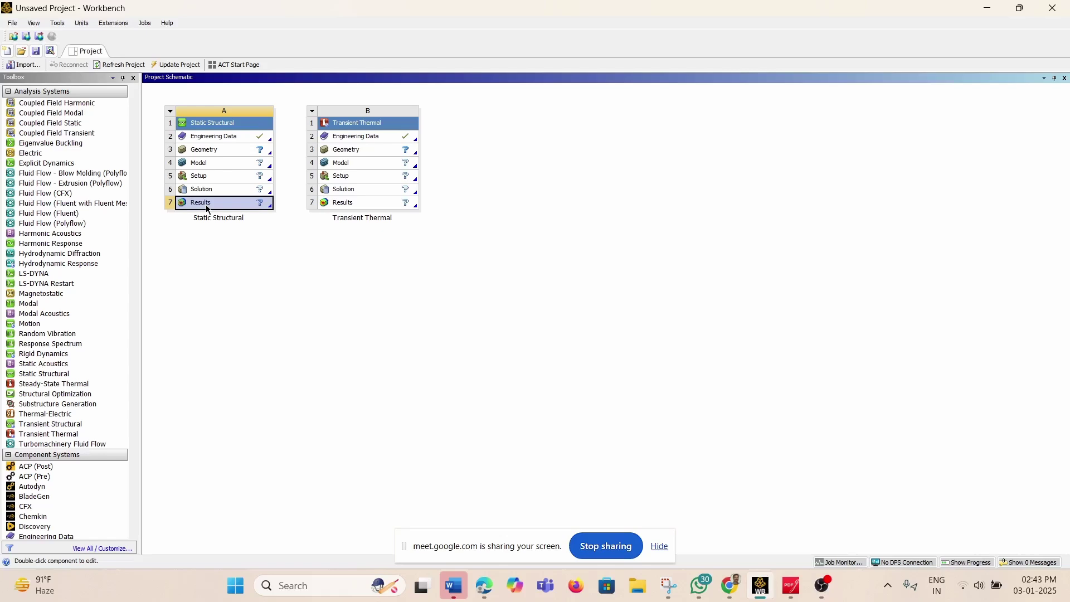
Start a new DesignModeler geometry for the Static Structural system and look at the Single Select and Box Select modes
click(217, 149)
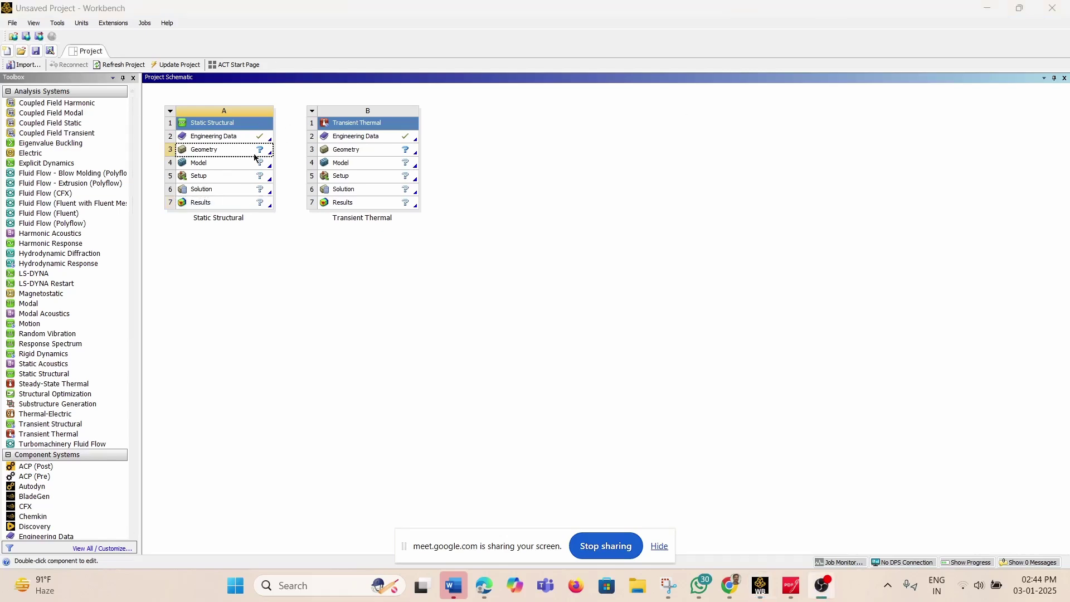
right_click(219, 150)
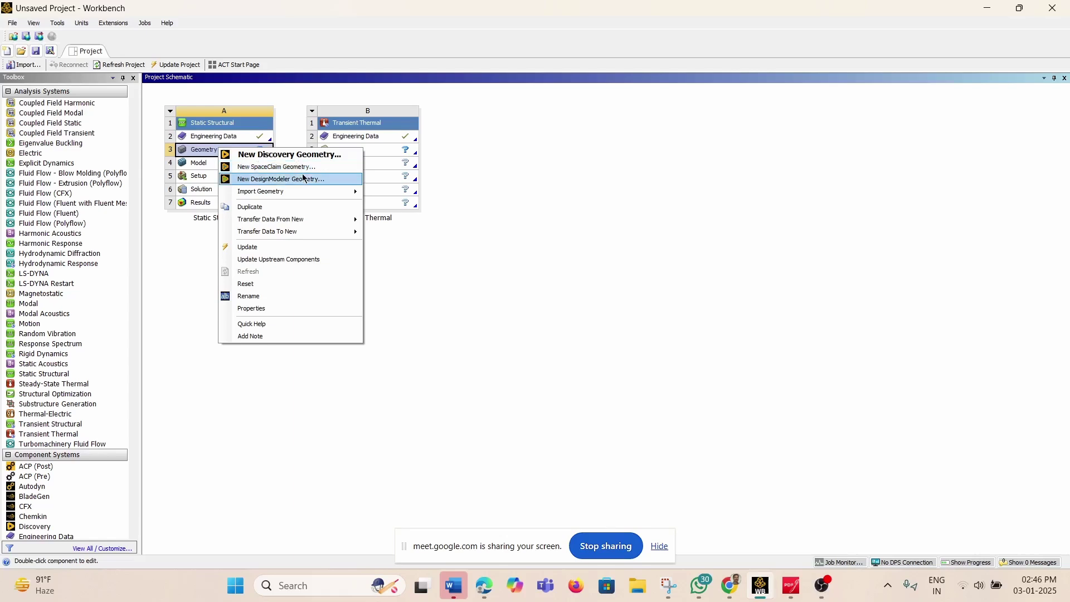
click(298, 180)
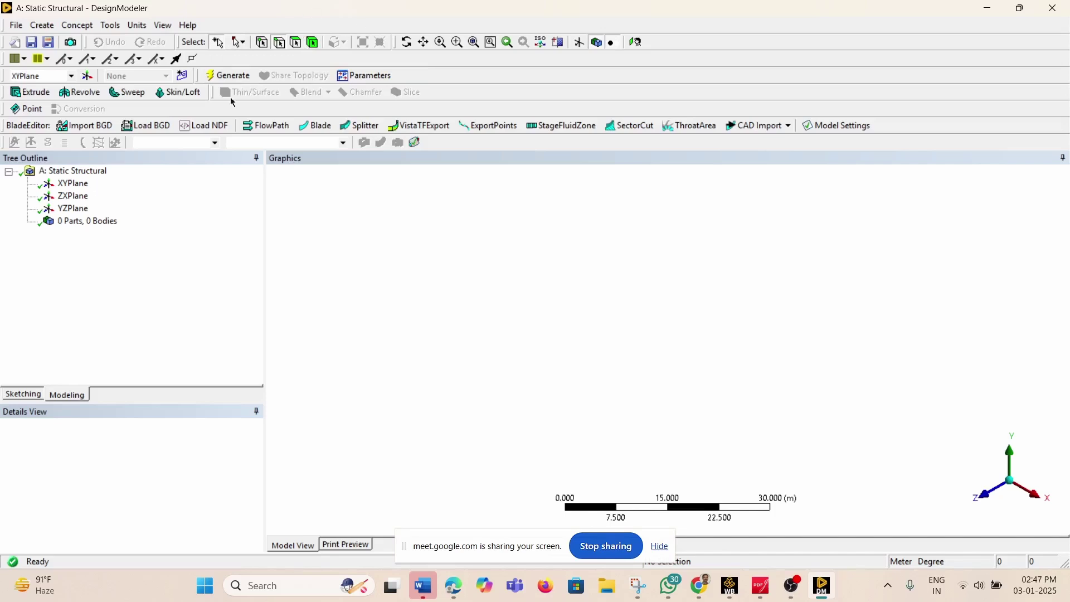
click(240, 42)
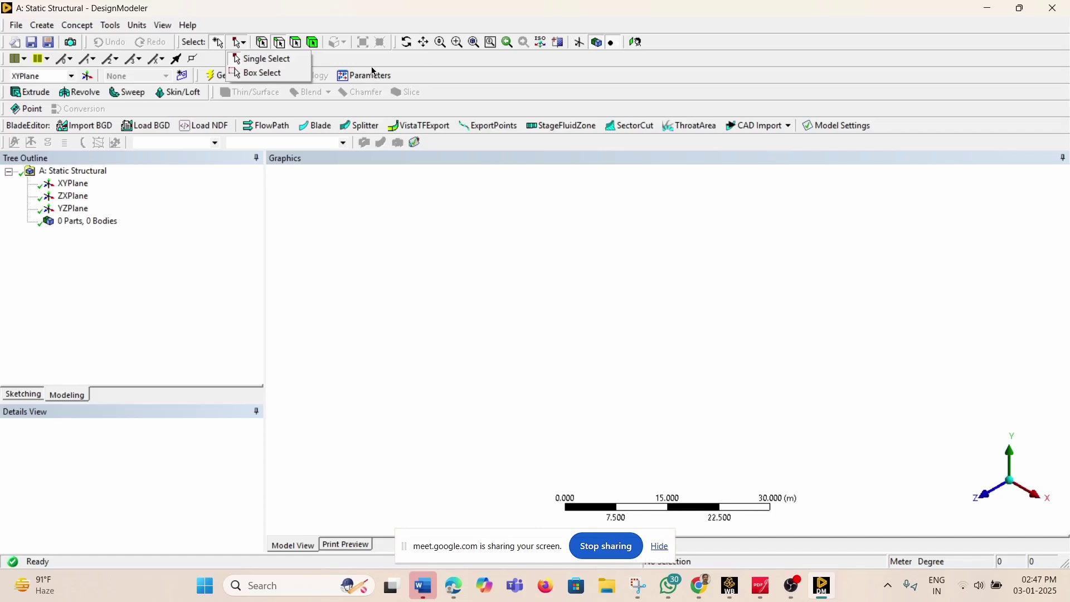
click(250, 74)
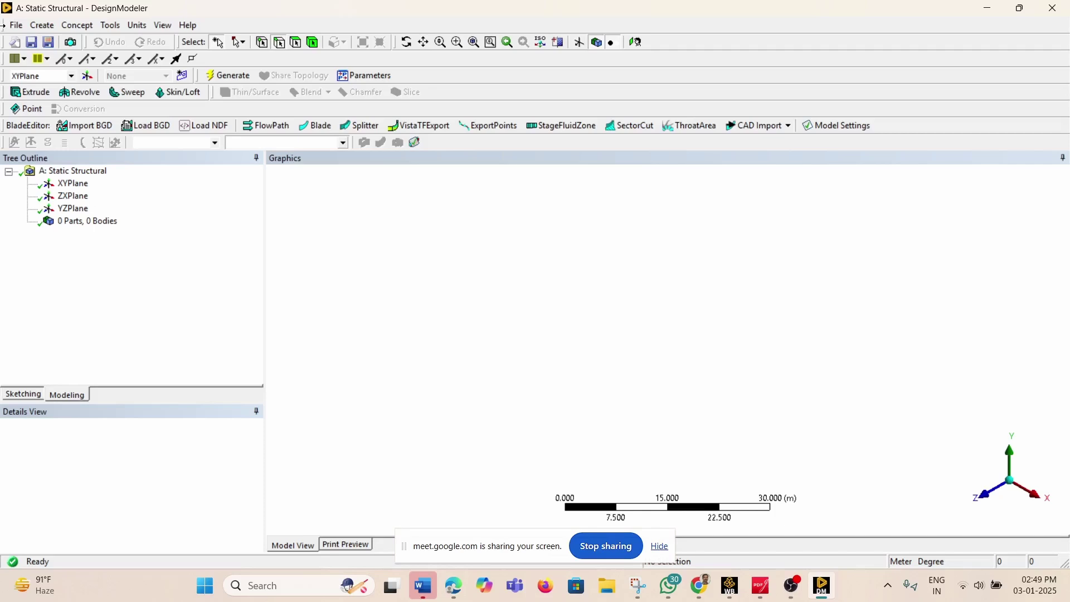
Create a new sketch on the XYPlane and bring up the sketching tools for it
click(74, 186)
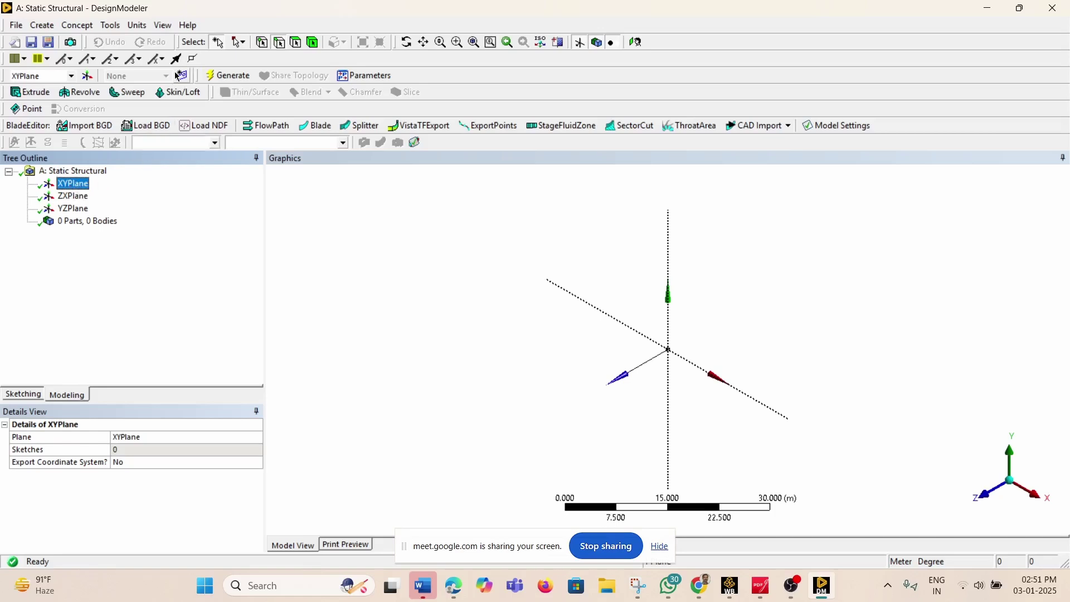
right_click(78, 185)
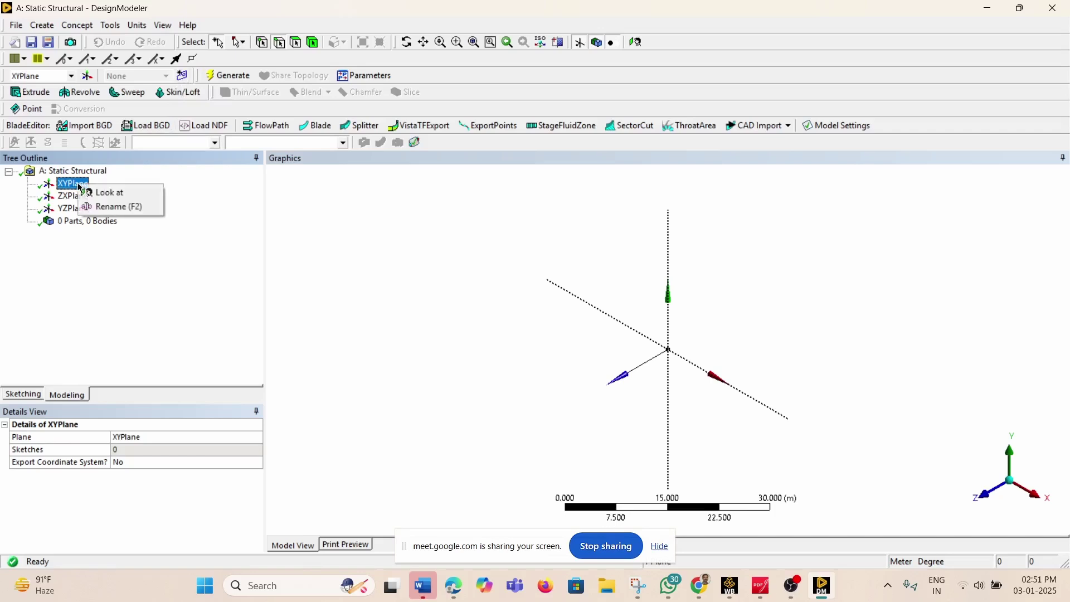
click(142, 243)
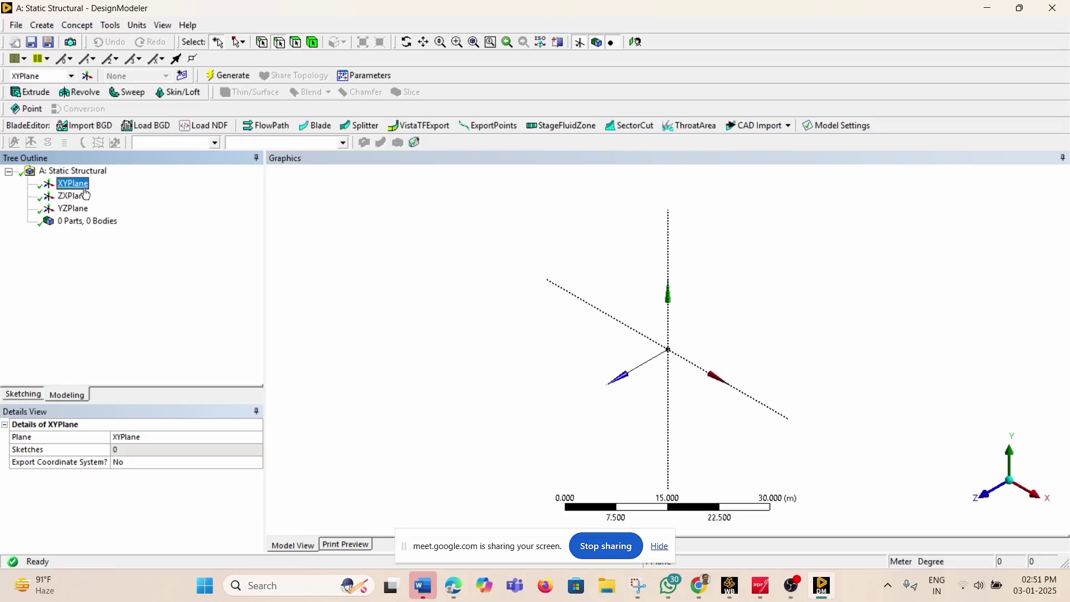
click(181, 77)
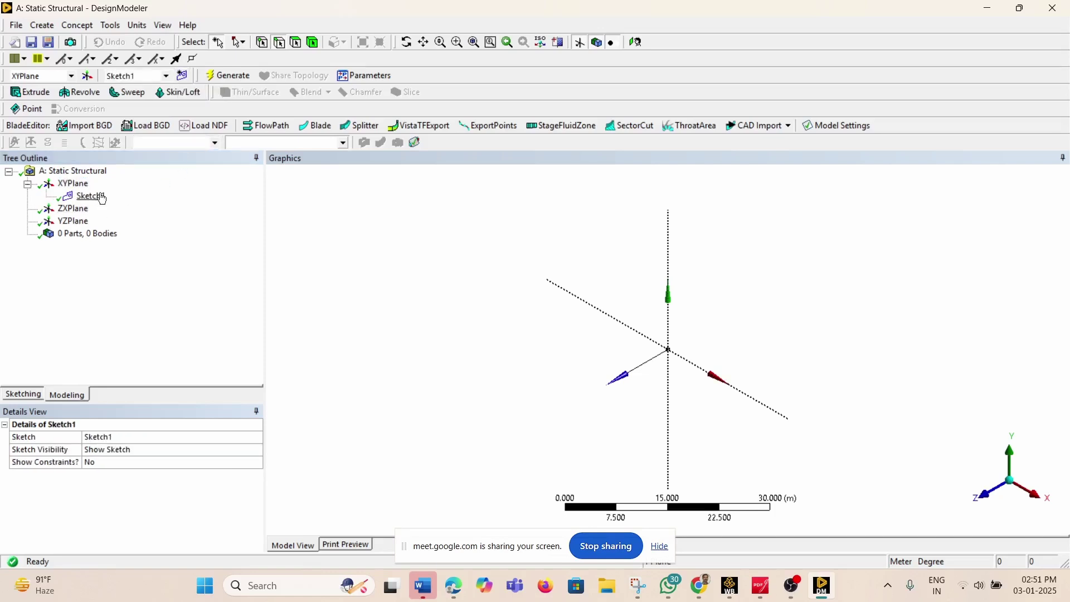
click(96, 198)
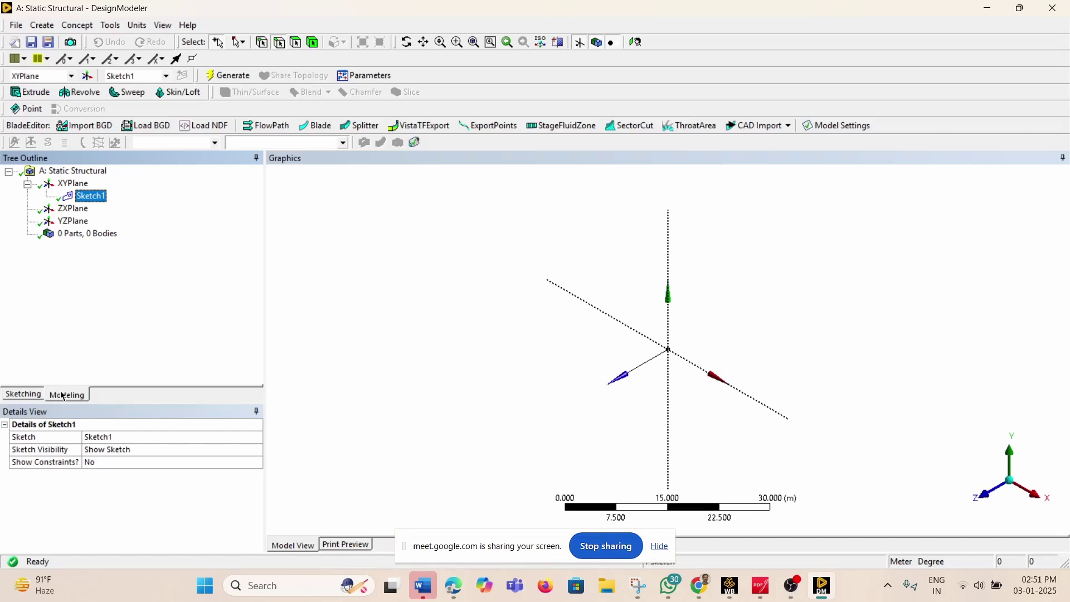
click(23, 394)
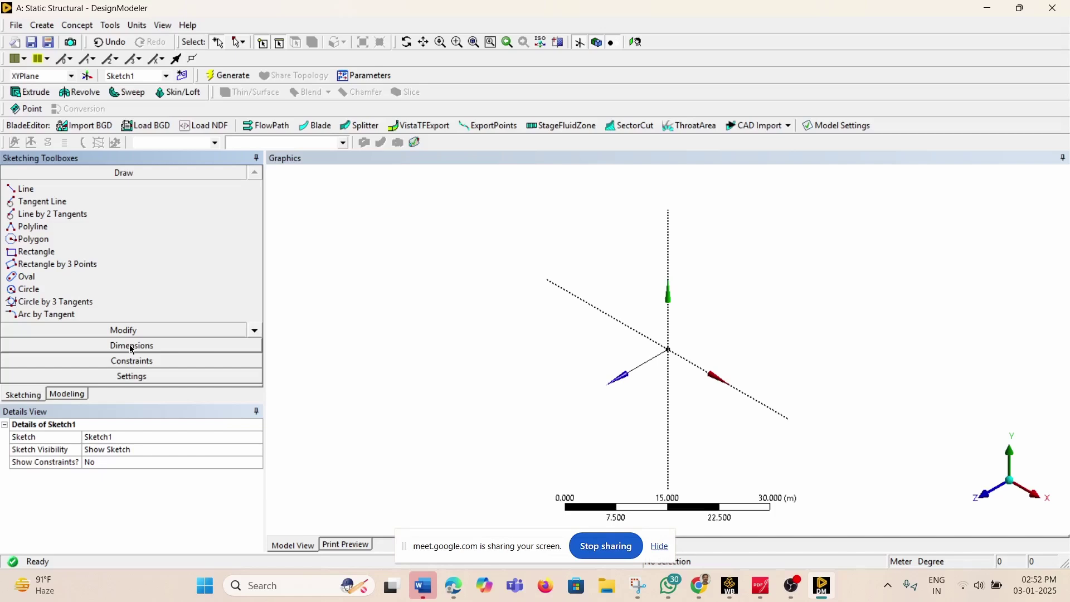
Review the sketch grid settings, and consult the box girder bridge cross-section in Fig. 7 of the reference PDF
click(134, 378)
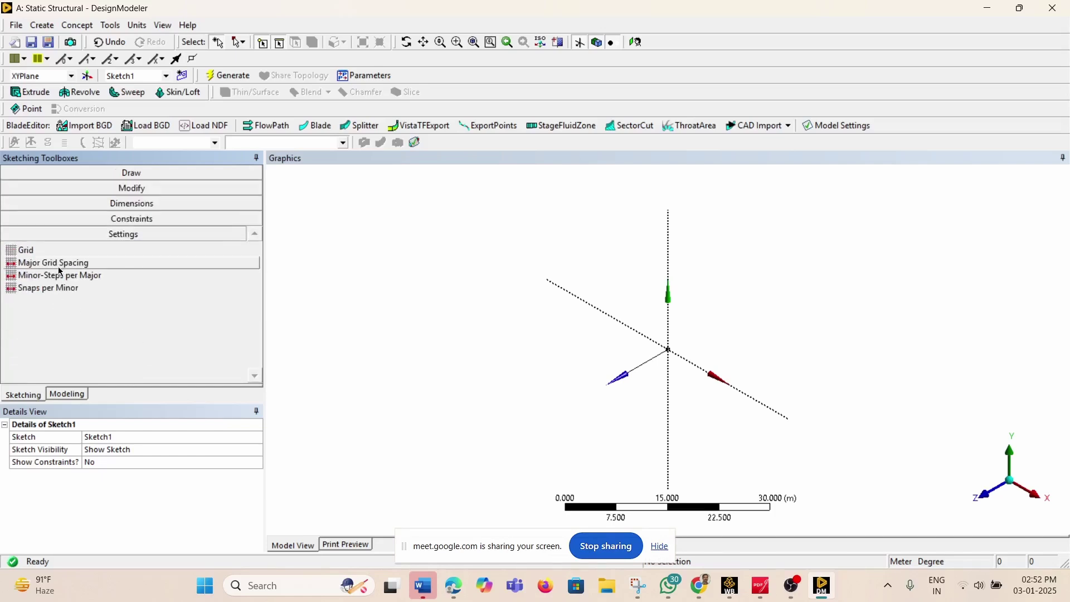
click(133, 178)
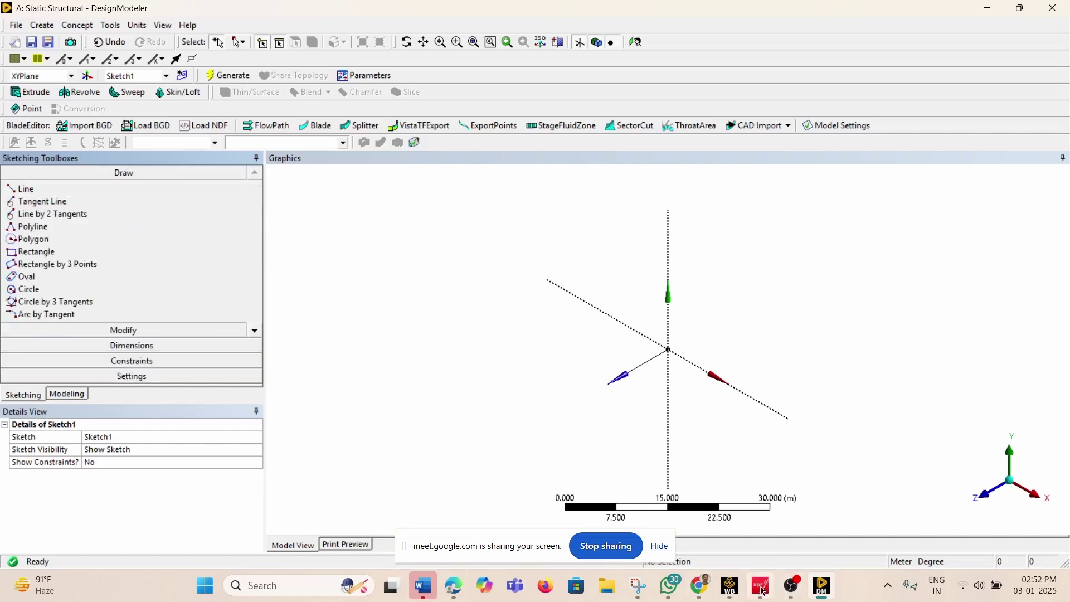
mouse_move(762, 588)
click(781, 541)
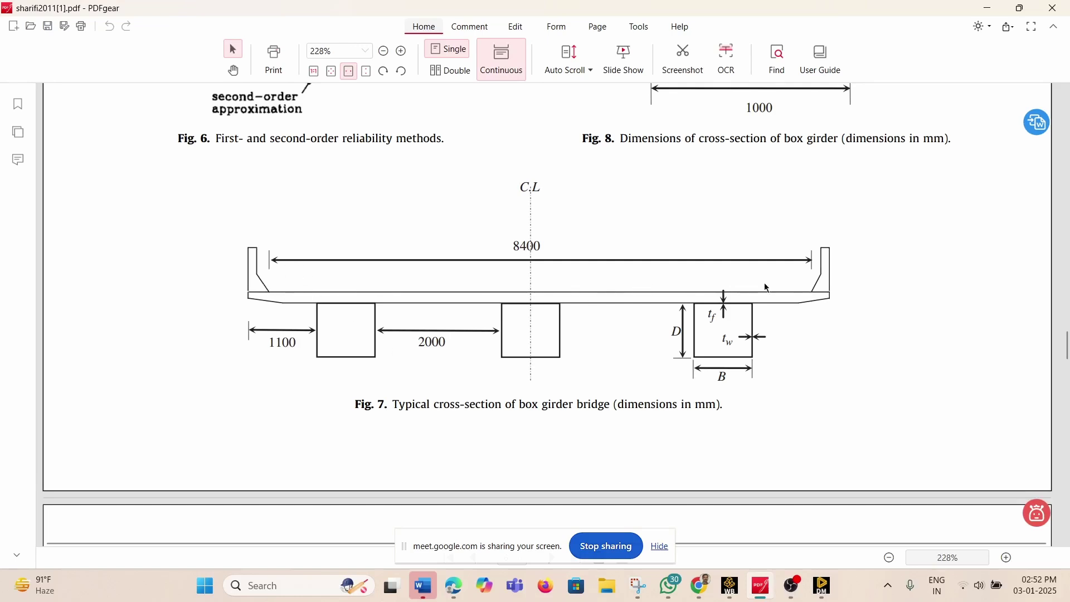
click(986, 9)
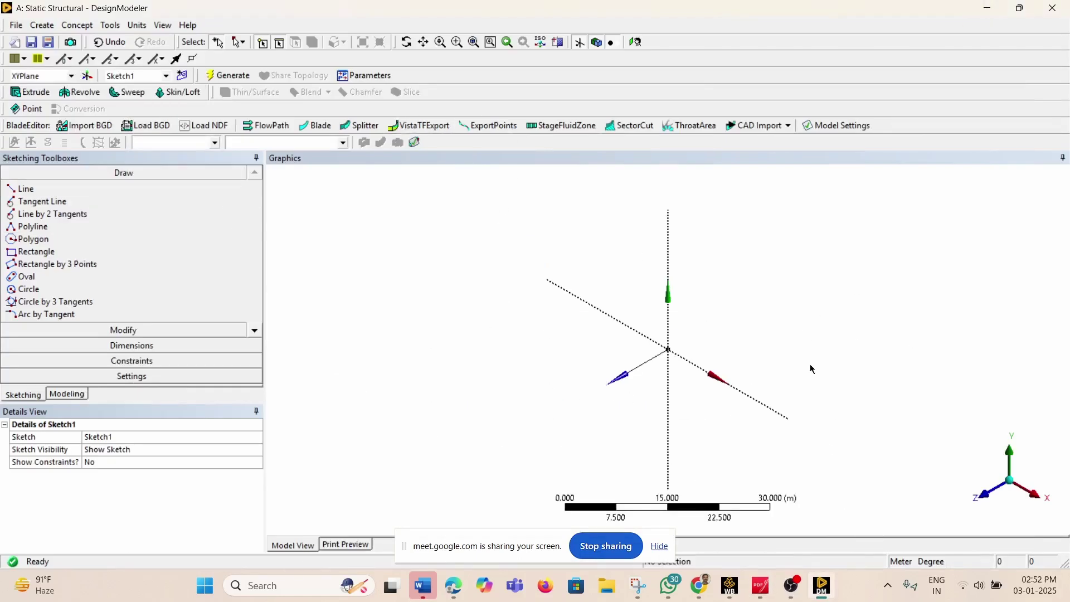
click(659, 548)
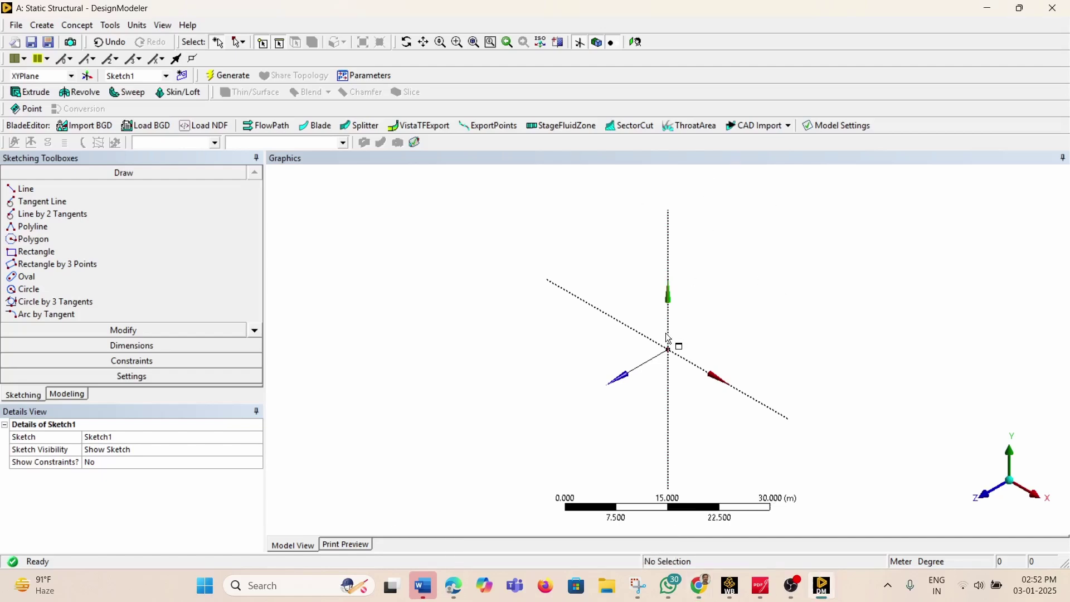
Face the sketch plane and draw a rectangle about 92.5 m wide and 26.5 m high around the origin
click(637, 43)
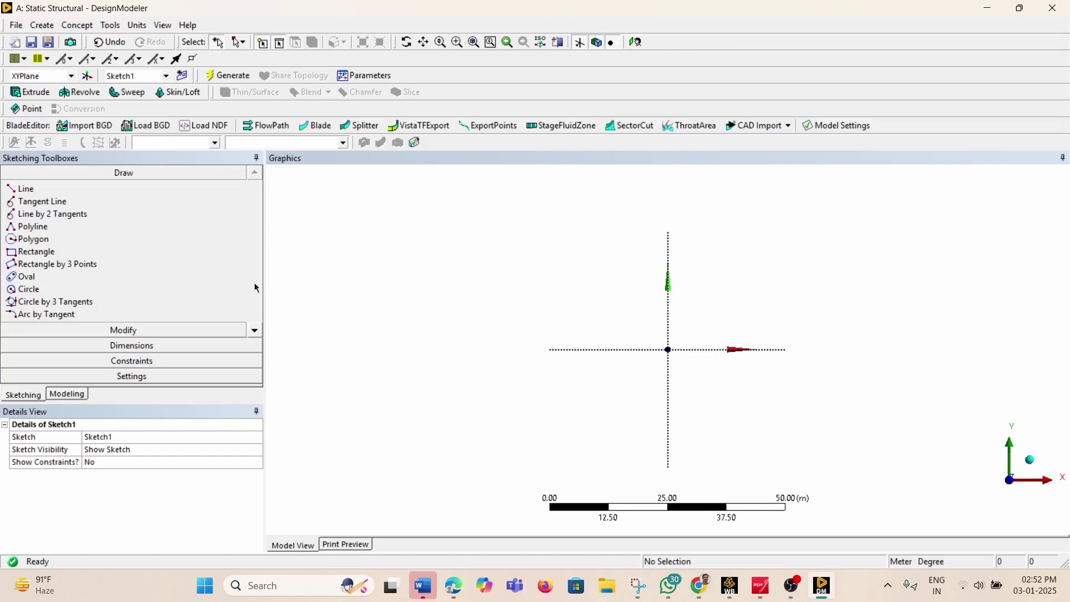
click(101, 254)
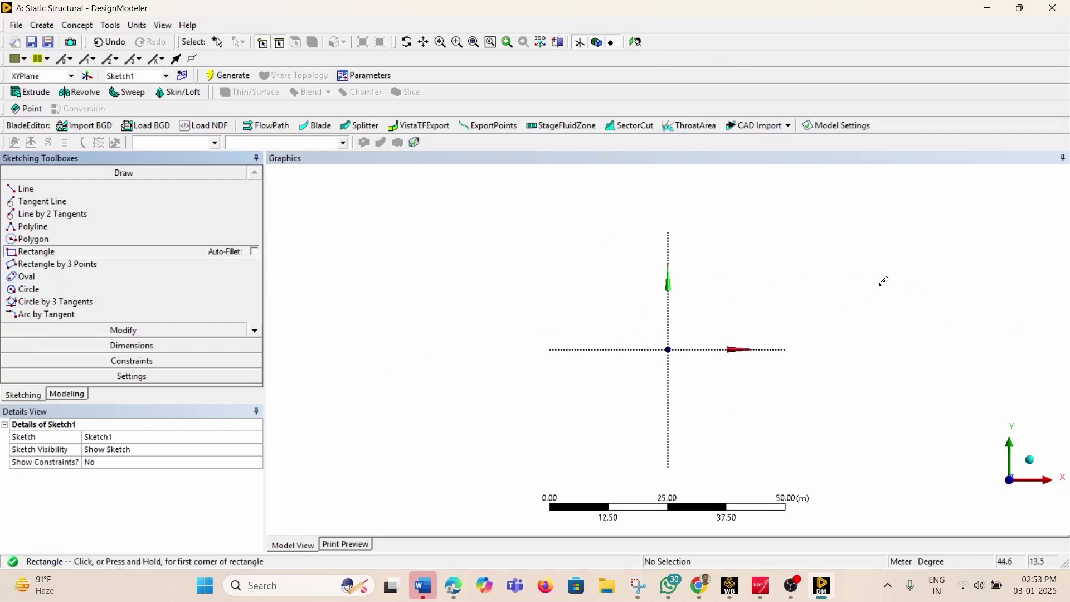
click(956, 329)
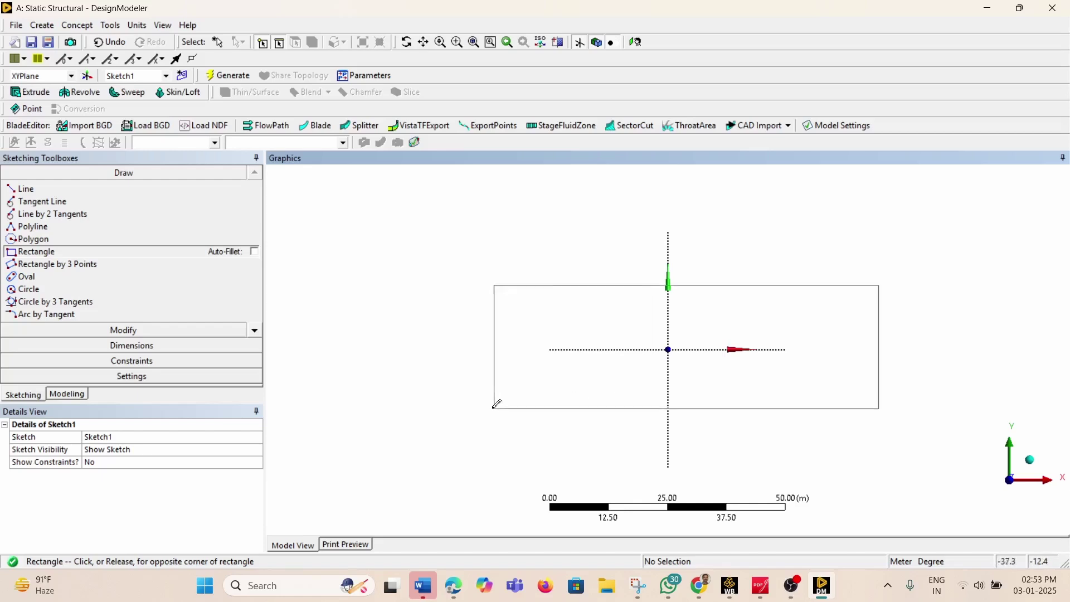
click(443, 410)
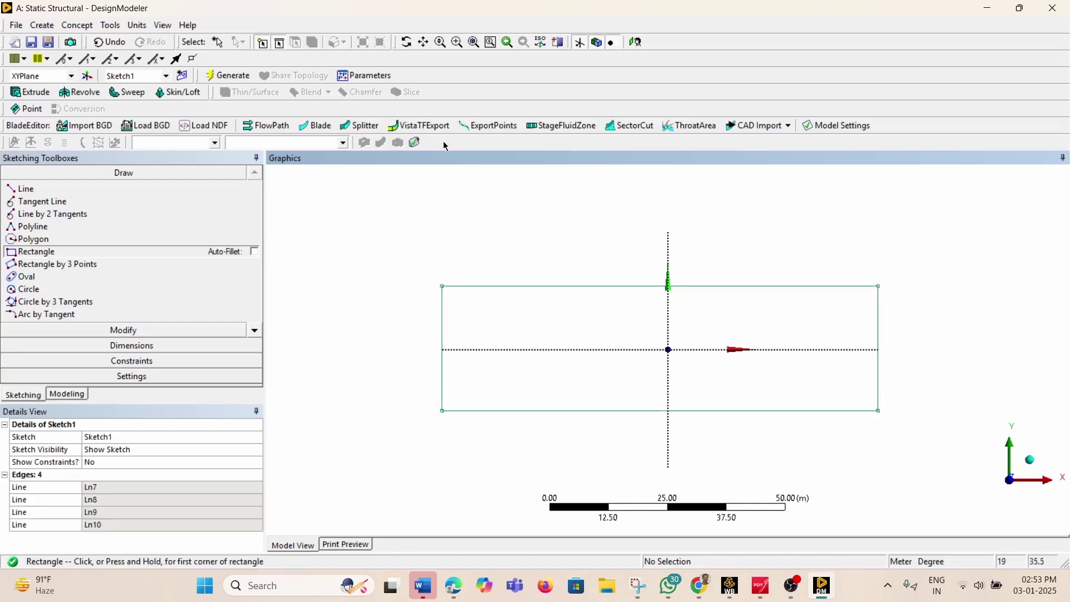
Add general dimensions for the rectangle's width along its upper edge and its height beside the right edge
click(89, 350)
click(762, 288)
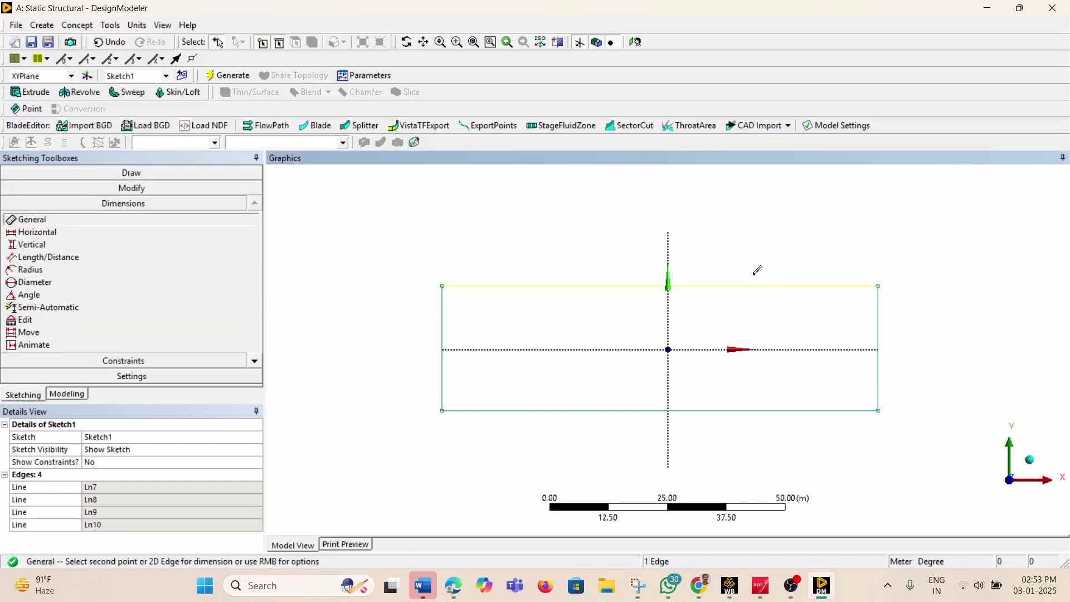
click(755, 265)
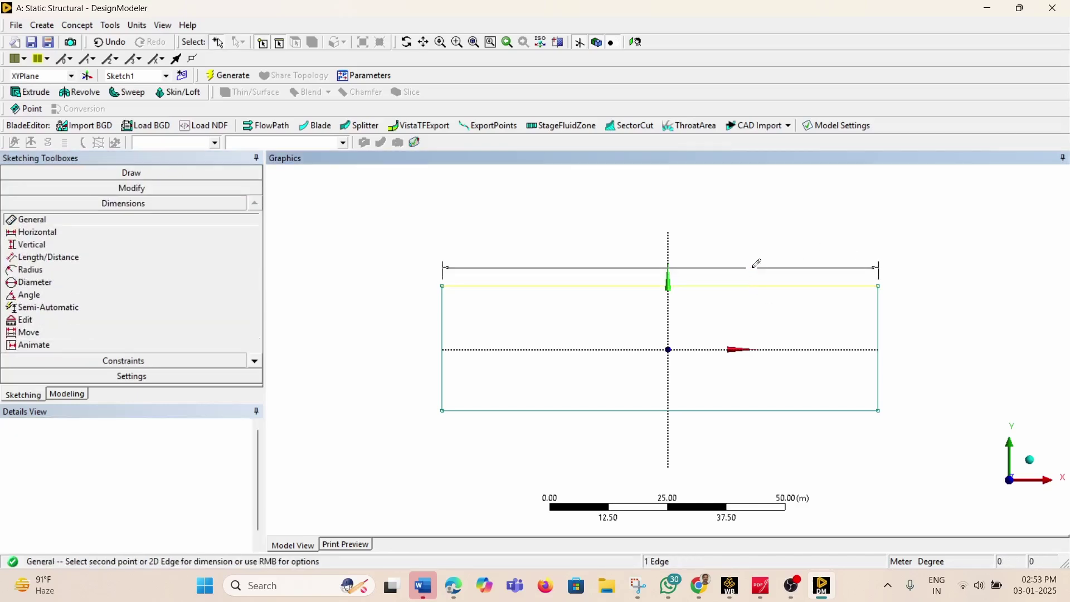
click(880, 365)
click(903, 356)
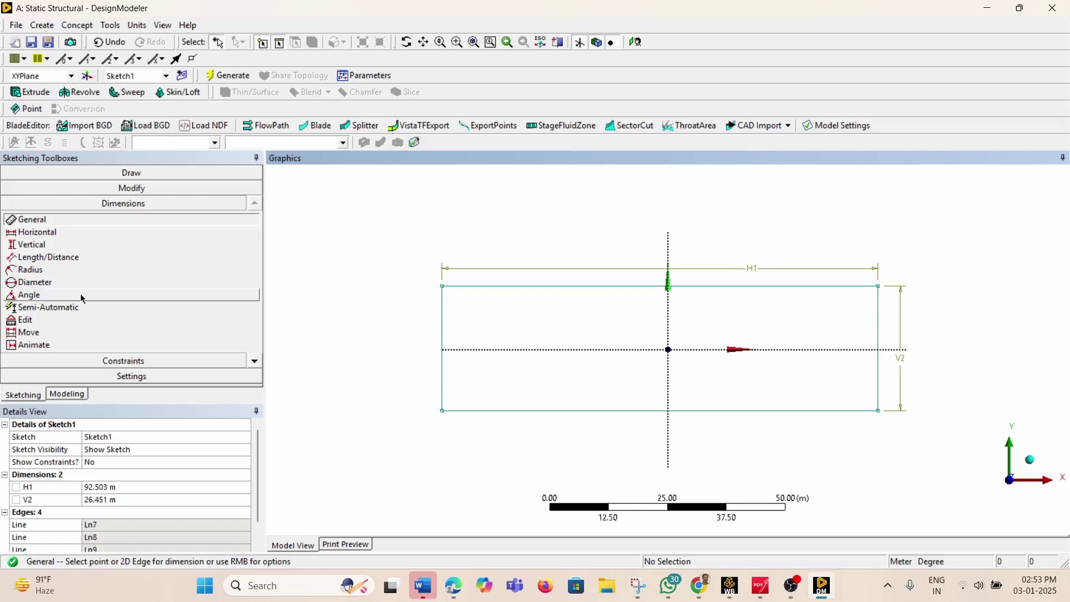
Try to add a second horizontal dimension to the rectangle's upper edge, above the existing one
click(615, 286)
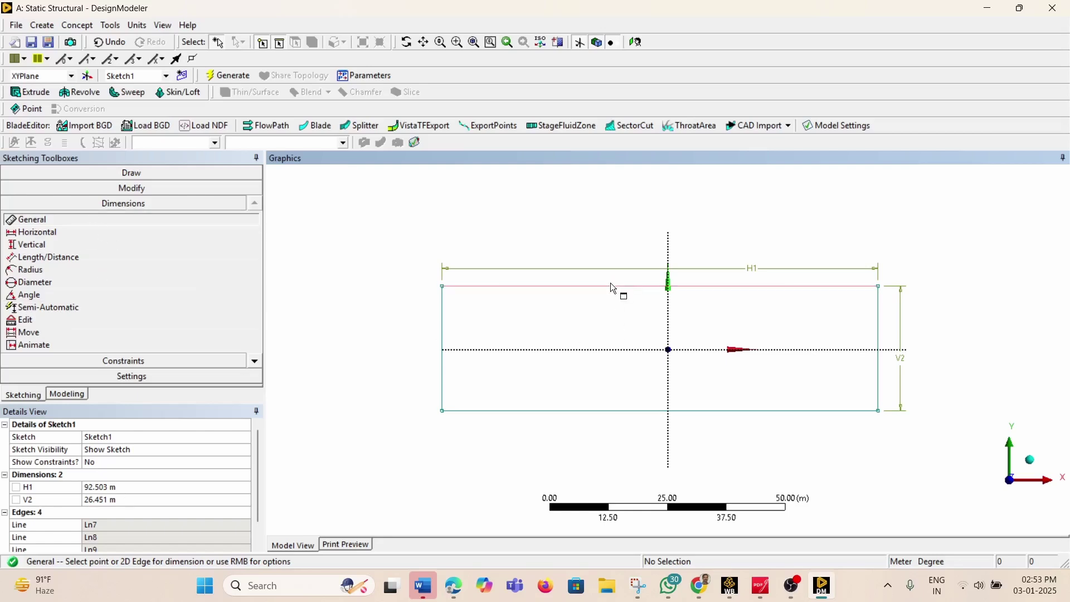
click(615, 243)
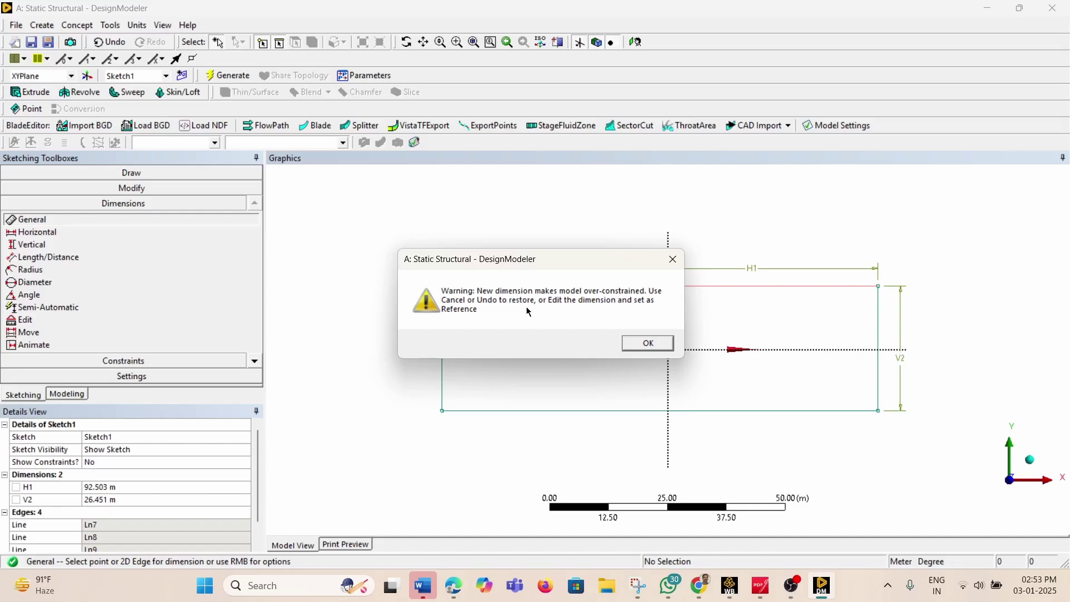
click(649, 343)
click(650, 234)
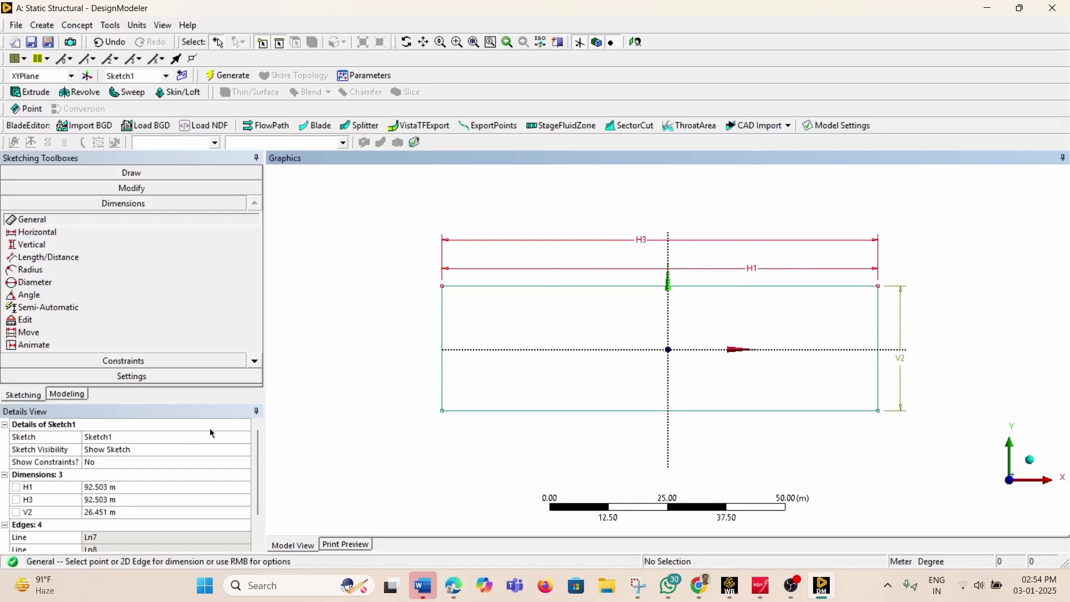
Compare the two horizontal dimensions of the rectangle and delete the redundant H3
click(42, 489)
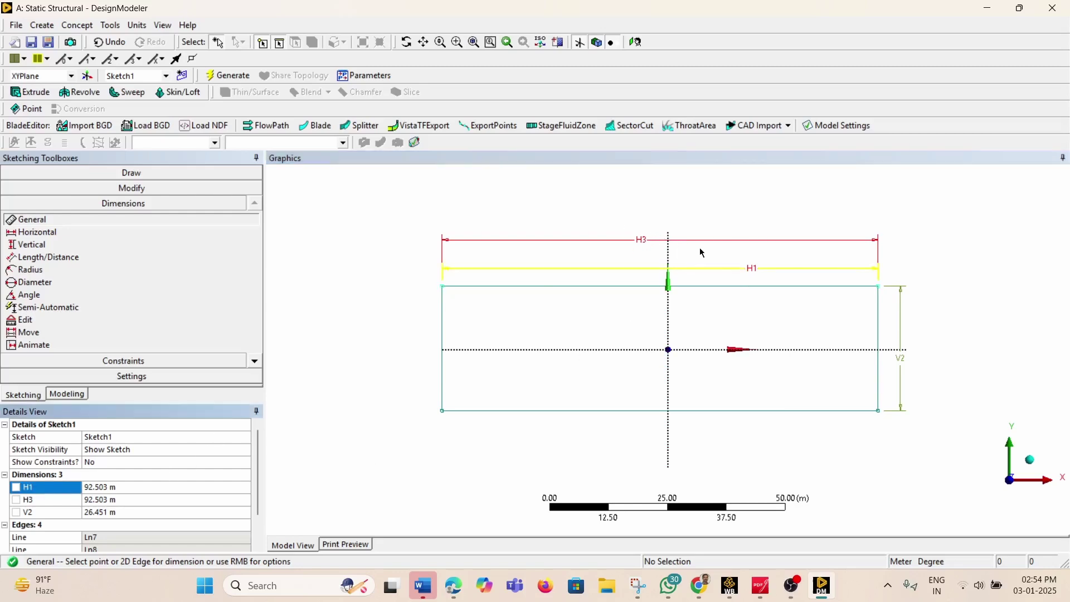
click(645, 242)
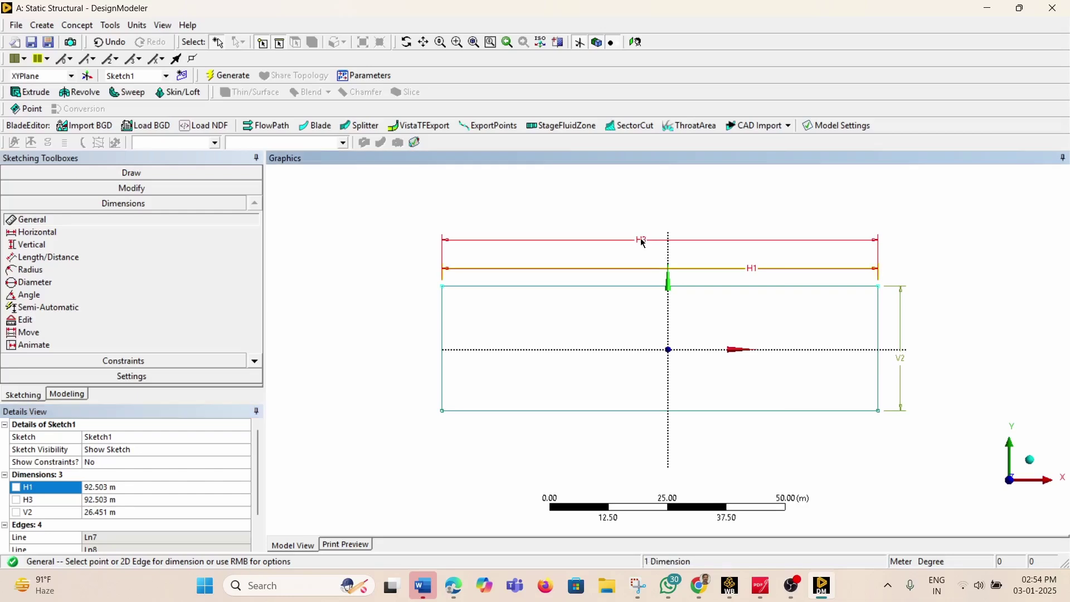
click(58, 501)
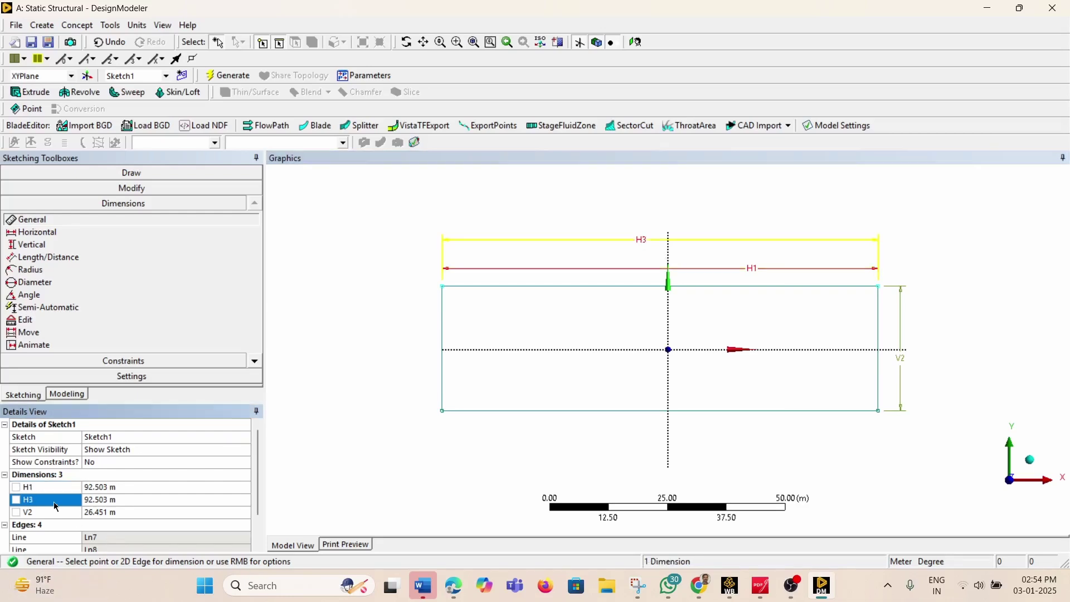
right_click(54, 505)
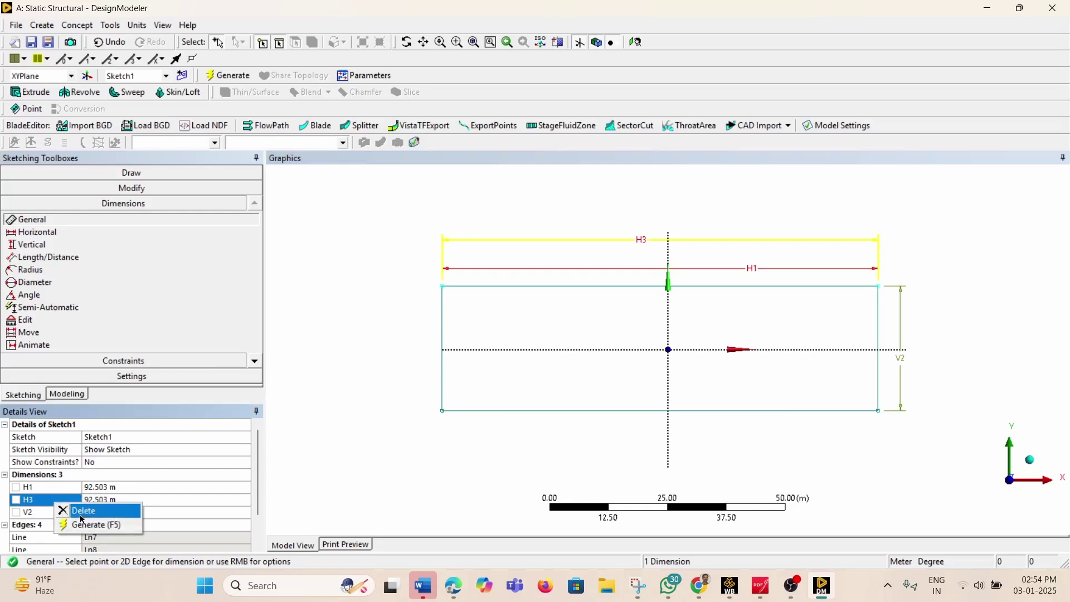
click(73, 509)
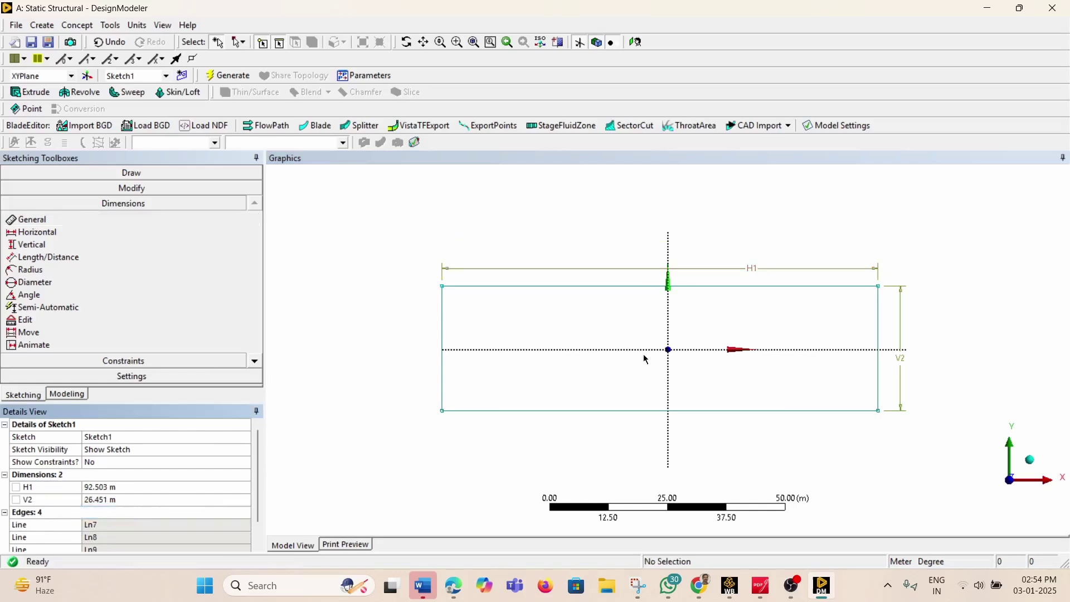
Select the rectangle's horizontal dimension H1 and examine its details
click(753, 270)
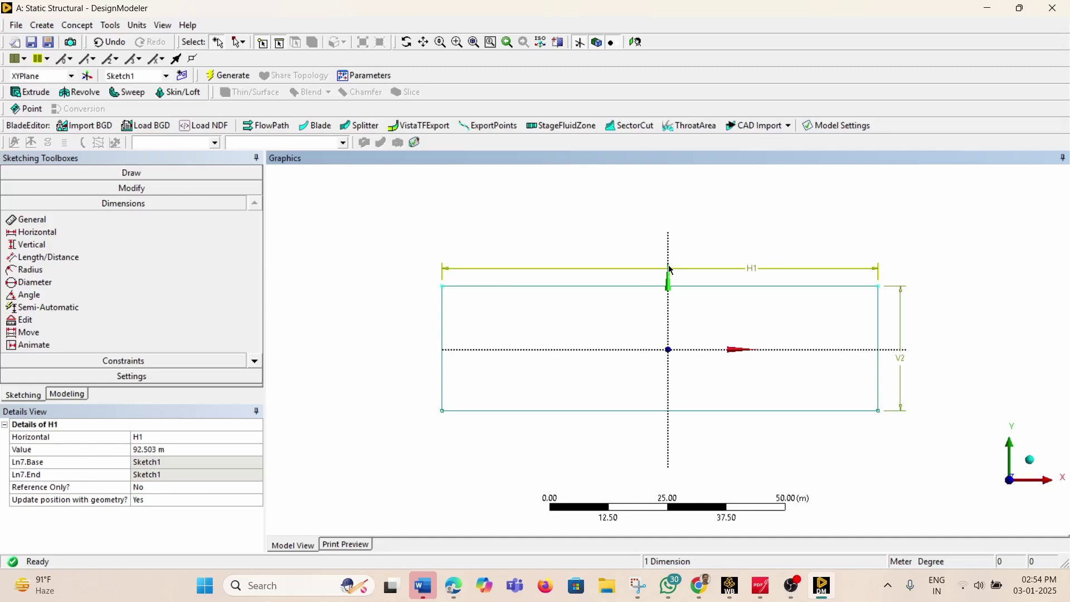
click(755, 272)
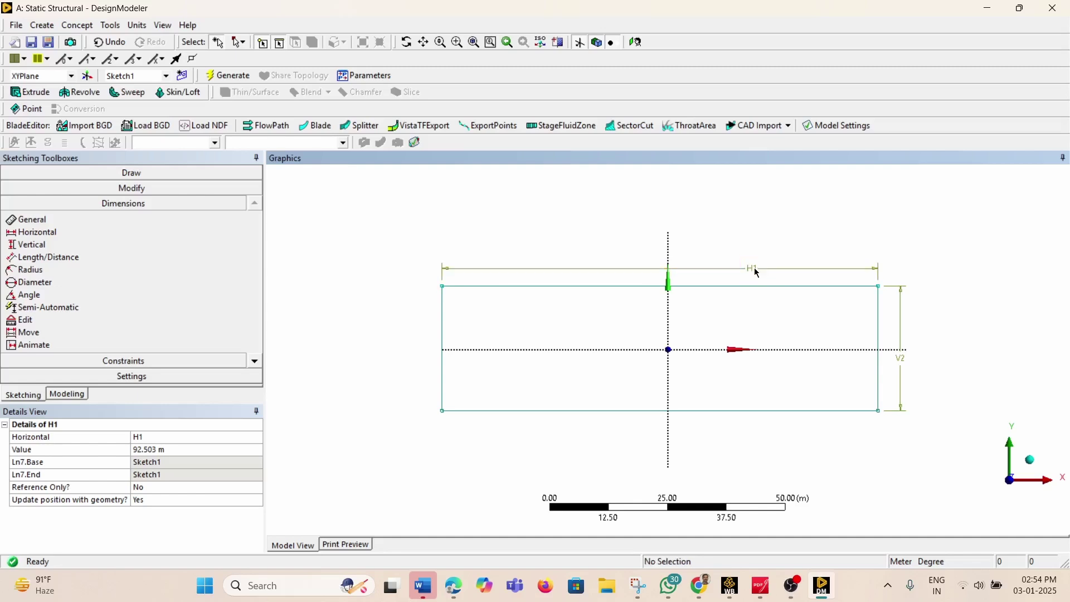
click(755, 271)
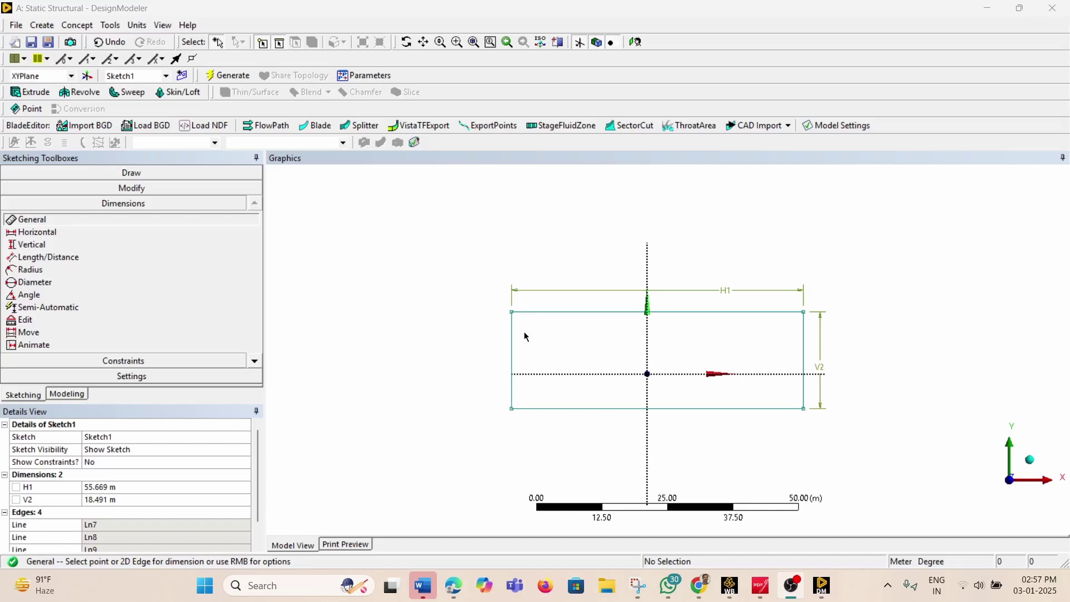
Apply a Symmetry constraint to the rectangle's left and right edges about the vertical axis
click(117, 361)
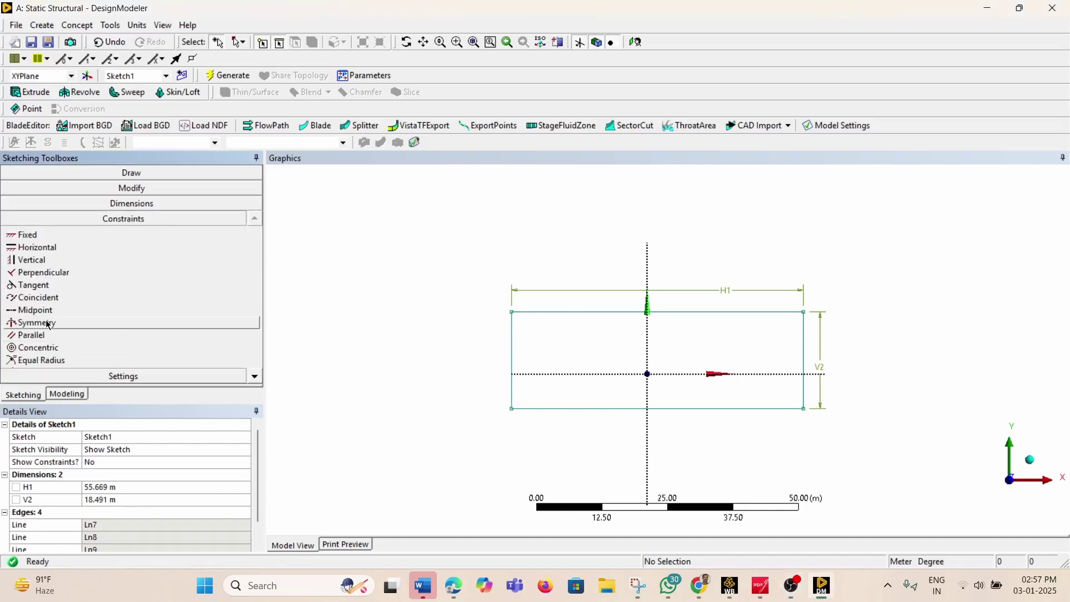
click(48, 325)
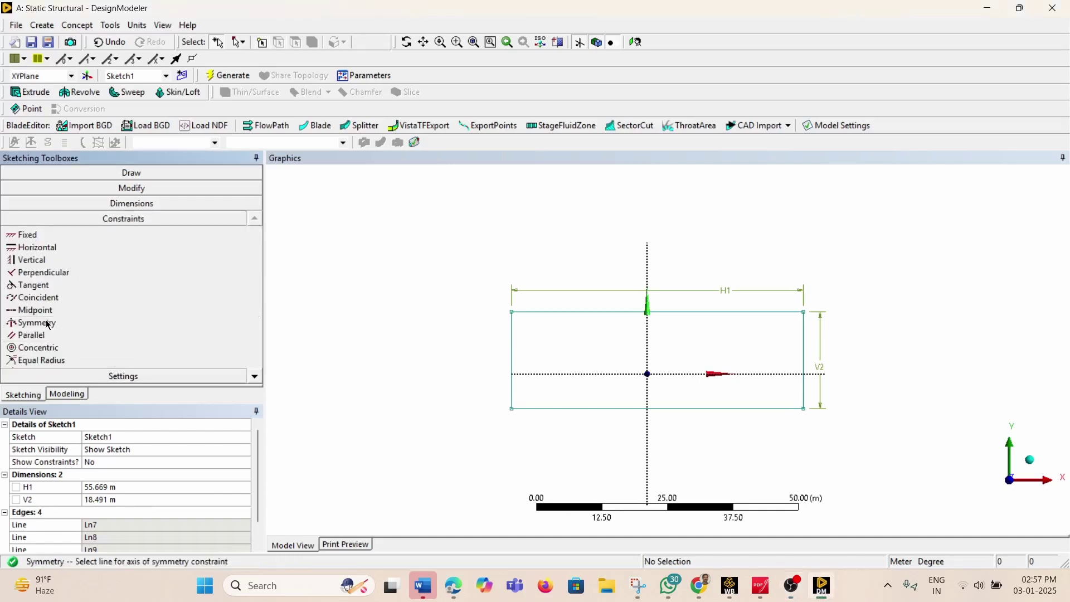
click(649, 446)
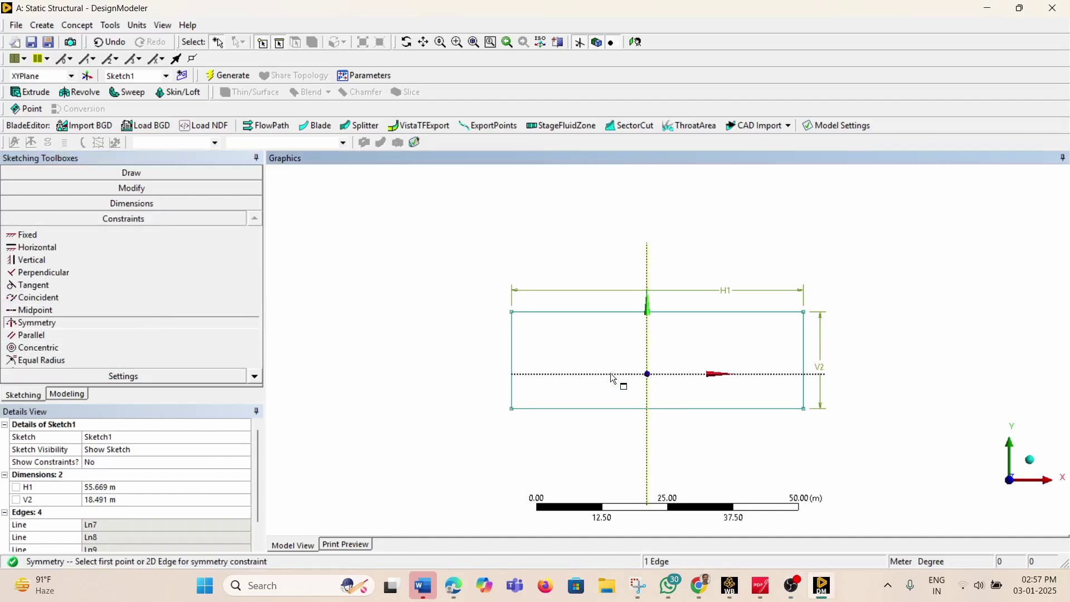
click(513, 356)
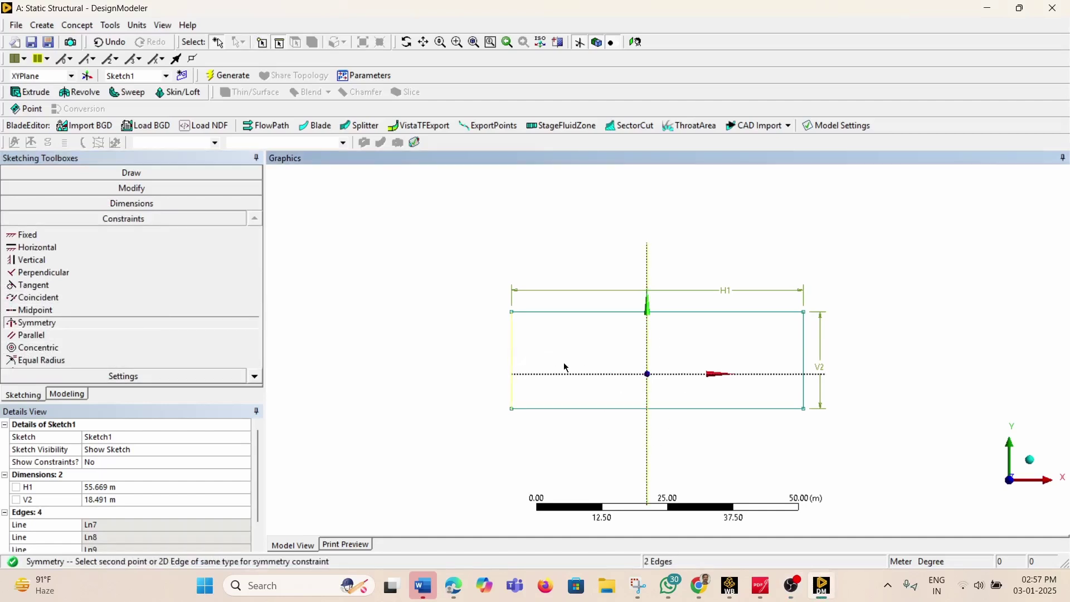
click(804, 359)
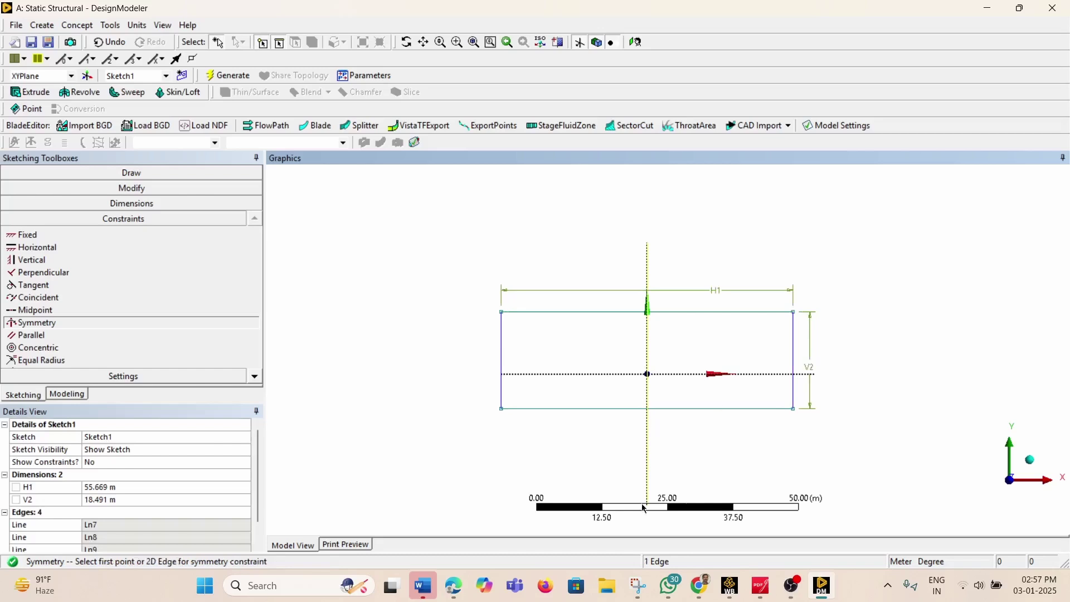
Choose the horizontal axis as a new symmetry axis and make the rectangle's upper and lower edges symmetric about it
click(649, 358)
right_click(406, 327)
click(426, 335)
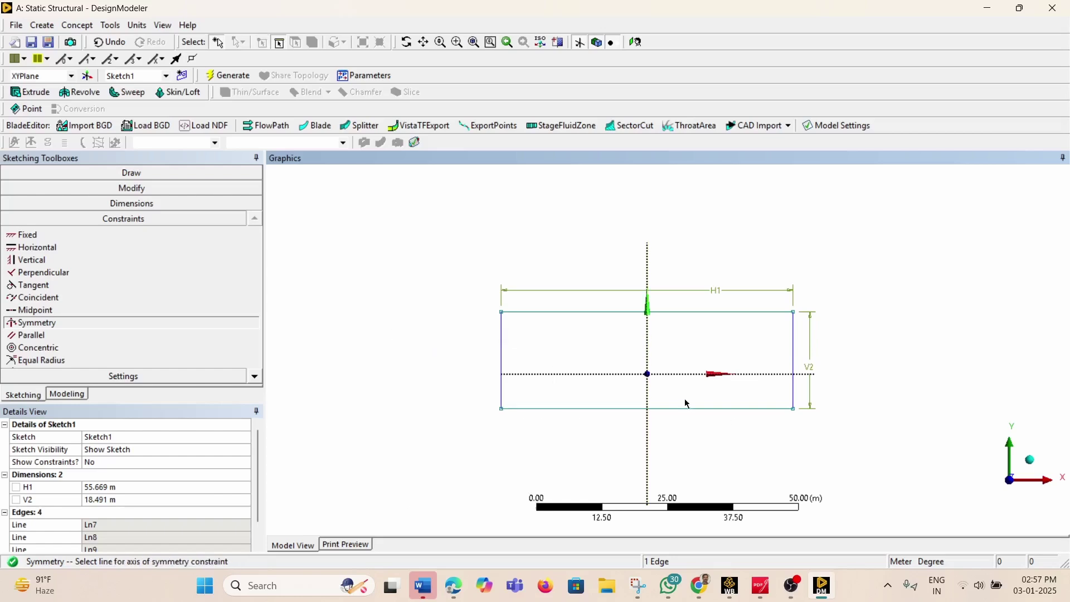
click(687, 374)
click(702, 312)
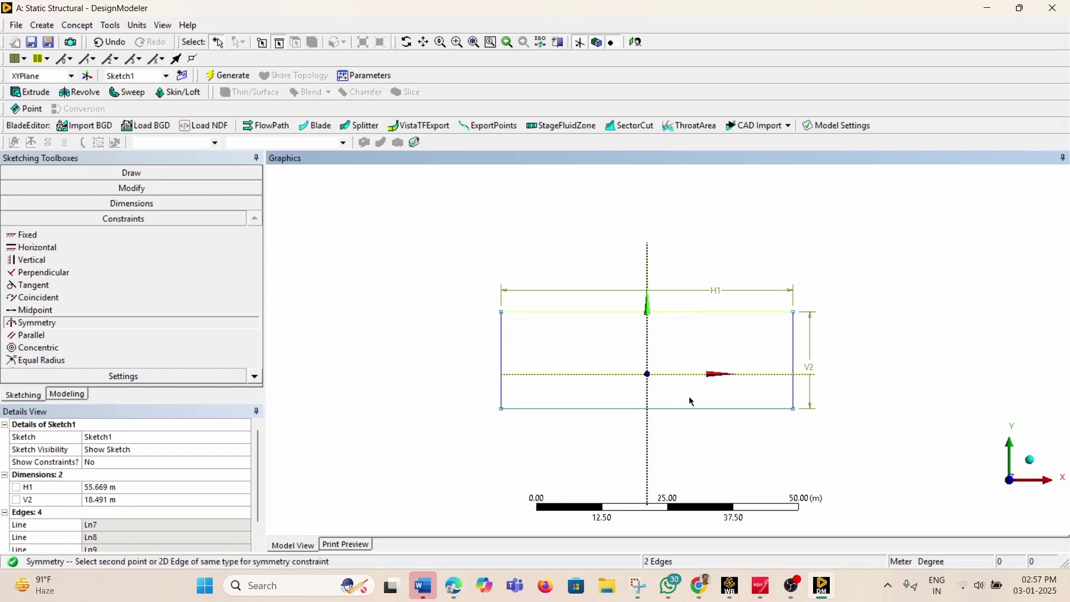
click(691, 408)
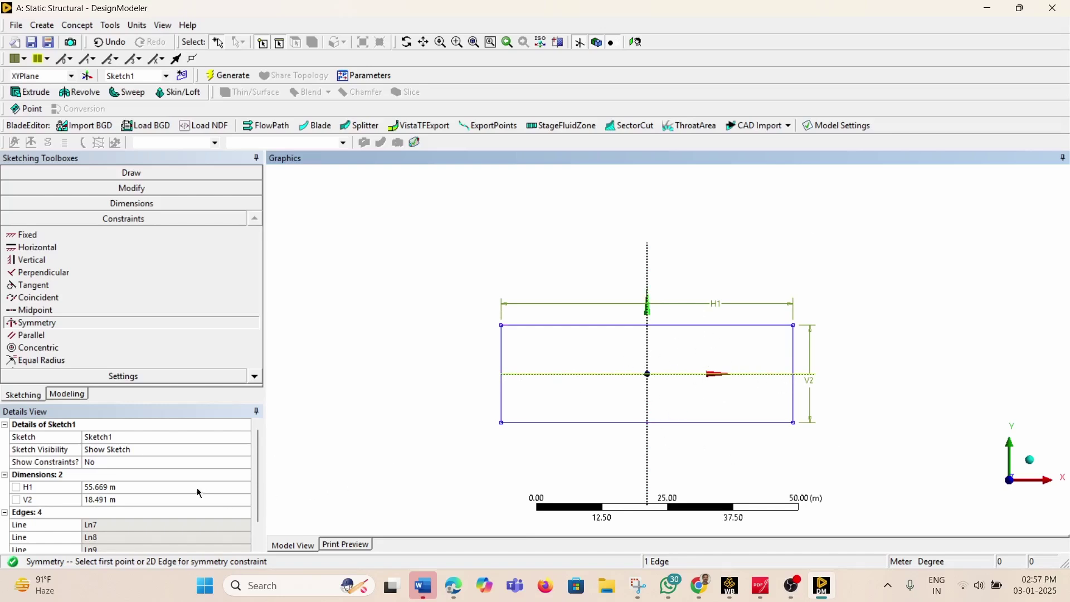
Check the 8400 mm deck width in Fig. 7 of the PDF and set the rectangle's horizontal dimension H1 to 8.4 m
click(161, 488)
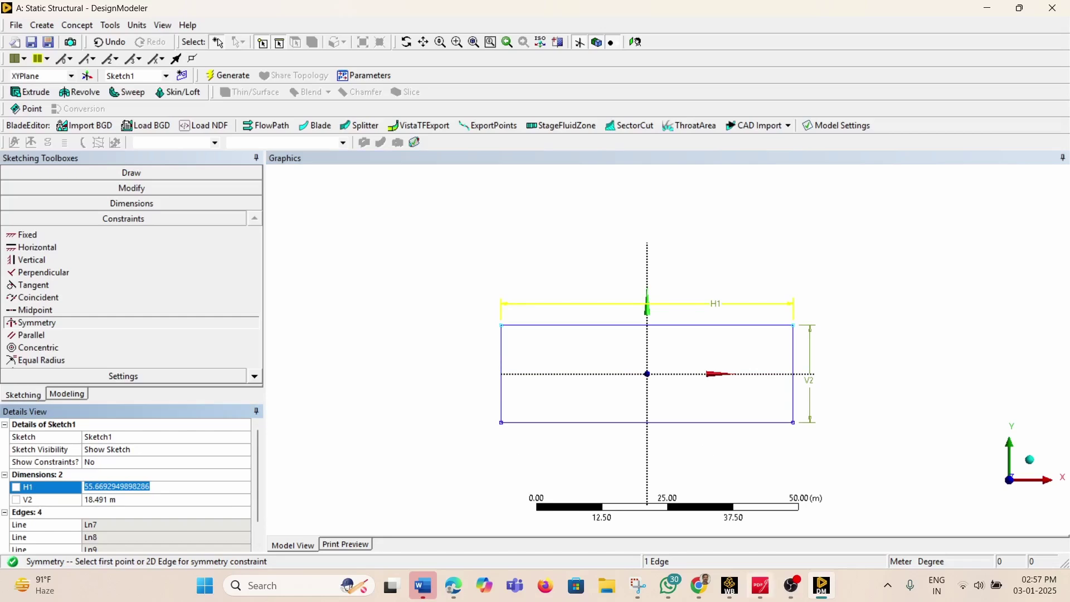
click(762, 586)
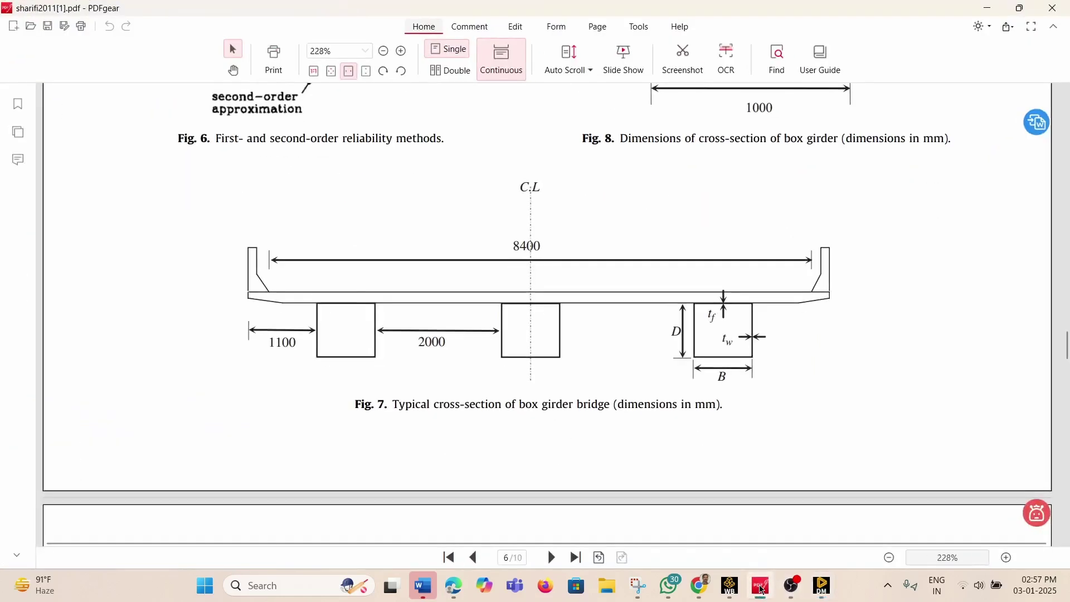
click(762, 586)
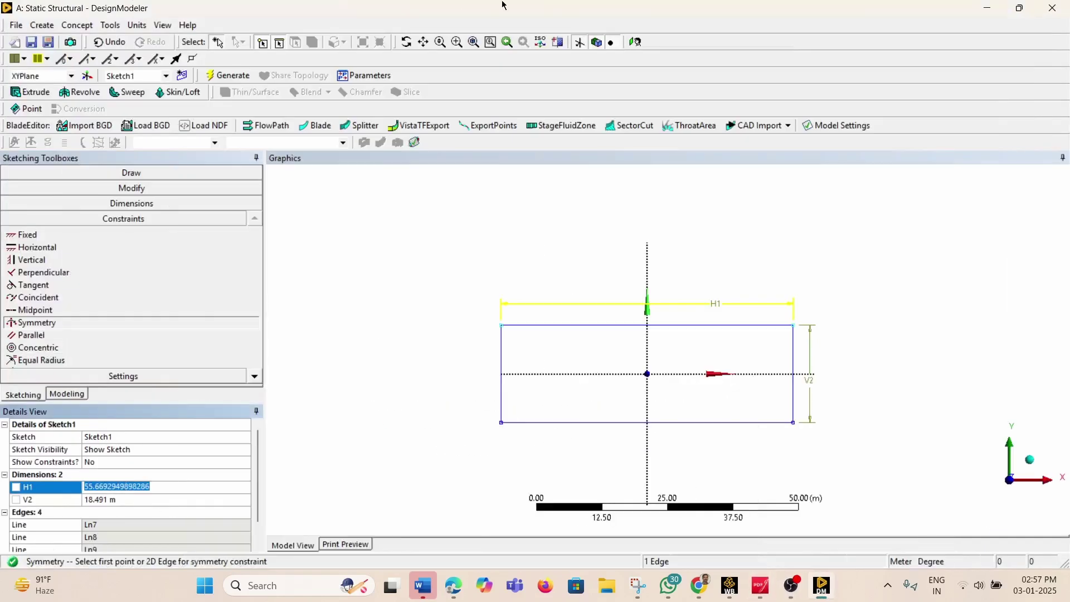
text(83.)
key(BackSpace)
key(BackSpace)
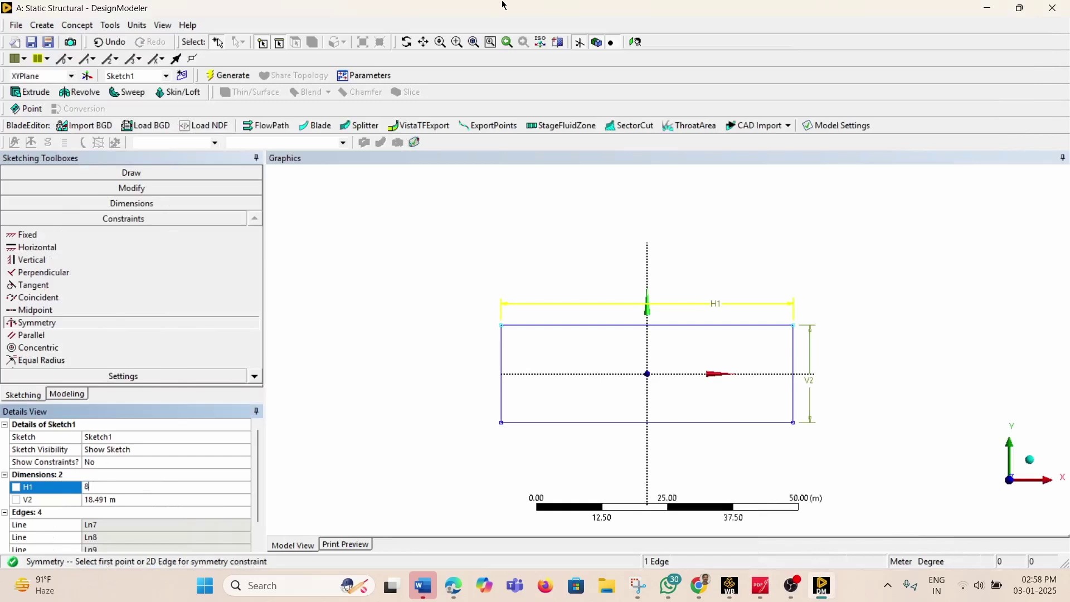
text(.4)
key(Return)
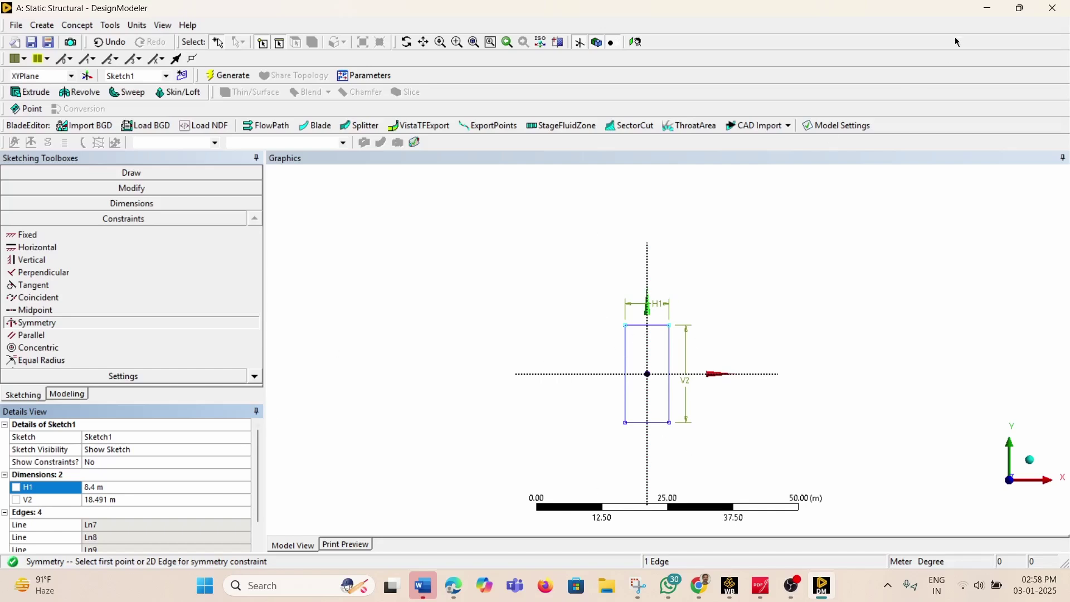
Switch to the paper in PDFgear and examine the bridge and box girder cross-section dimensions in Figs. 7 and 8
click(991, 7)
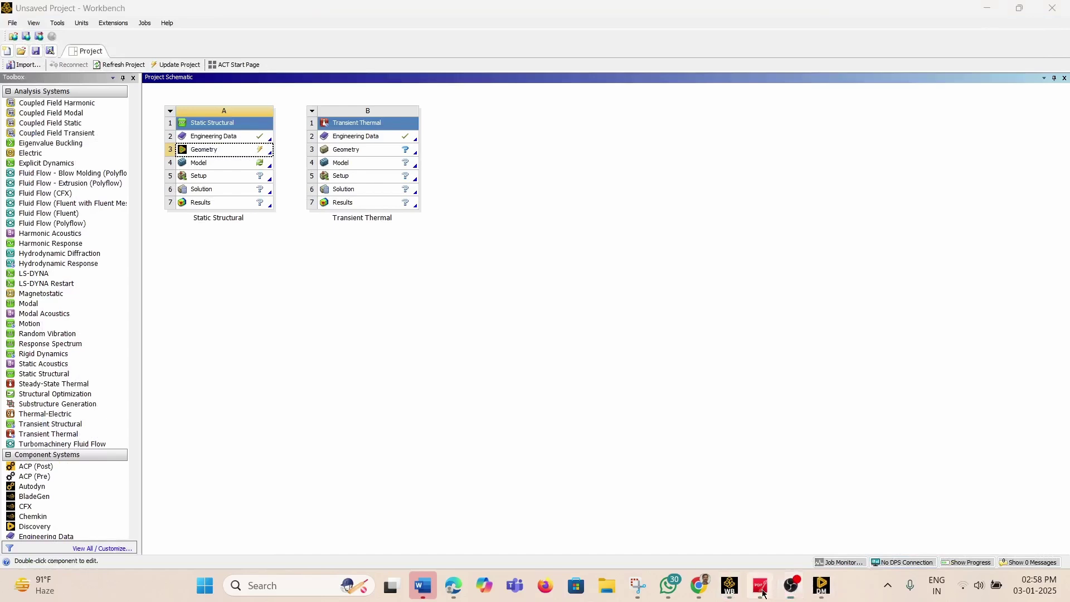
click(761, 586)
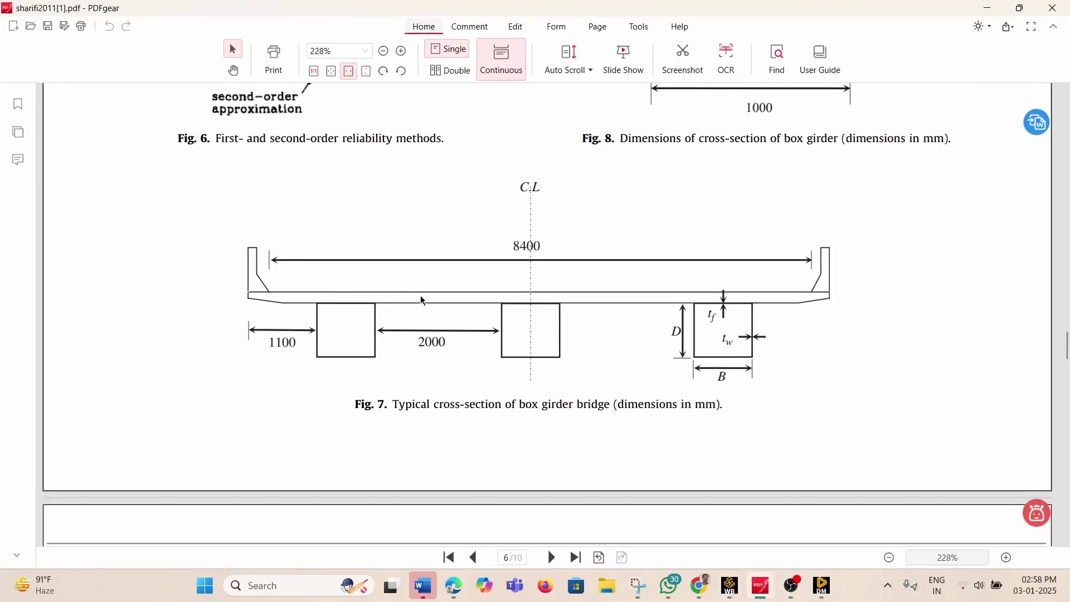
scroll(914, 322, up, 6)
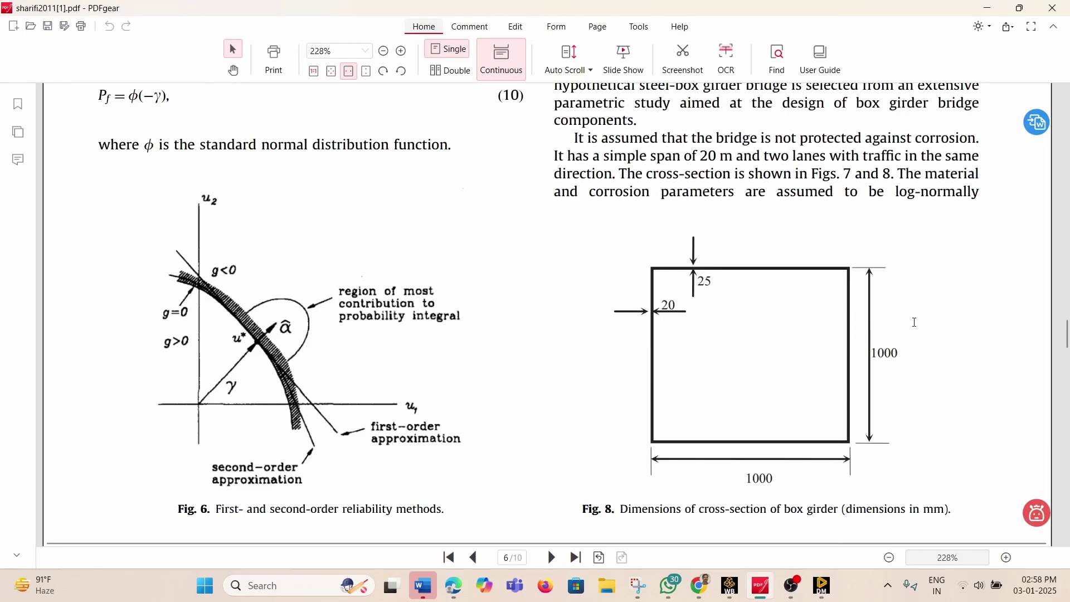
scroll(915, 323, down, 10)
scroll(910, 330, down, 3)
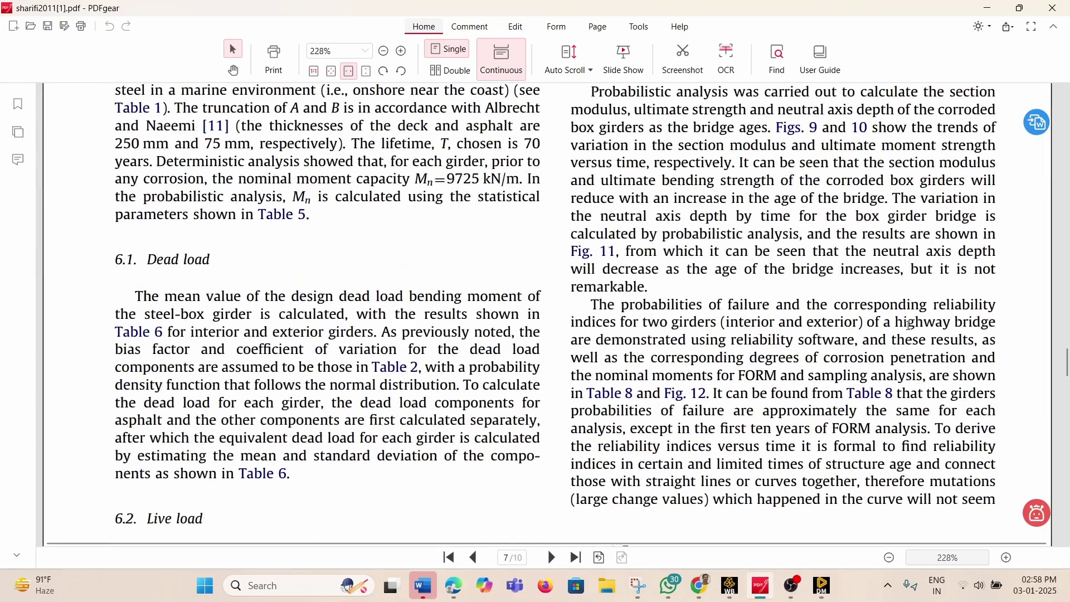
scroll(908, 329, up, 7)
scroll(905, 326, up, 3)
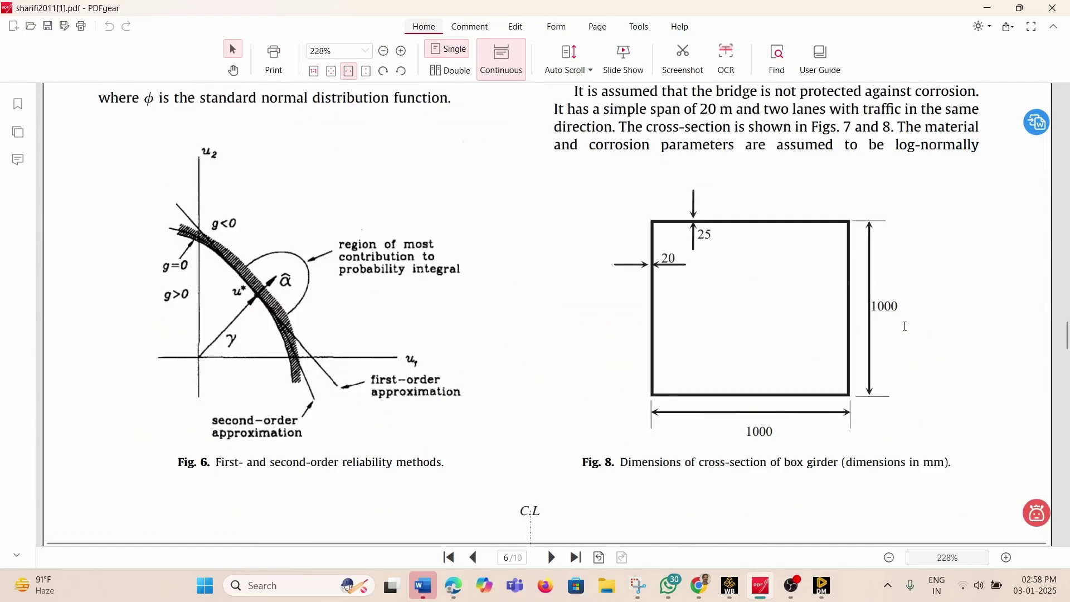
scroll(906, 326, down, 6)
scroll(906, 326, down, 3)
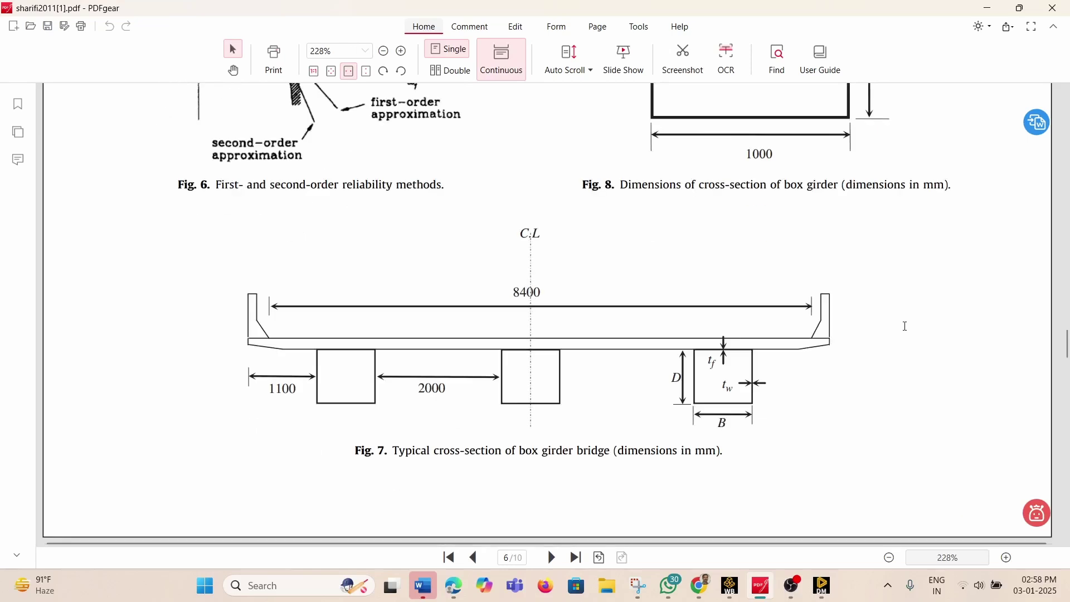
scroll(906, 326, up, 9)
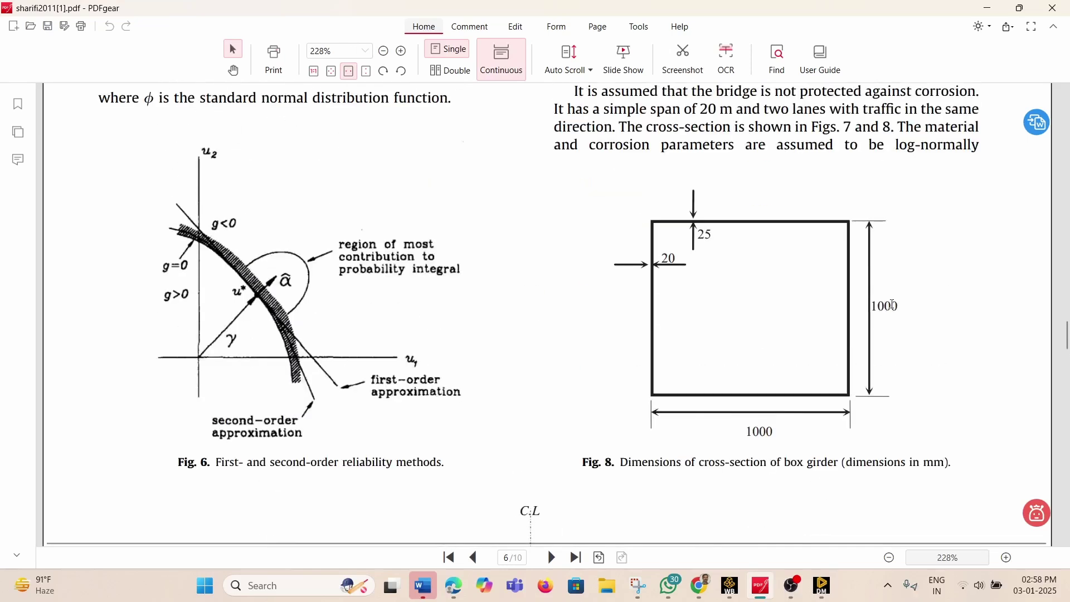
key(alt+Tab)
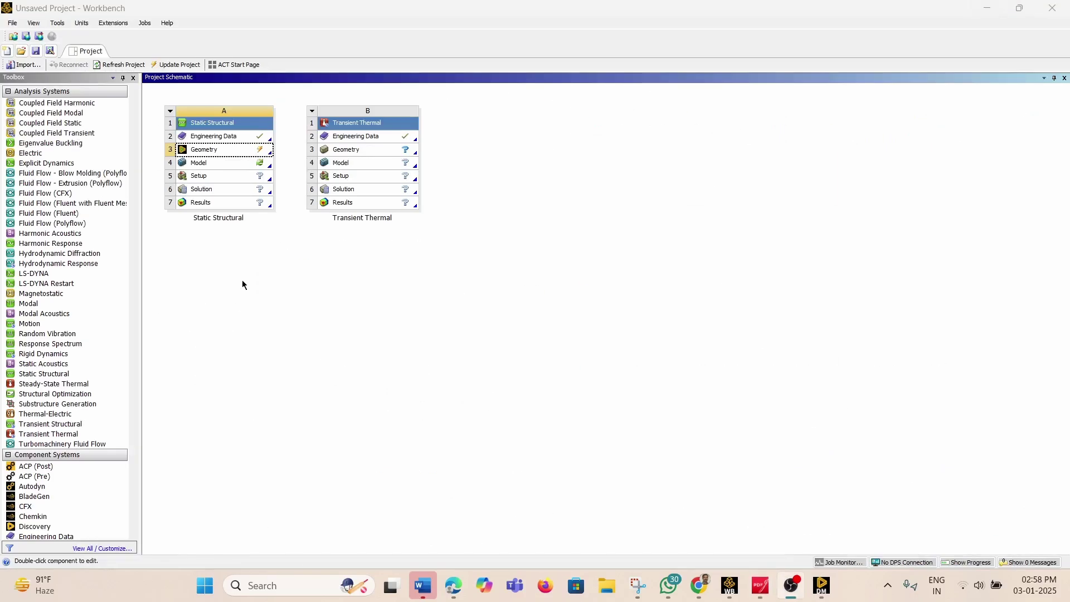
Switch back to DesignModeler and set the rectangle's vertical dimension V2 to 0.3 m
click(822, 585)
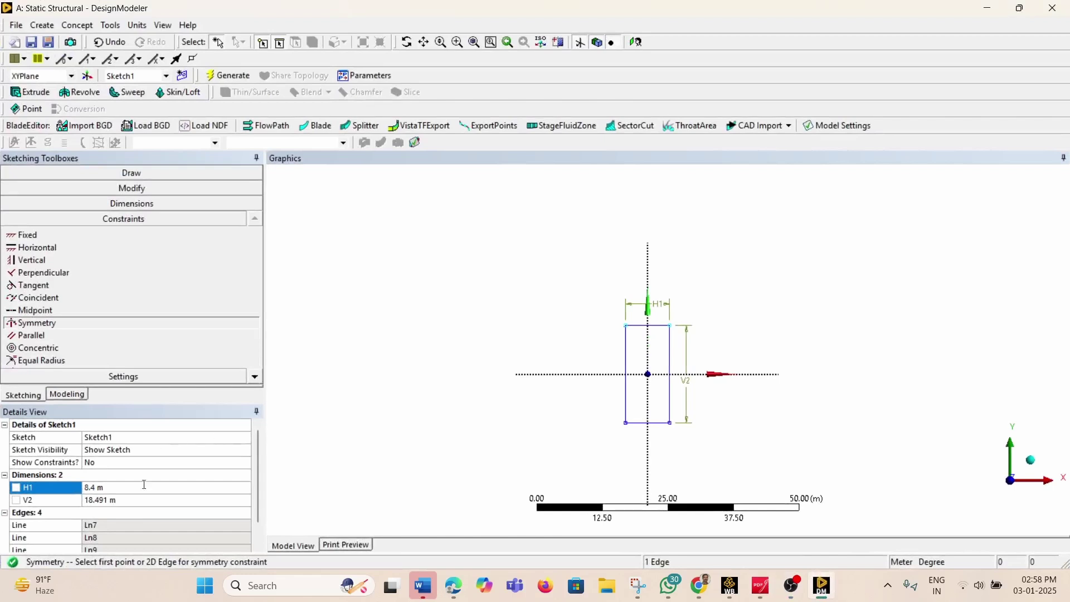
click(124, 501)
text(.3)
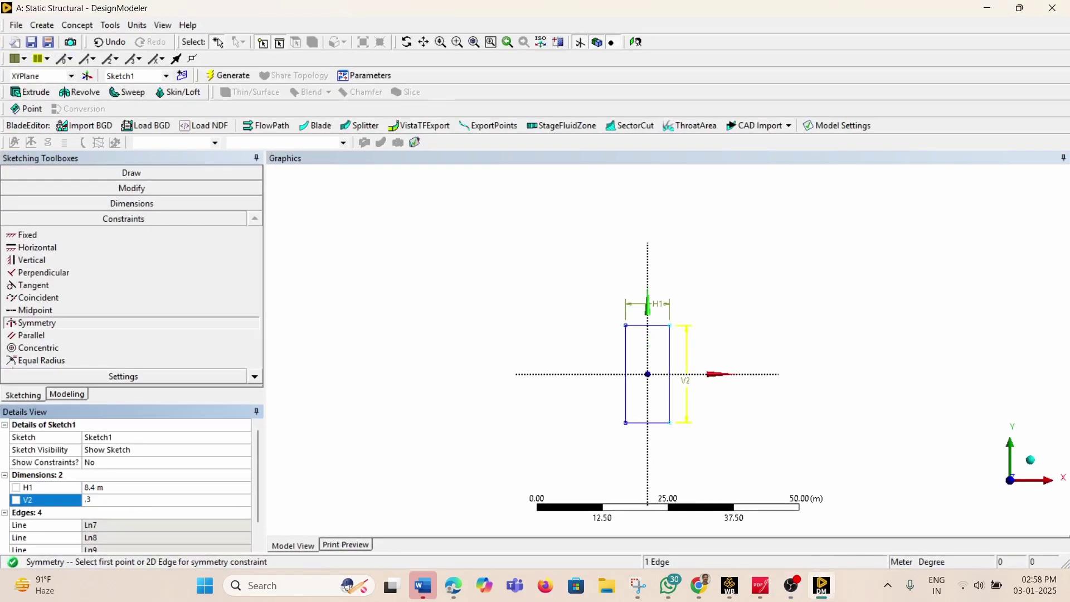
key(Return)
scroll(638, 435, up, 5)
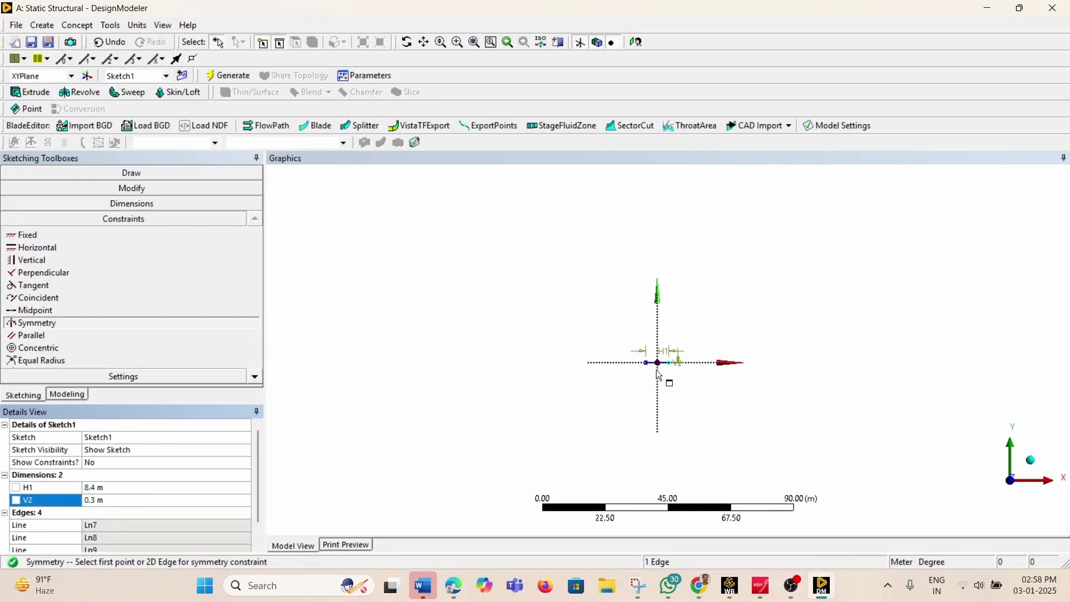
scroll(639, 435, up, 1)
scroll(685, 421, down, 1)
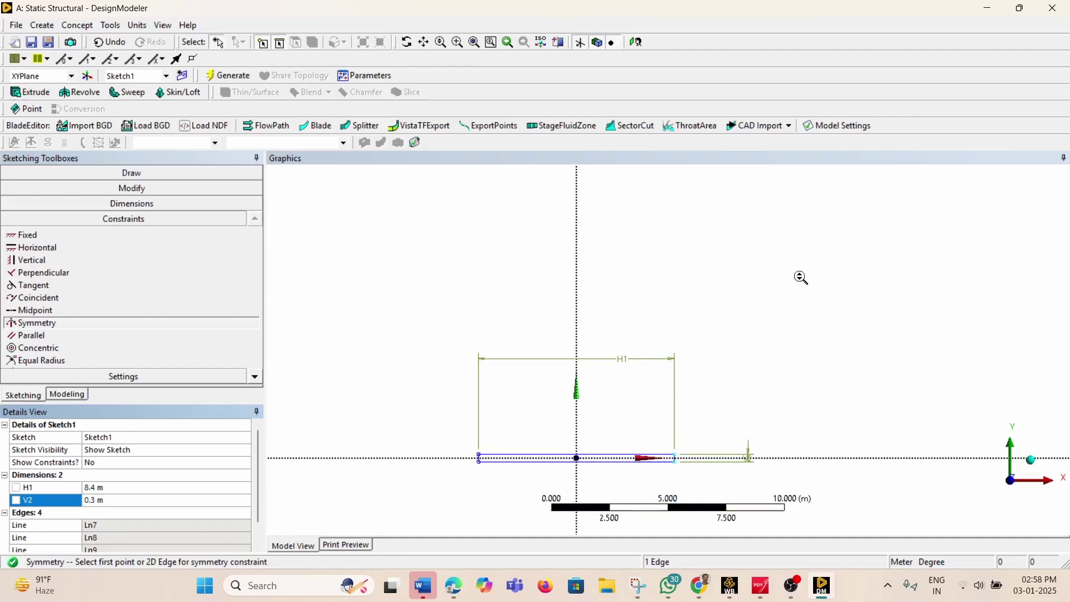
scroll(559, 490, down, 2)
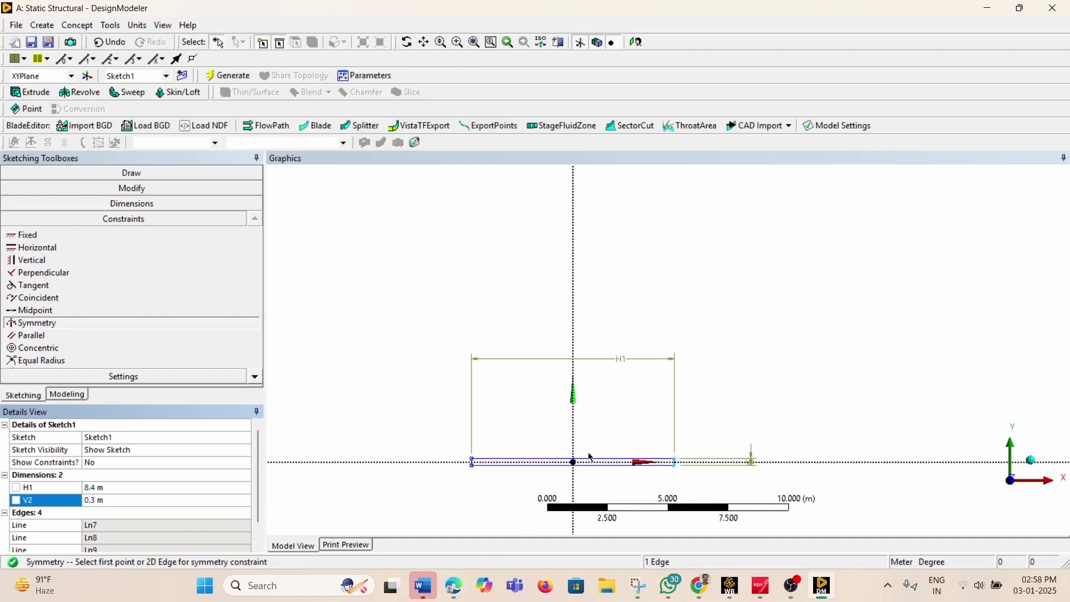
scroll(617, 470, up, 1)
scroll(685, 351, up, 2)
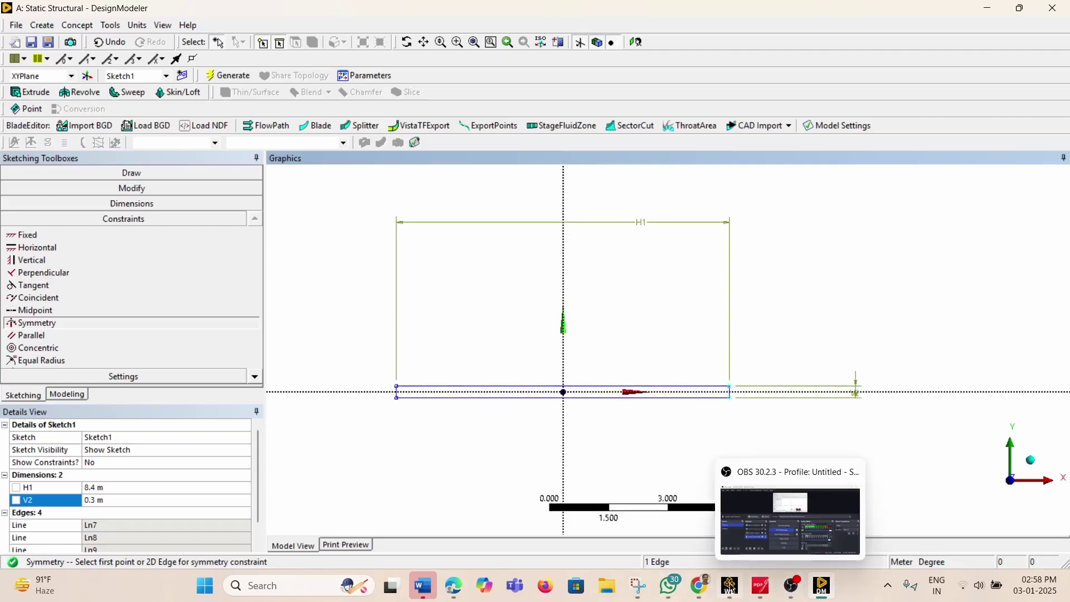
Check the parapet shape in Fig. 7 of the PDF and draw a vertical line about 1.1 m high from the slab's upper-left corner
click(761, 586)
scroll(592, 328, down, 5)
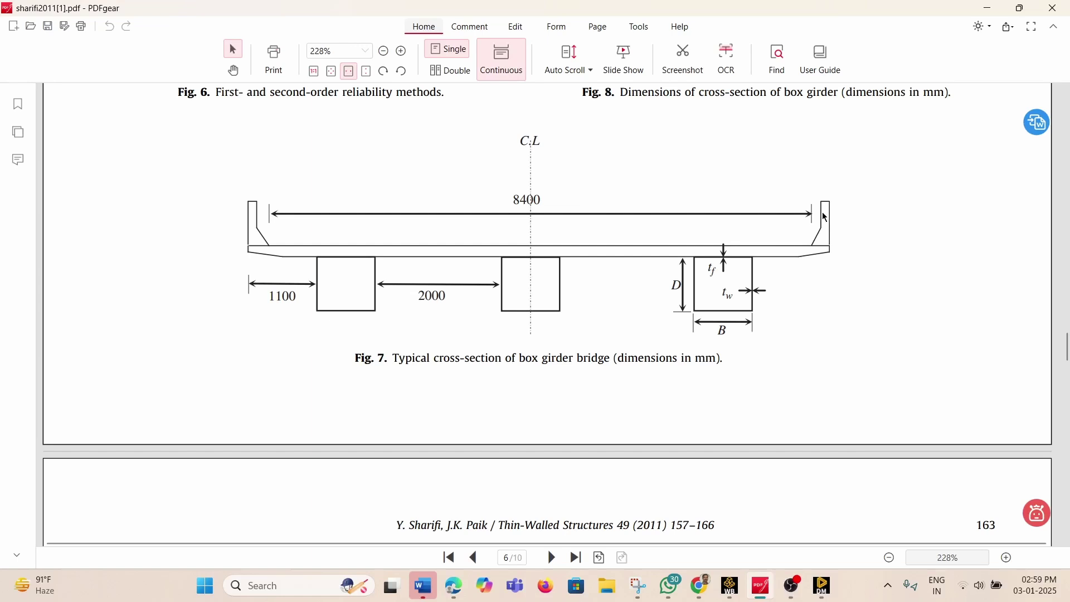
click(988, 8)
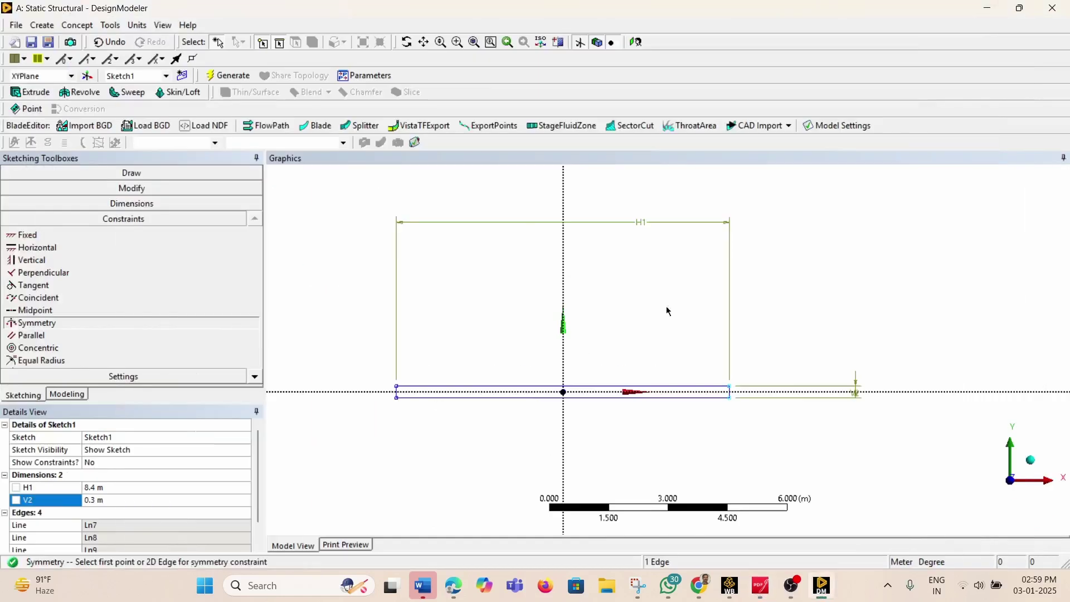
click(104, 172)
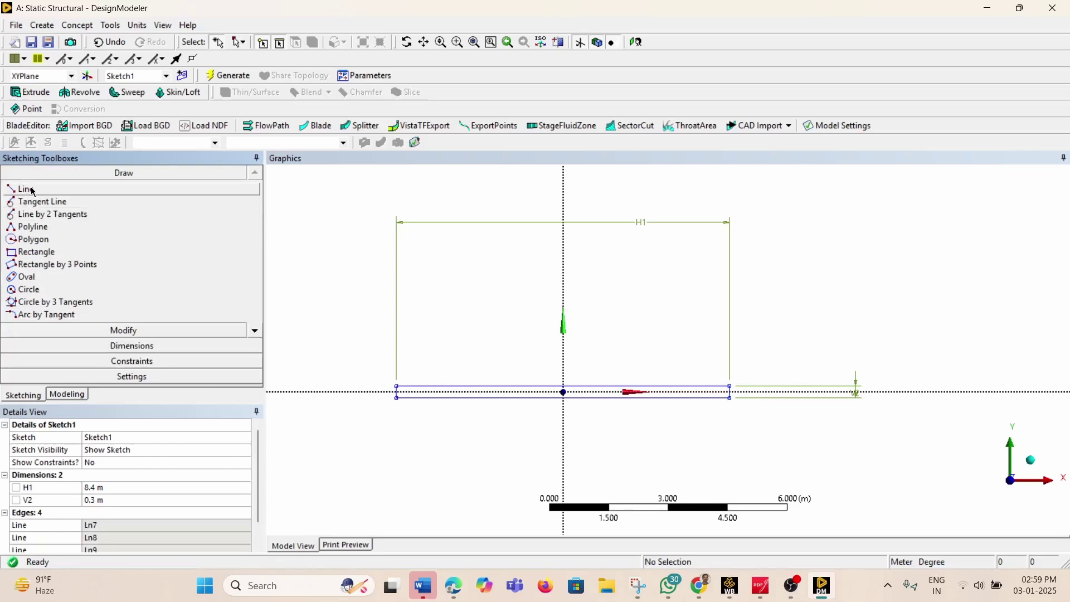
click(25, 189)
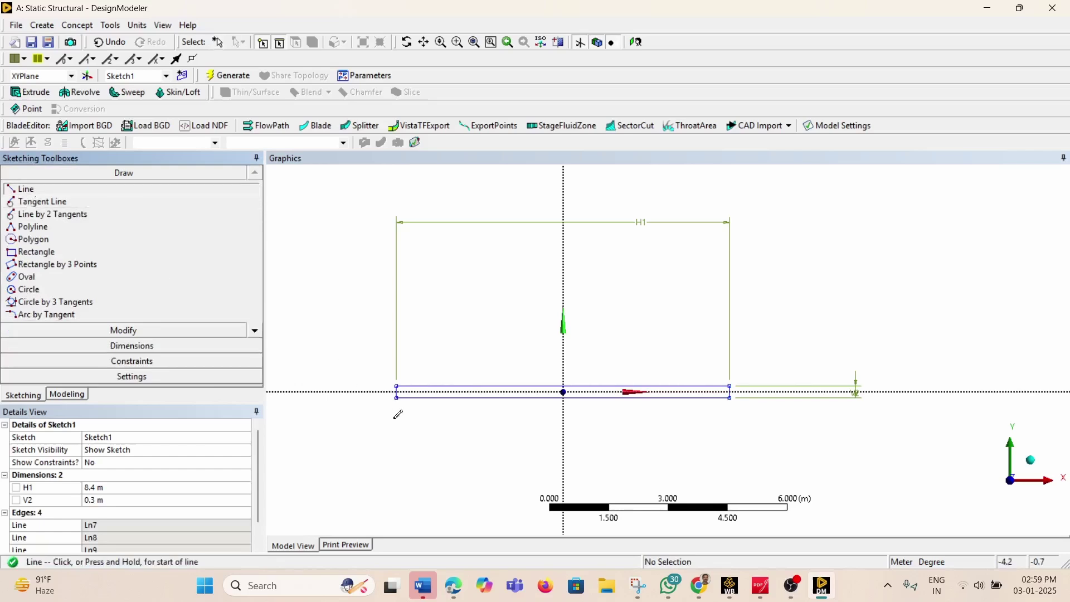
click(397, 383)
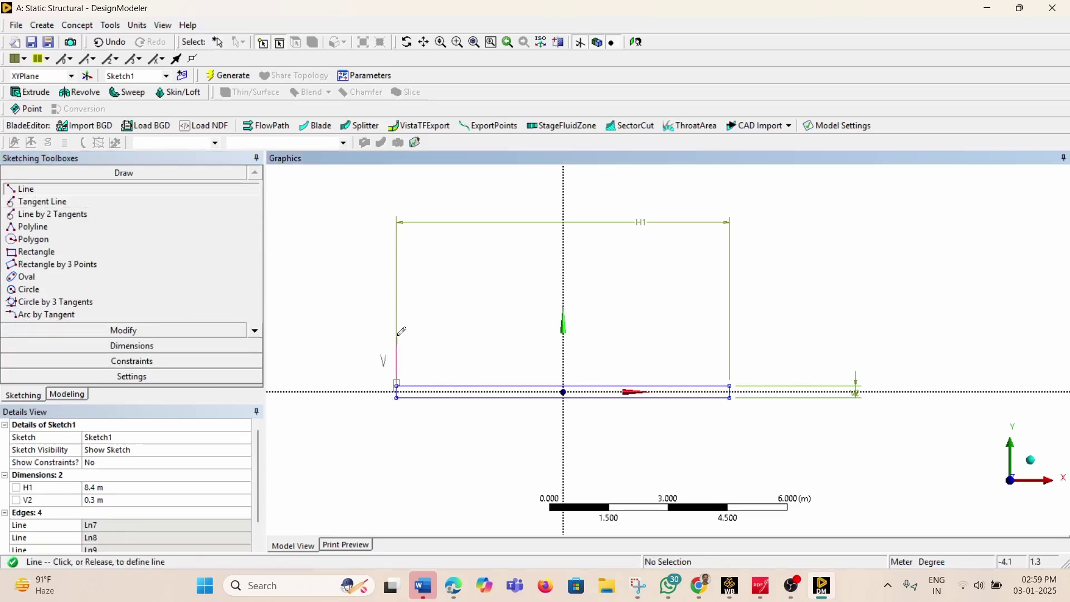
click(397, 339)
key(Escape)
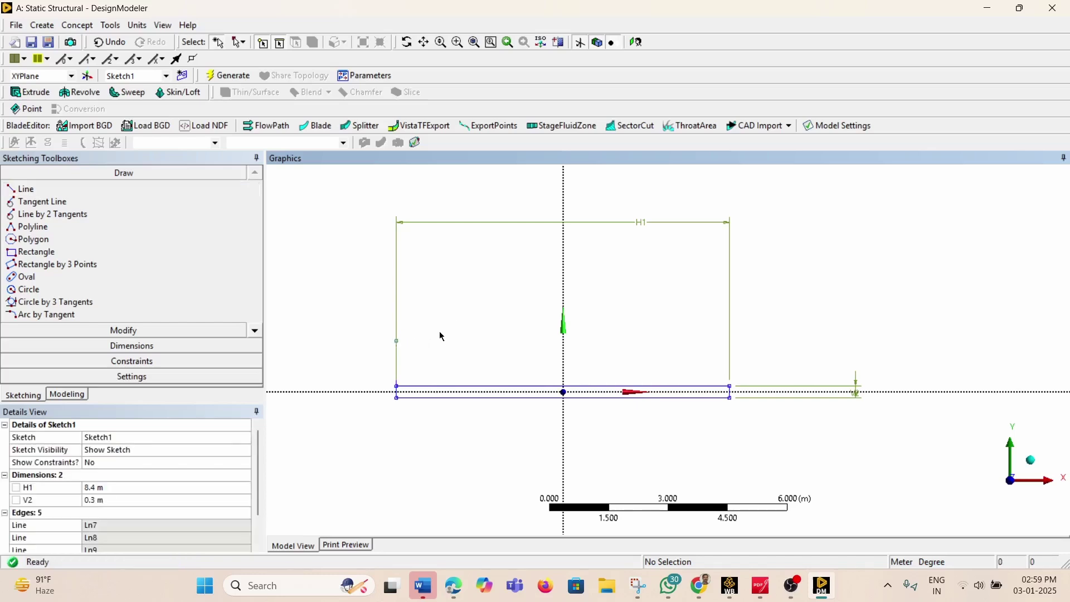
click(398, 343)
Complete the left parapet outline with a short top line, a steep inner line and a sloped line ending on the slab's upper edge
click(25, 189)
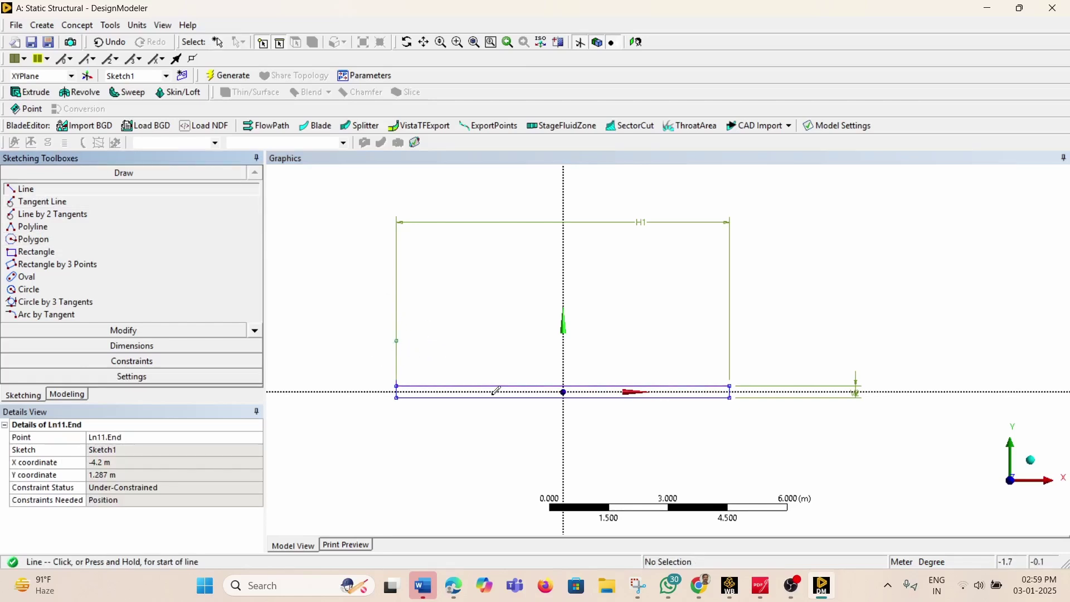
click(397, 339)
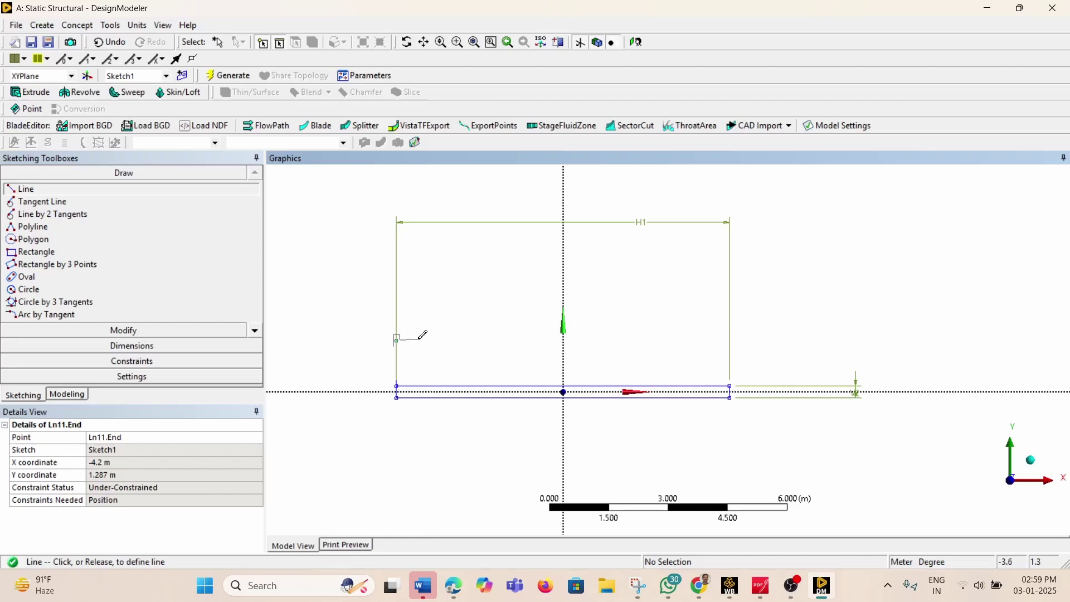
click(422, 339)
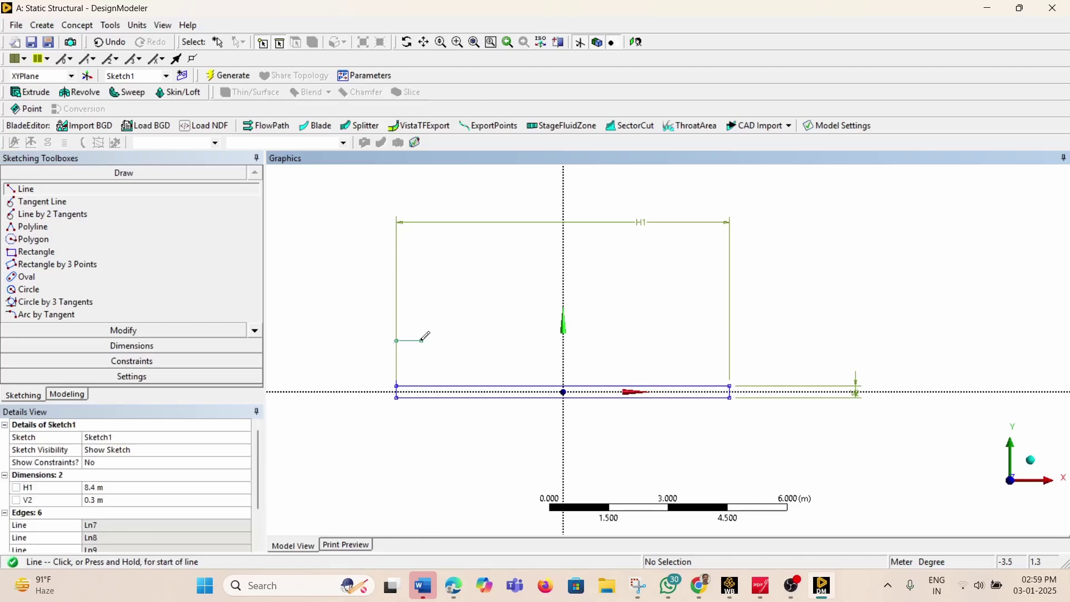
click(422, 338)
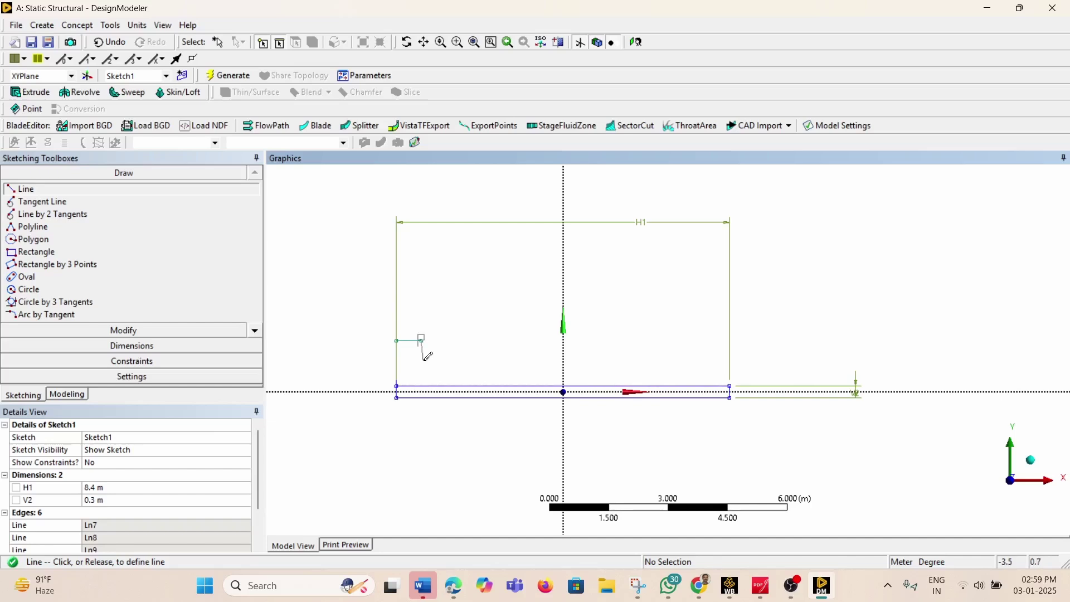
click(424, 361)
click(424, 362)
click(446, 385)
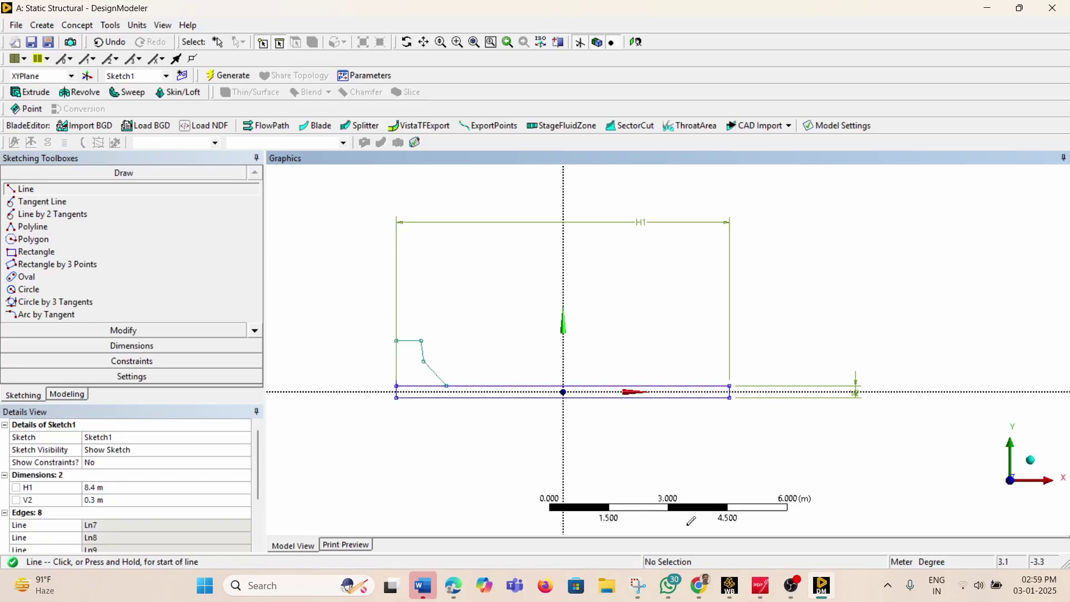
Compare the parapet outline with Fig. 7 in the PDF and apply a Vertical constraint to its steep inner line
click(765, 591)
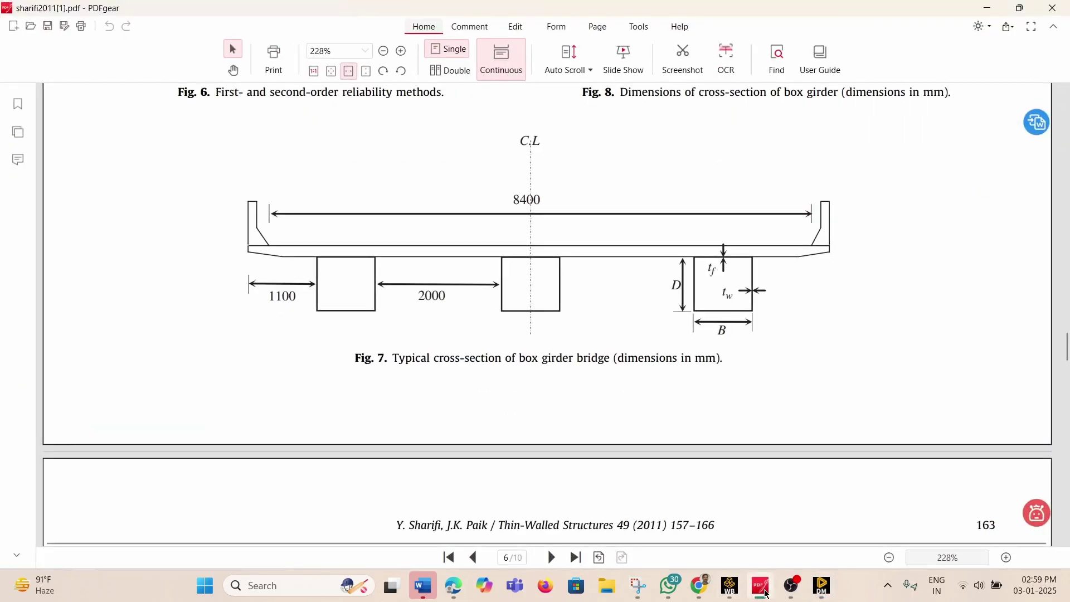
click(765, 592)
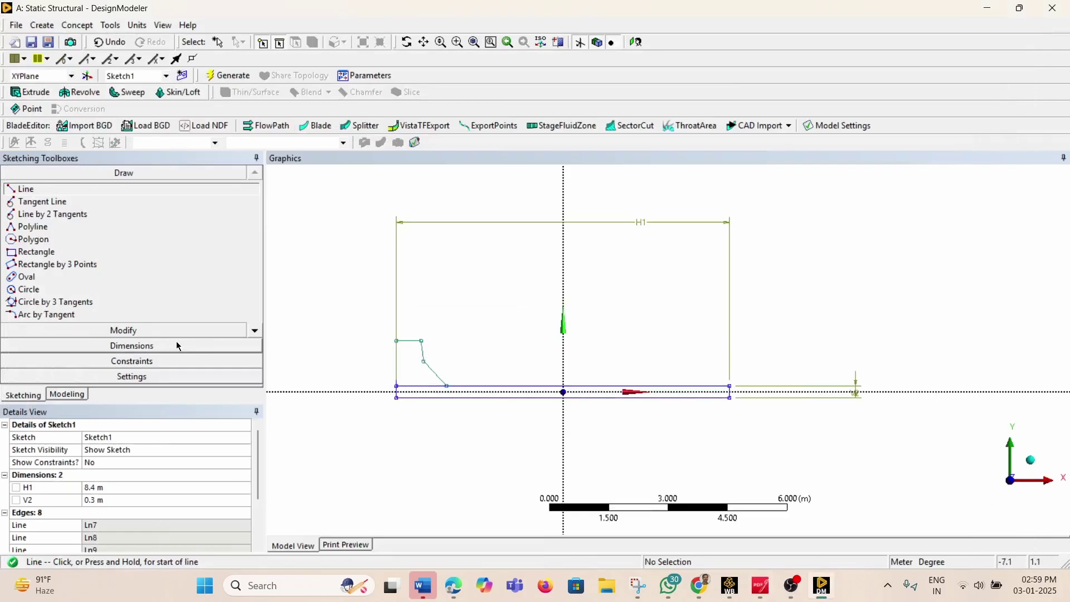
click(124, 361)
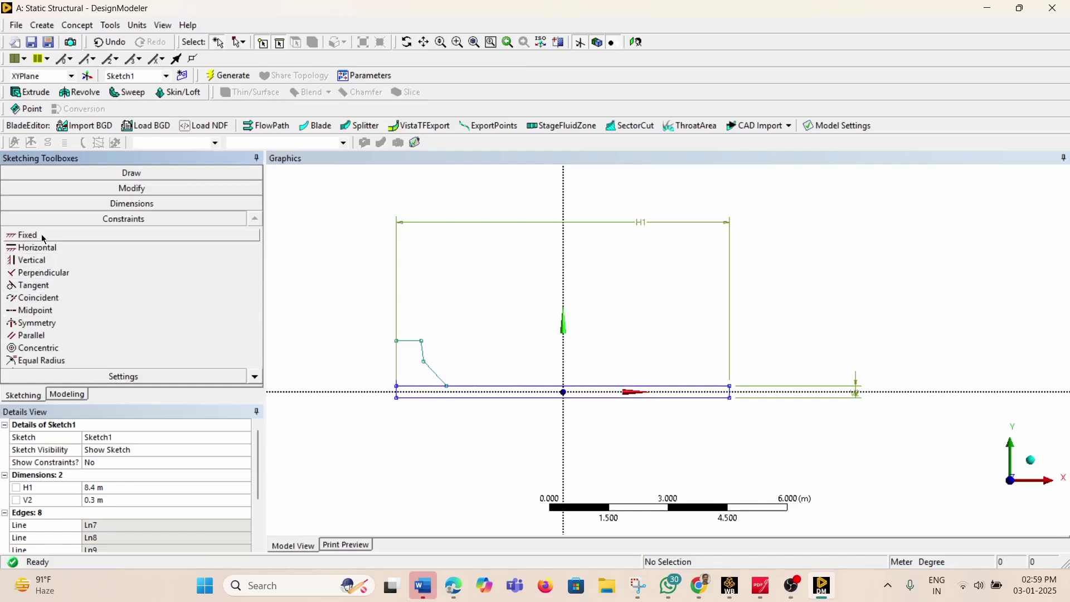
click(47, 261)
click(423, 353)
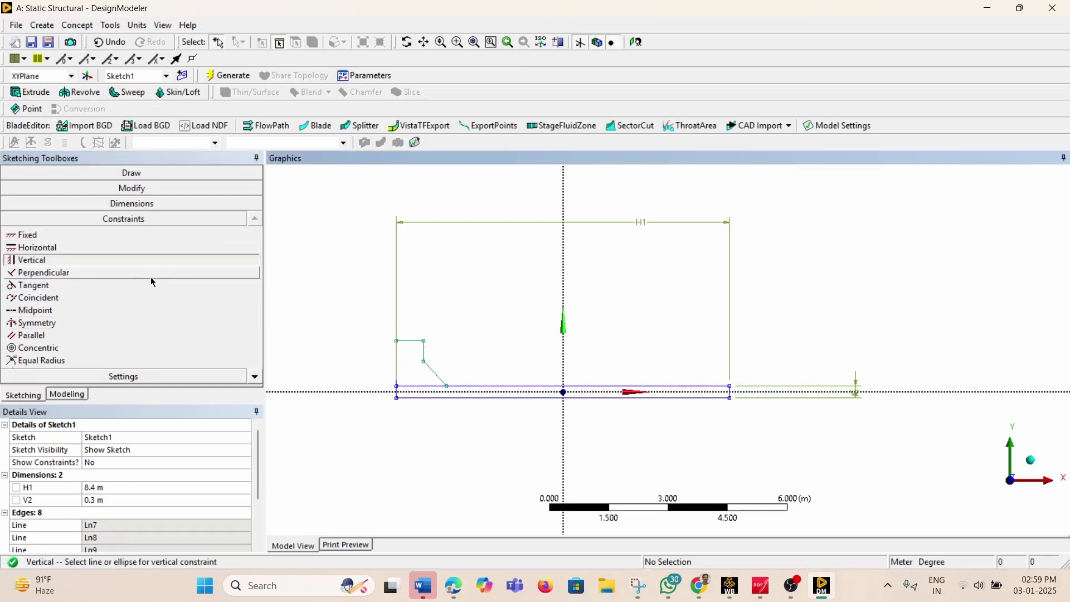
click(148, 203)
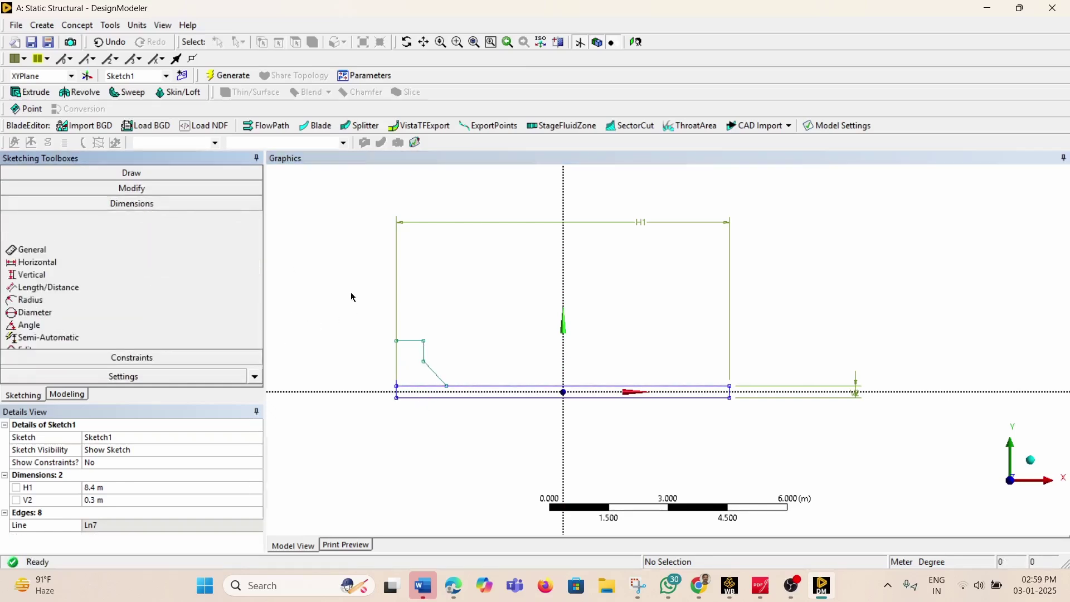
Dimension the left parapet's top line, change the units to millimetres, and set the top width H3 to 250 mm
click(415, 340)
click(413, 319)
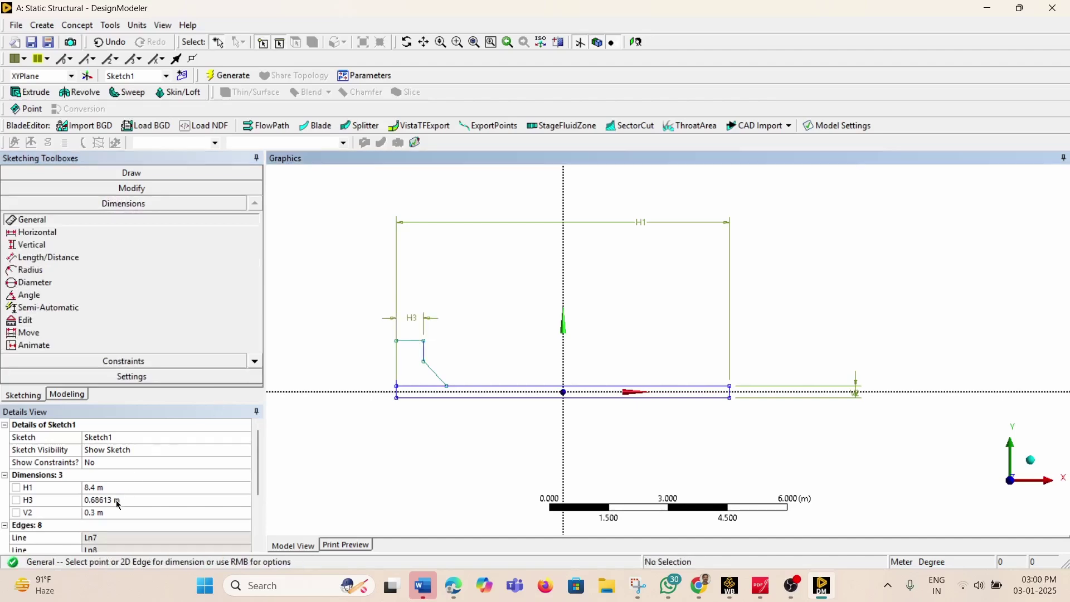
click(137, 25)
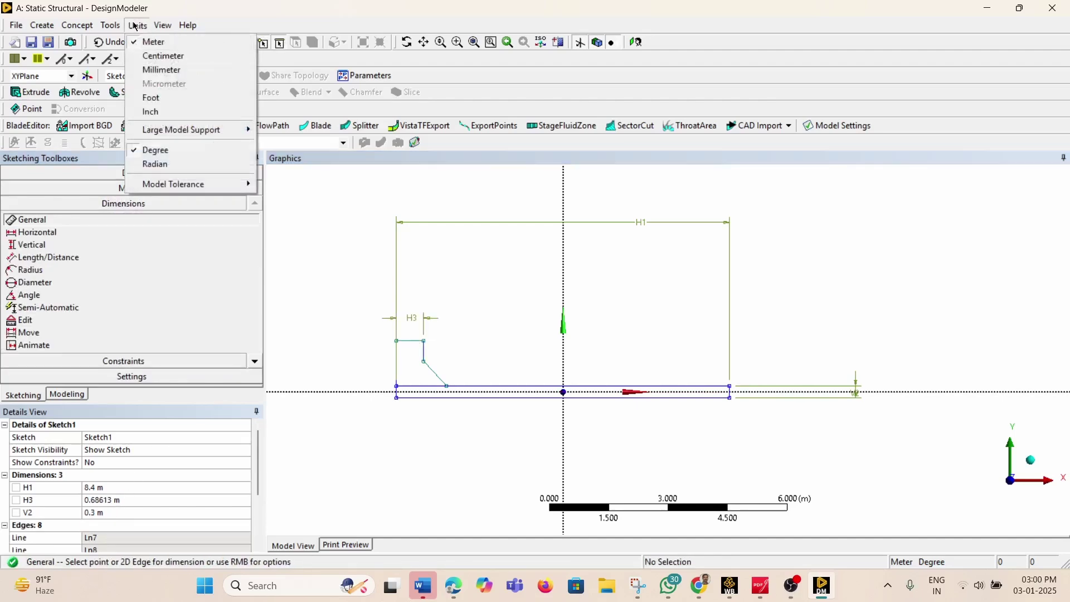
click(145, 71)
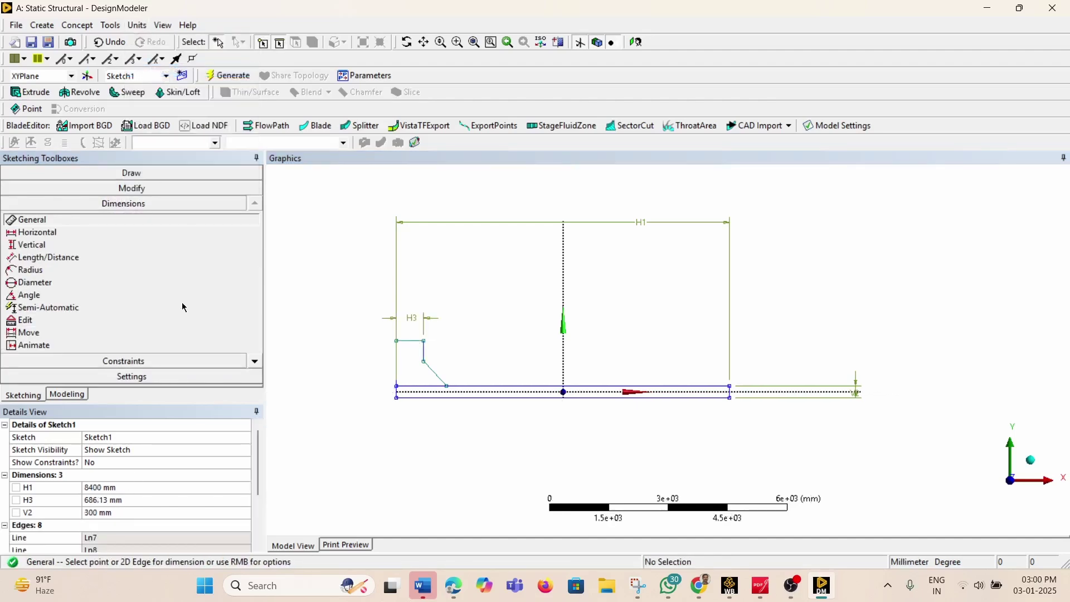
click(109, 501)
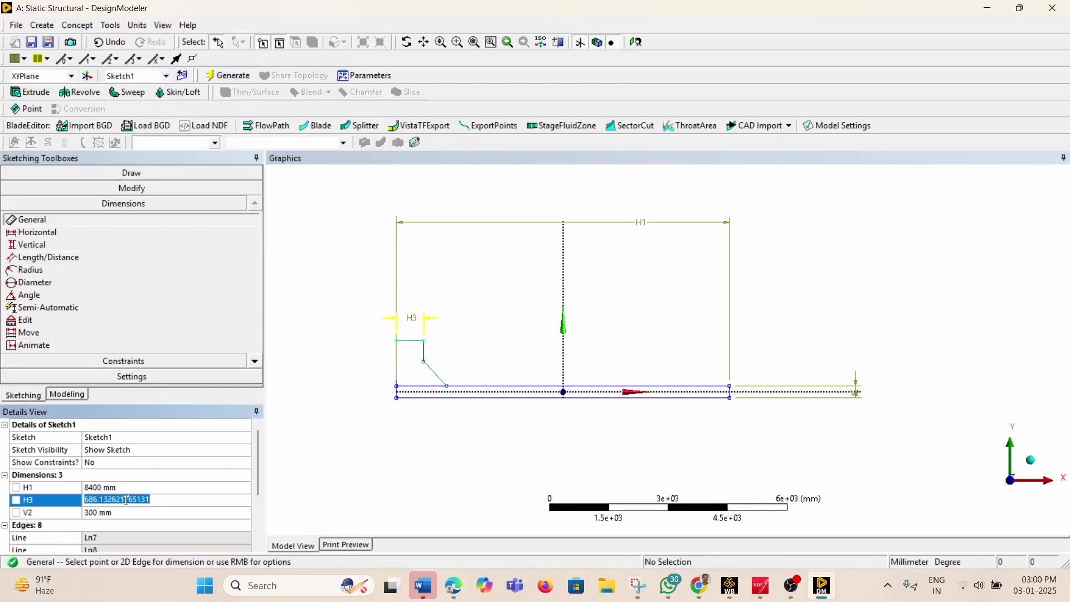
text(.)
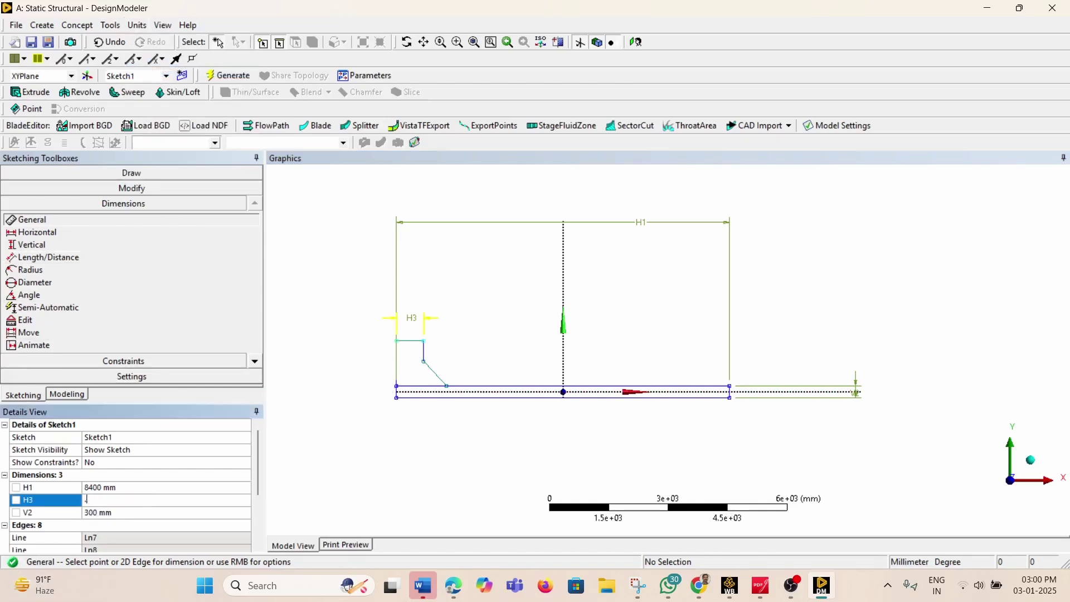
text(2250)
key(Return)
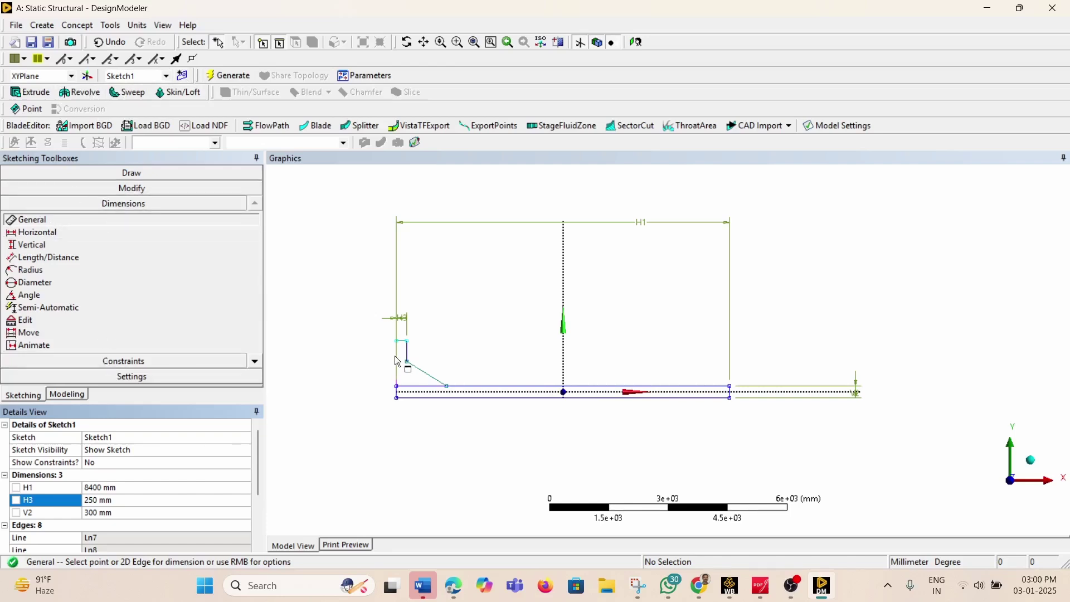
Dimension the left parapet's full height above the slab's upper edge and set L4 to 700 mm
click(397, 342)
click(407, 386)
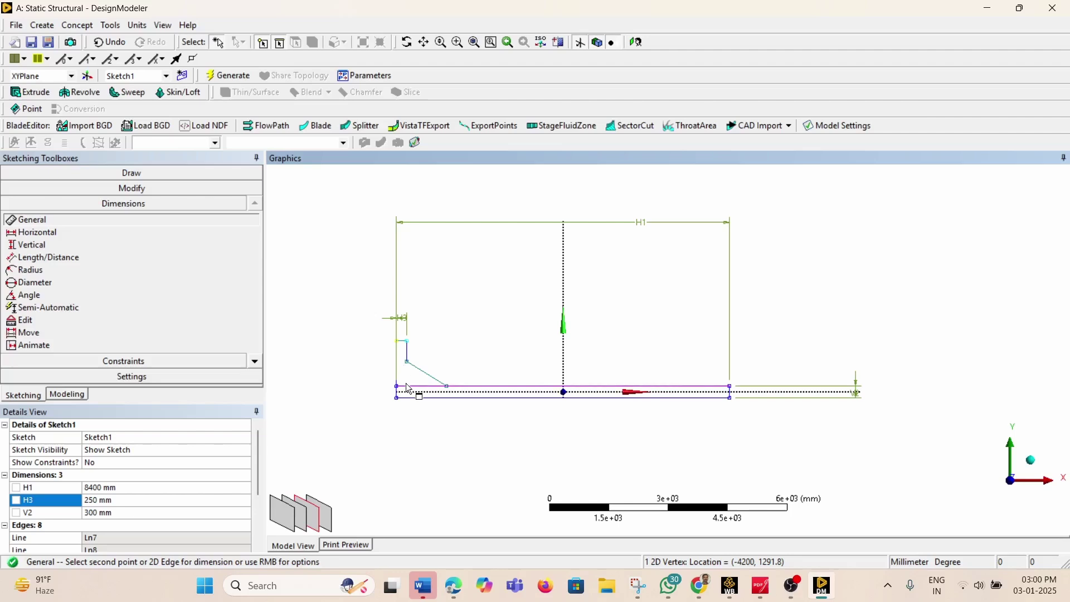
click(357, 372)
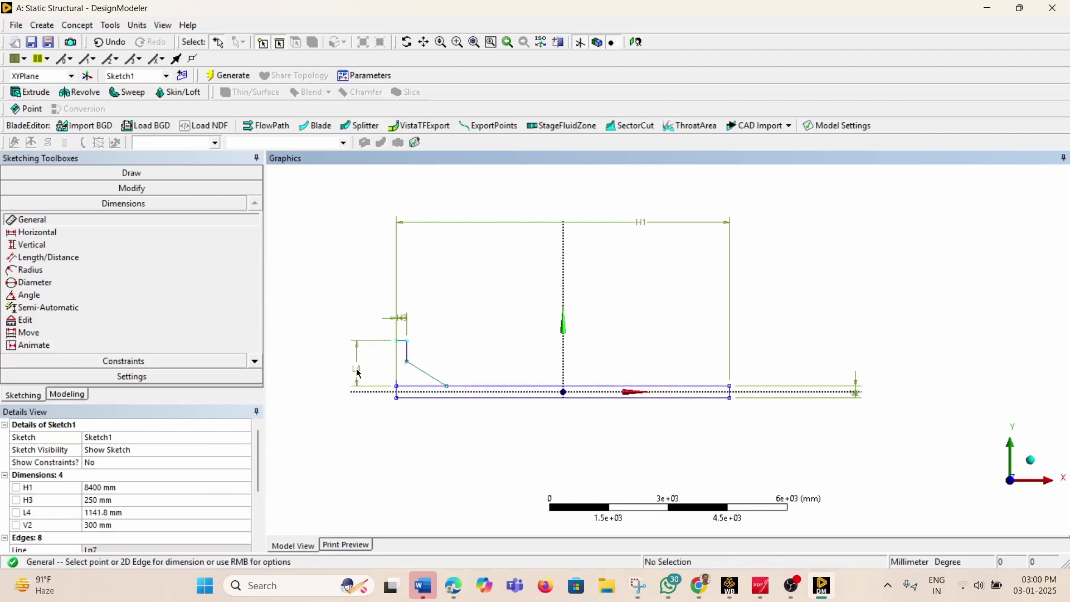
click(108, 516)
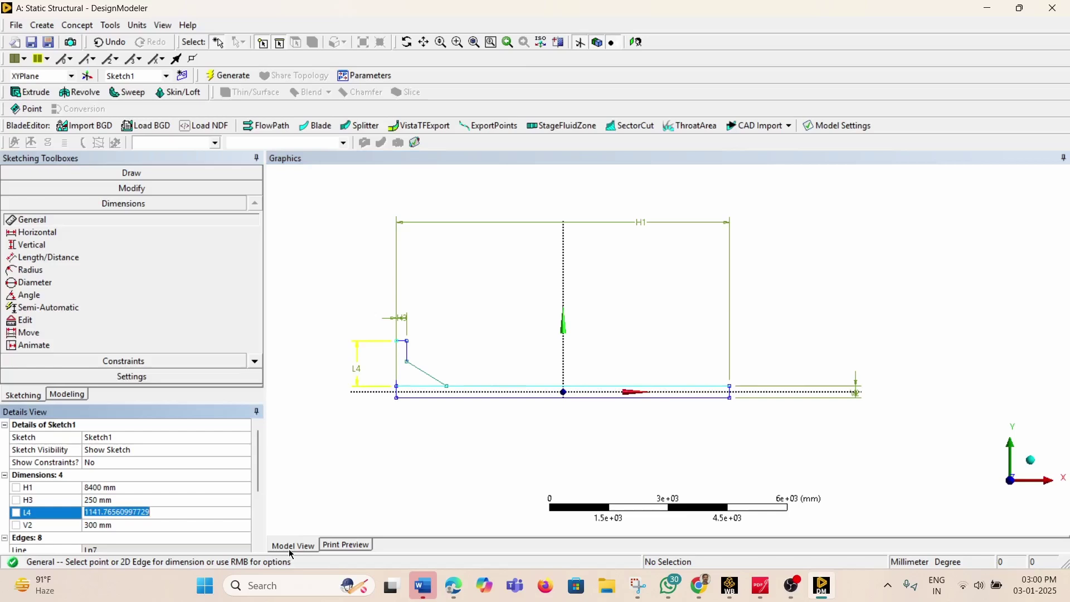
text(700)
key(Return)
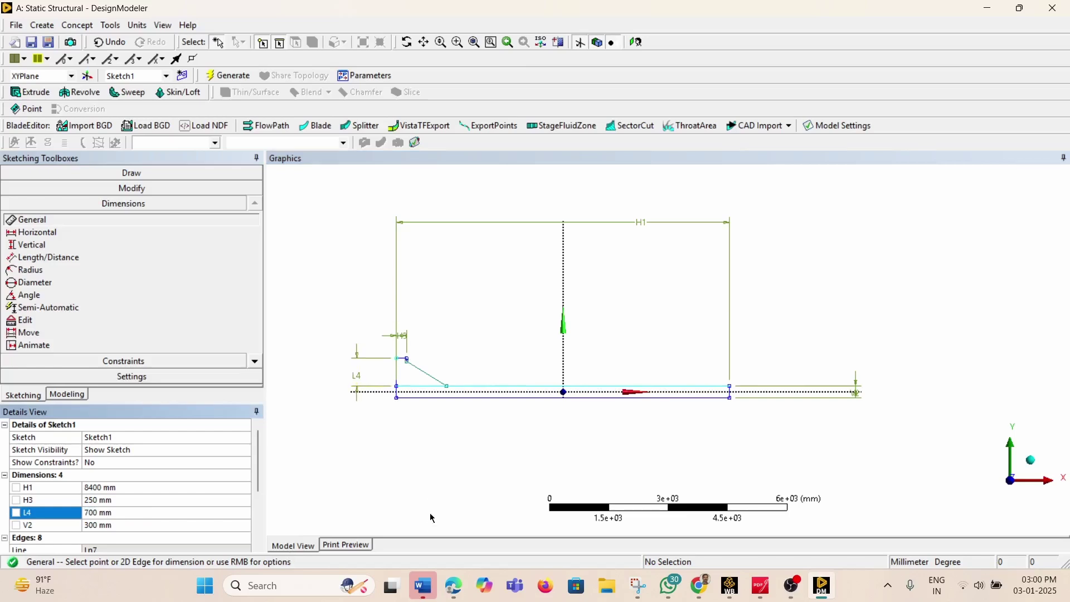
Dimension the parapet's short vertical inner line, enter 100 mm for V5, and replace it with 200 mm
scroll(410, 365, up, 3)
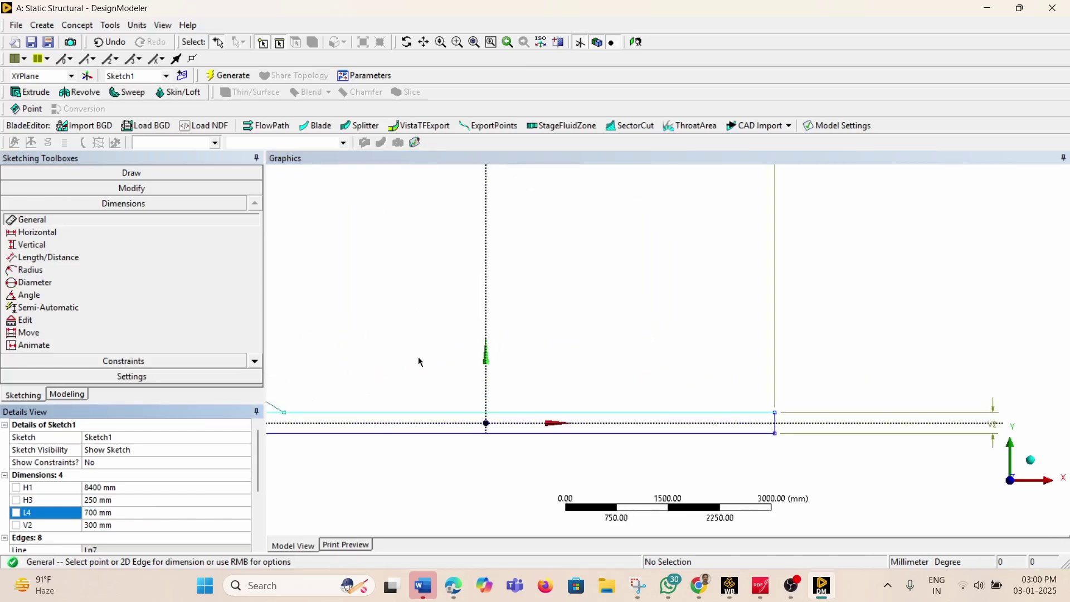
scroll(715, 315, down, 2)
scroll(337, 361, up, 3)
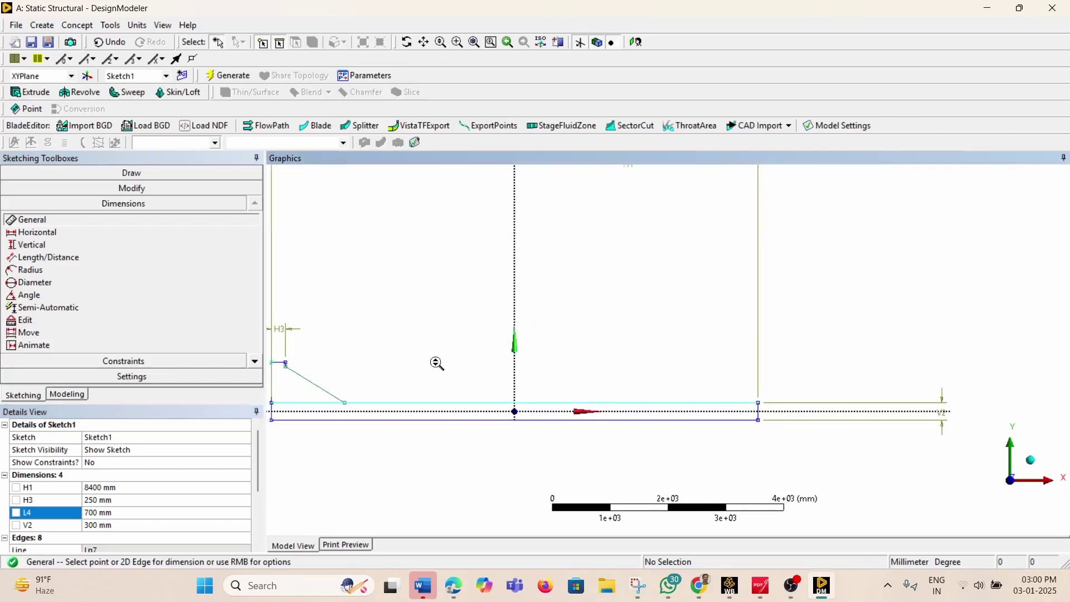
ctrl+middle_drag(346, 372, 403, 368)
scroll(478, 308, up, 4)
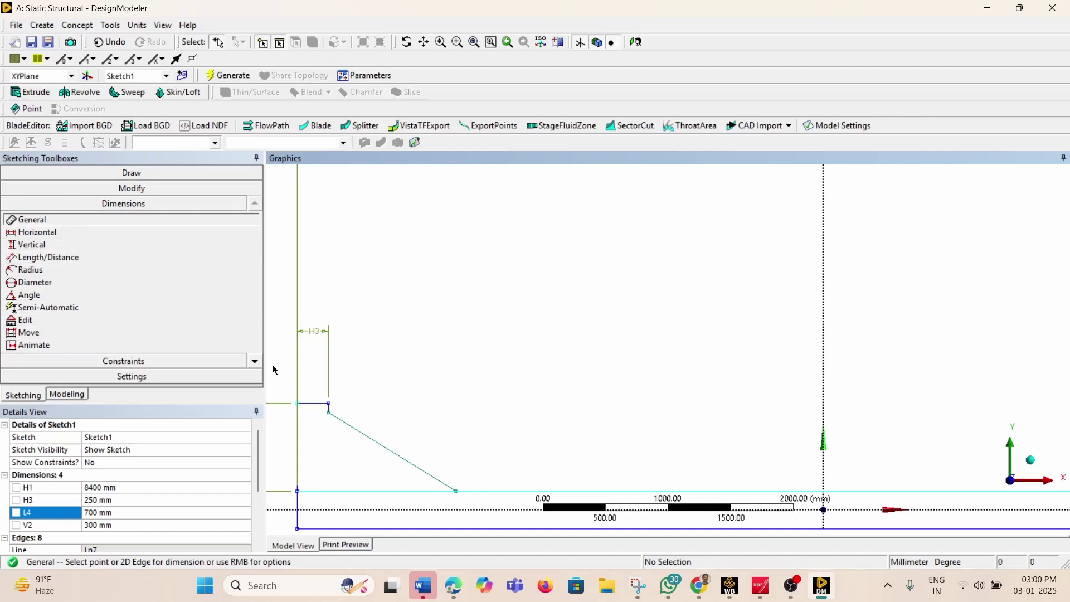
scroll(332, 413, down, 1)
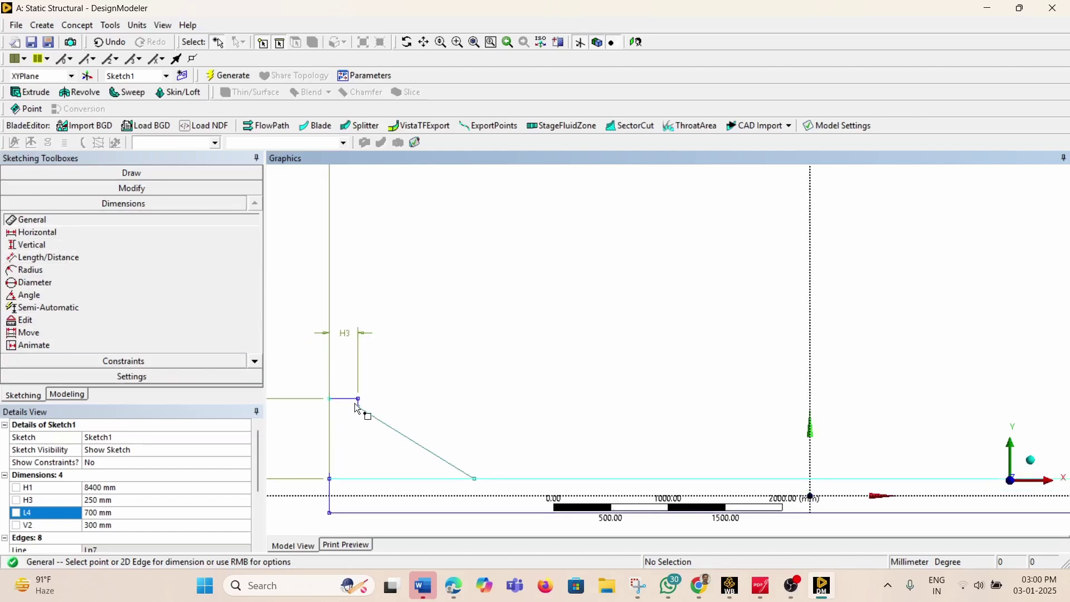
scroll(356, 412, up, 3)
scroll(336, 415, up, 1)
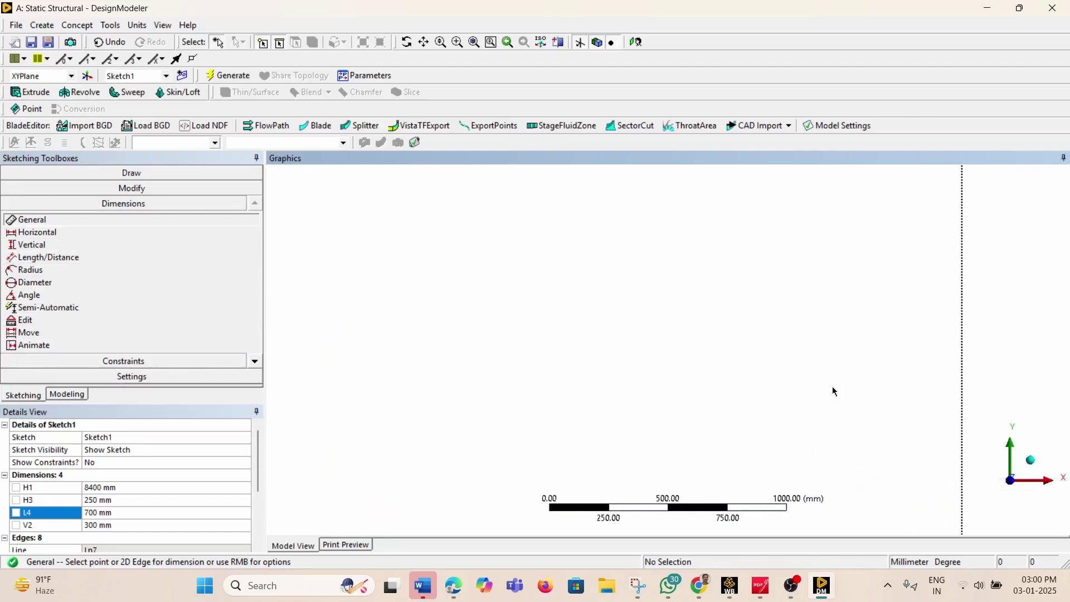
ctrl+middle_drag(404, 376, 671, 362)
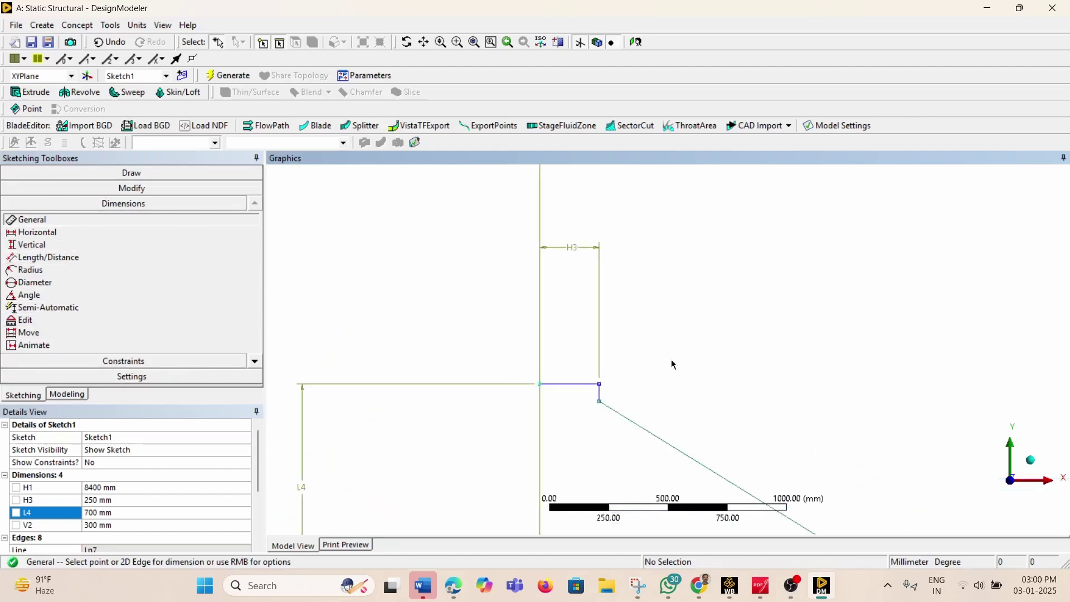
click(600, 395)
click(651, 392)
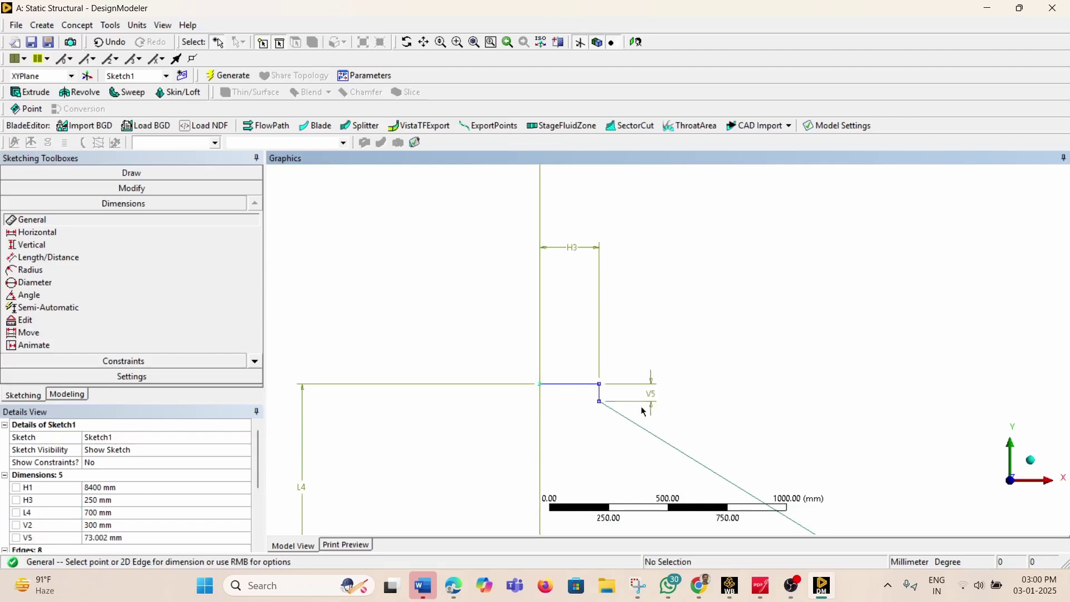
click(114, 537)
text(100)
key(Return)
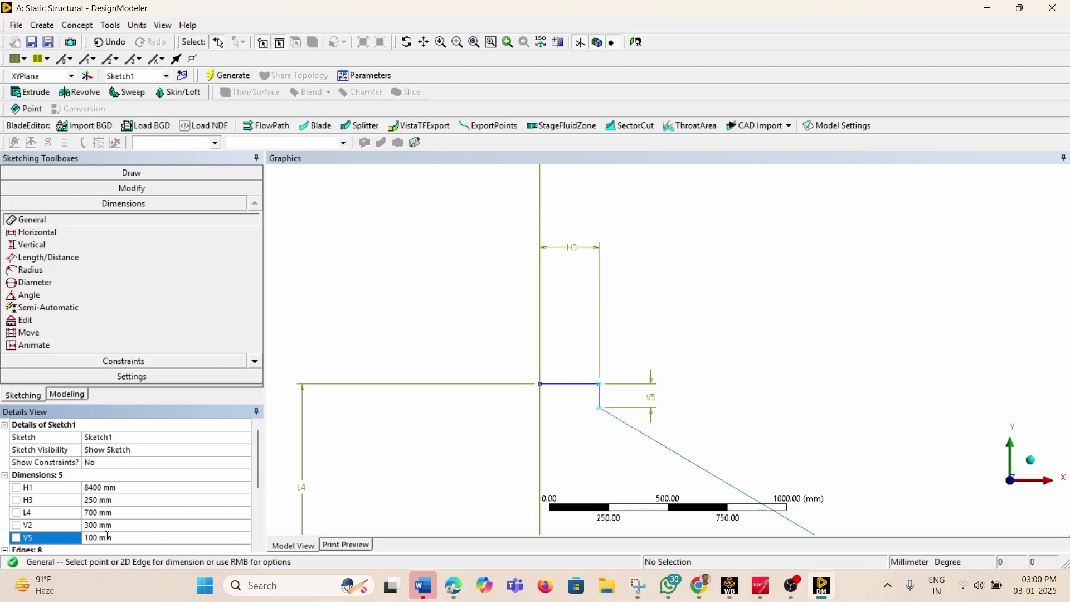
text(200)
key(Return)
Dimension the left parapet's base width from the slab's outer edge to the foot of the sloped line and set L6 to 500 mm
scroll(565, 204, down, 3)
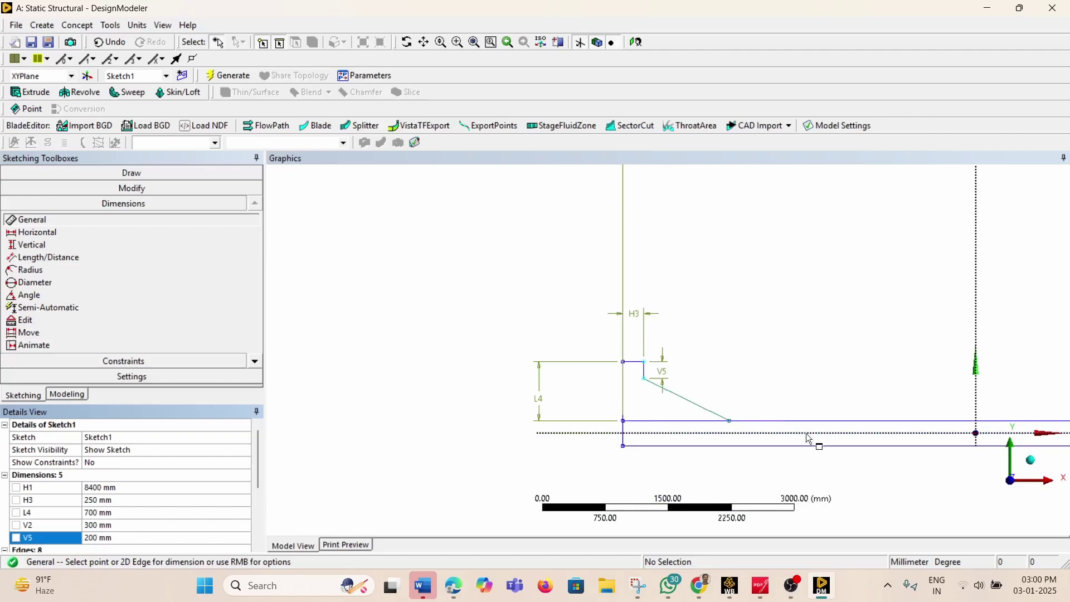
click(728, 426)
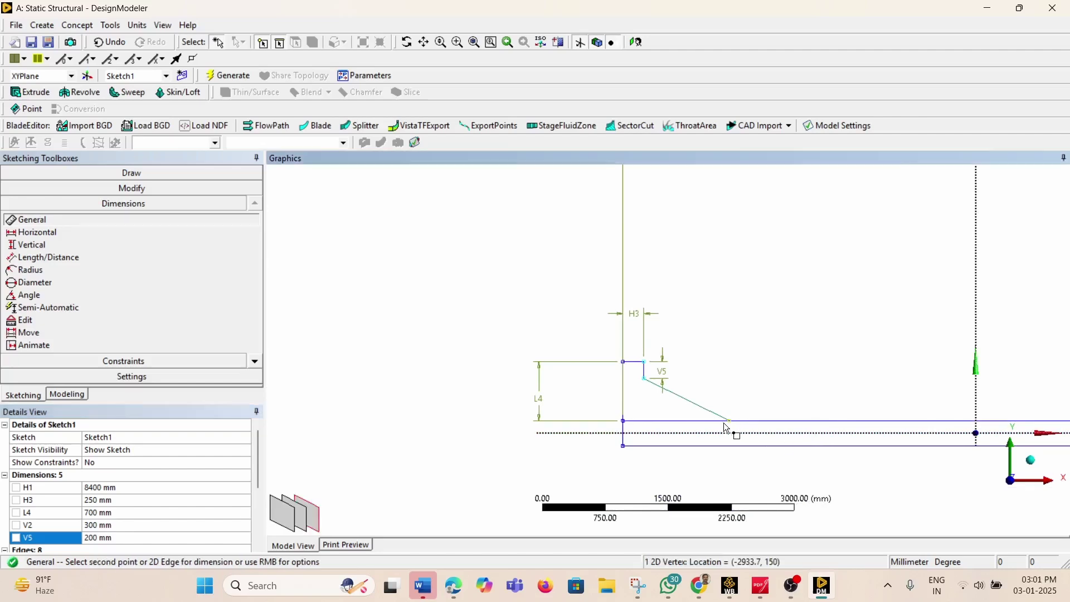
click(623, 438)
click(663, 474)
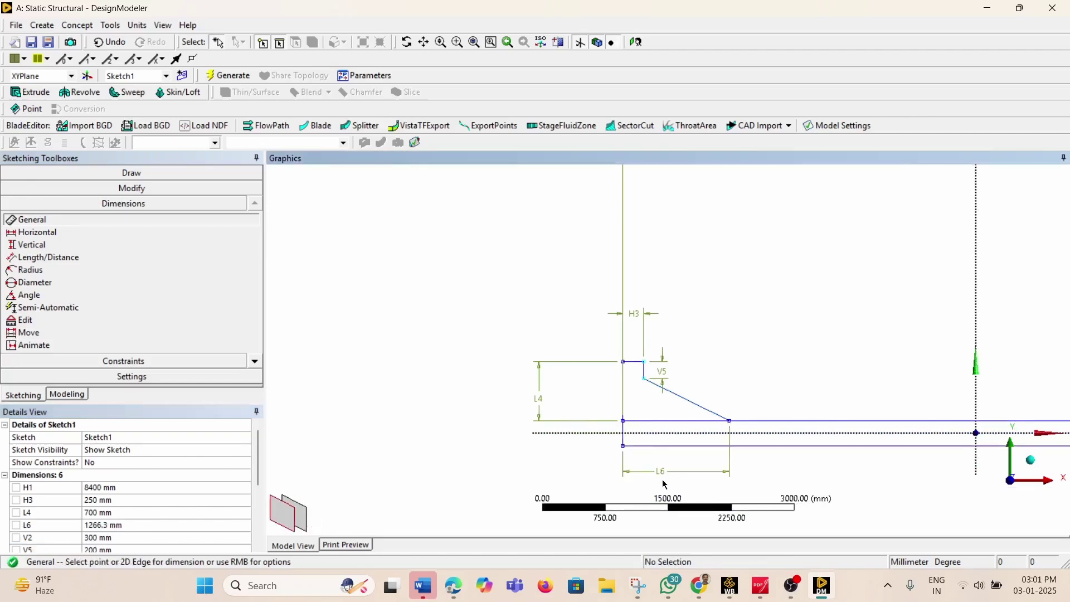
scroll(150, 506, down, 2)
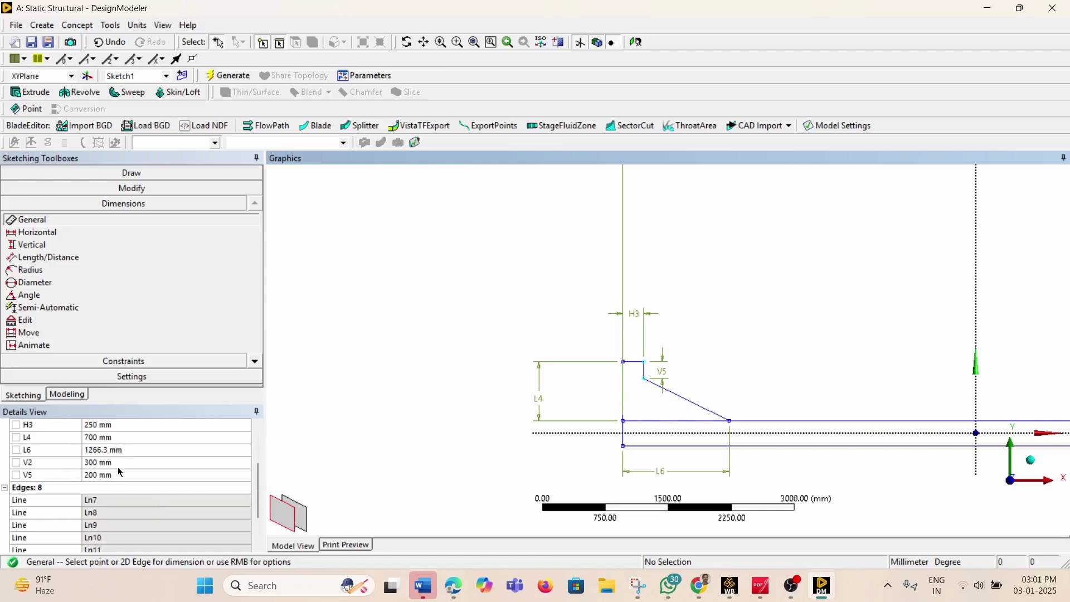
click(121, 449)
text(500)
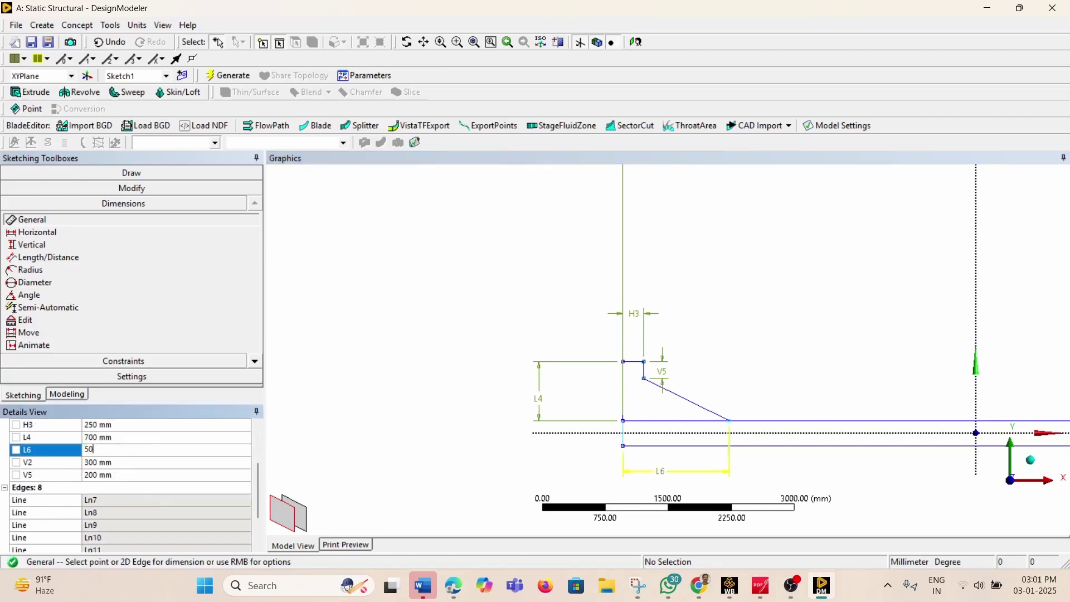
key(Return)
Trim the segment of the slab's upper edge beneath the left parapet
scroll(370, 387, down, 2)
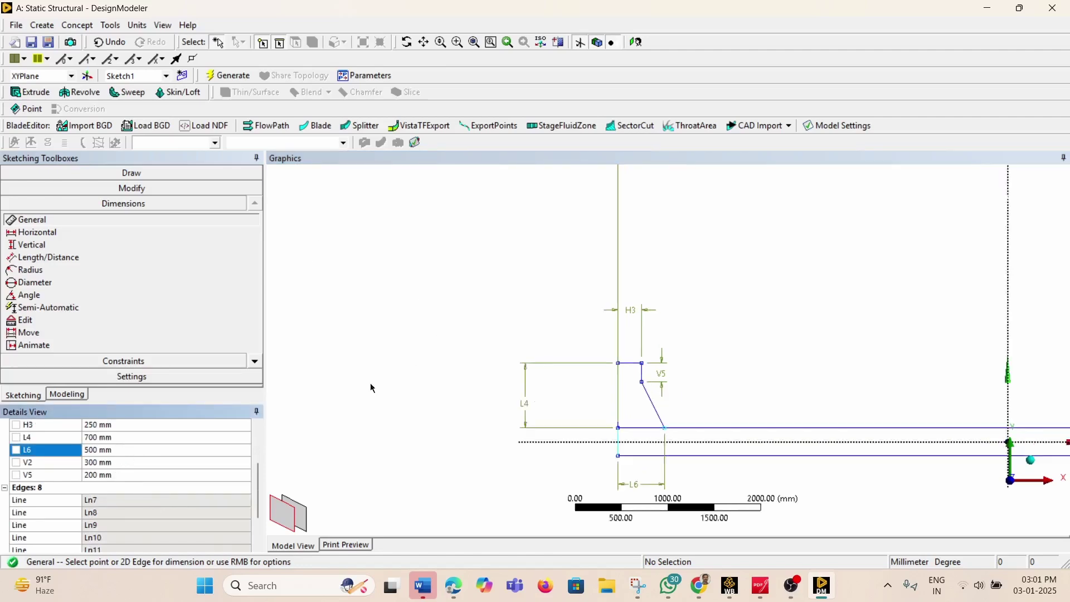
scroll(282, 360, up, 1)
scroll(280, 353, down, 2)
scroll(435, 426, down, 2)
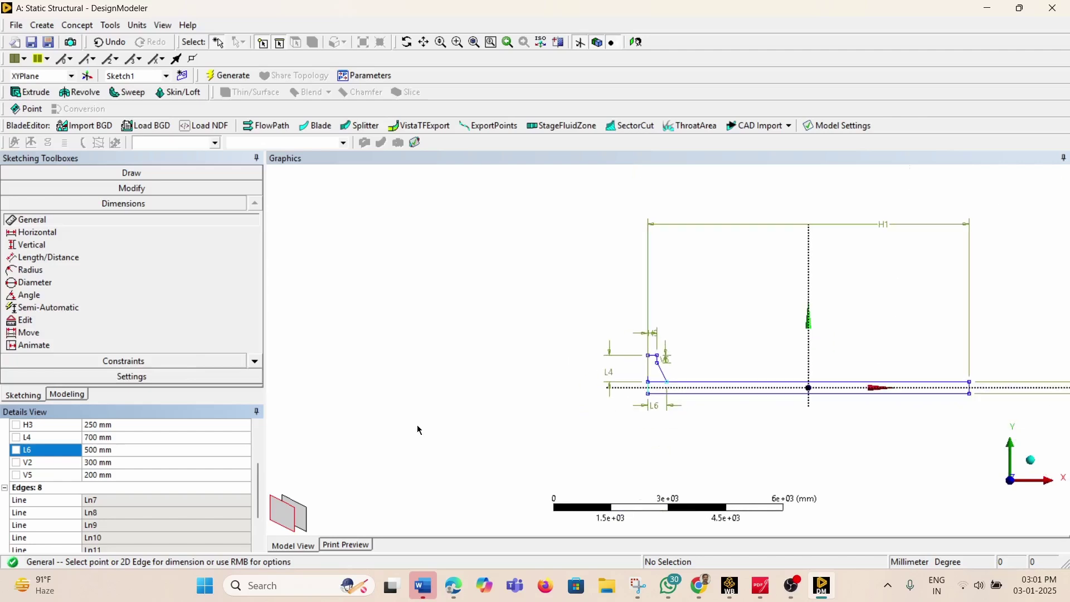
scroll(939, 392, down, 1)
scroll(939, 391, up, 1)
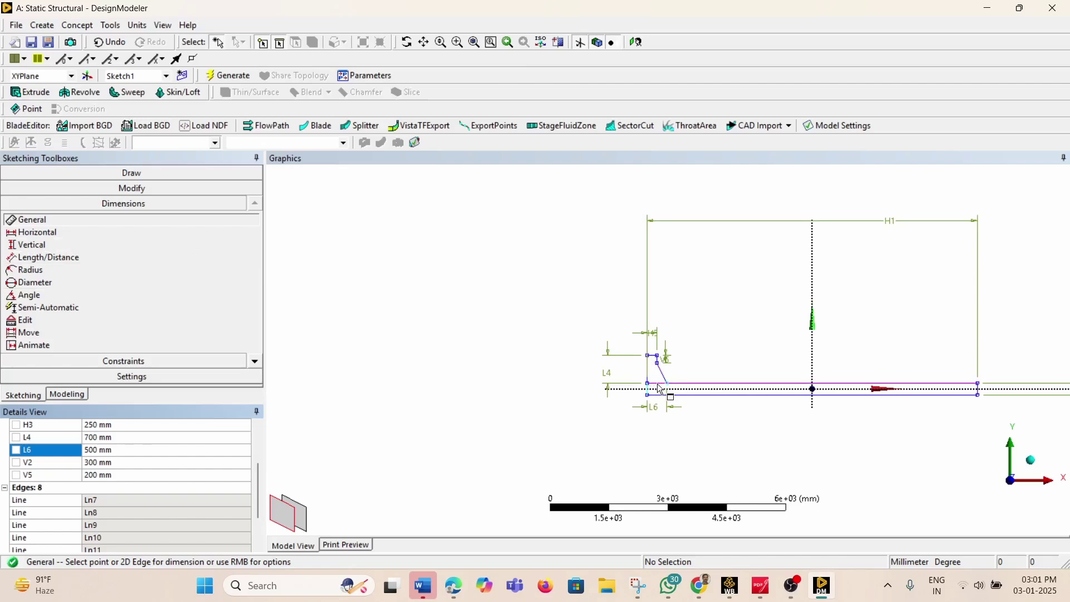
click(142, 193)
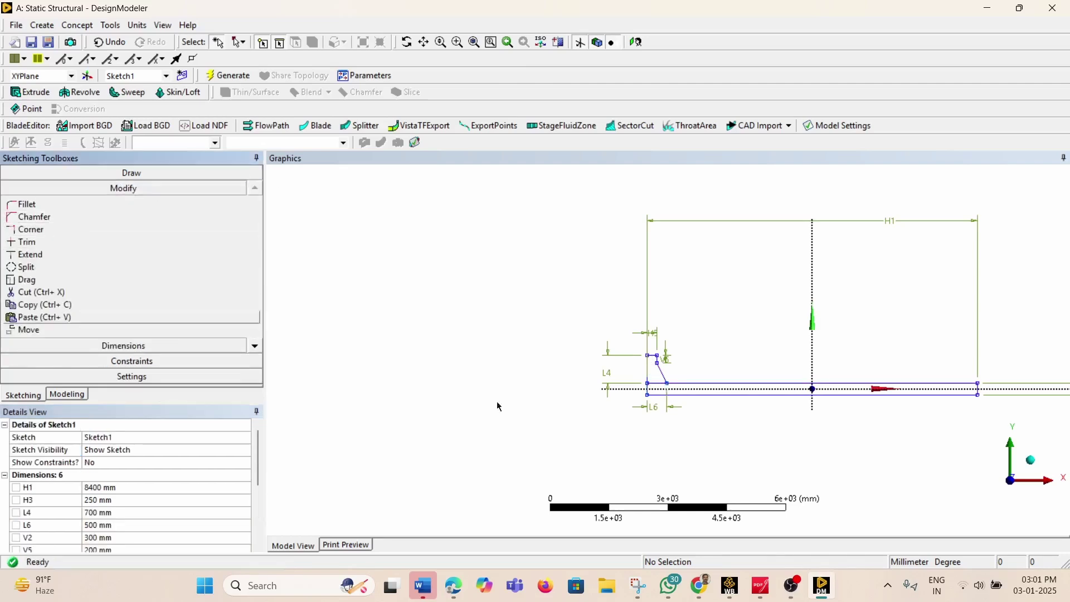
click(664, 388)
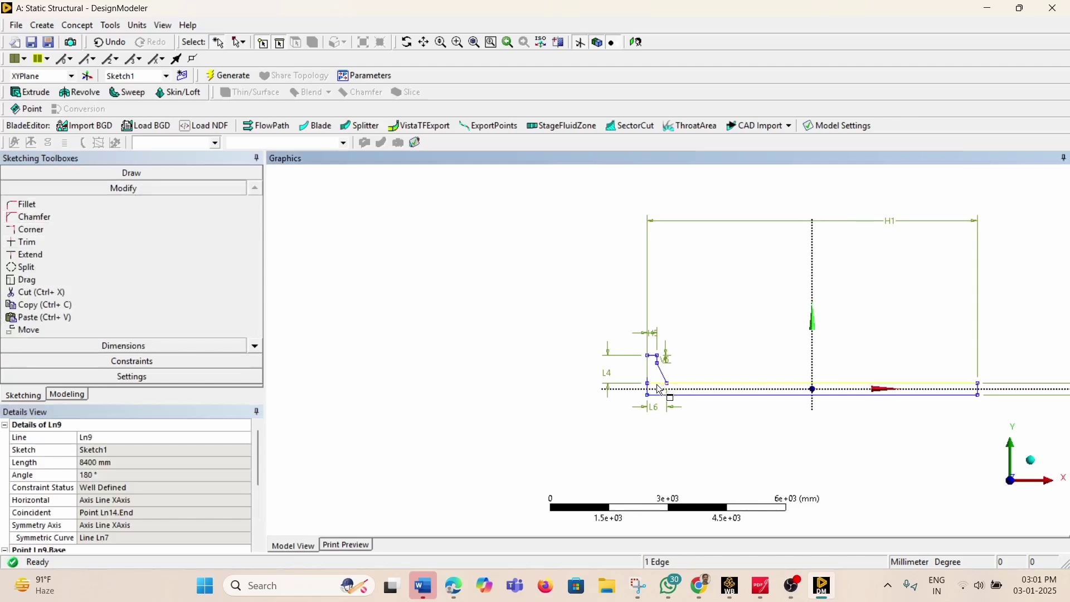
click(661, 389)
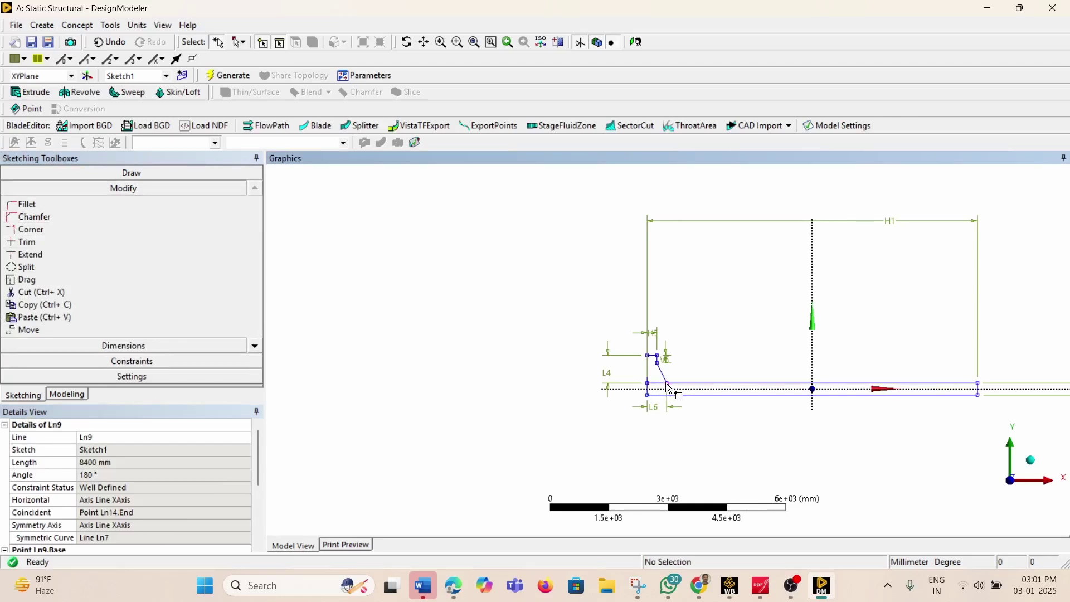
click(28, 242)
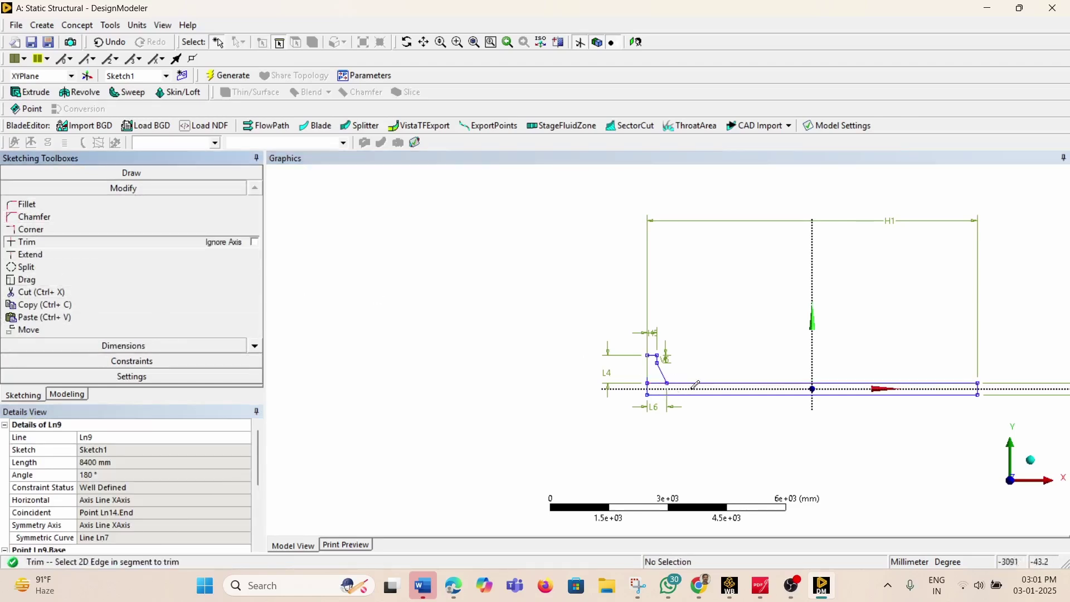
click(661, 378)
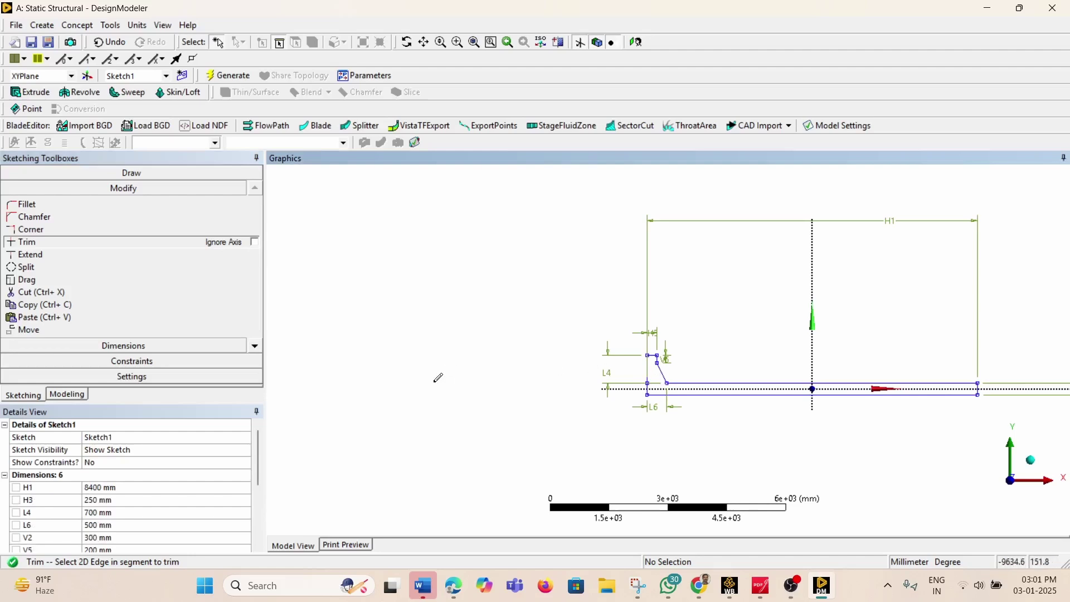
scroll(438, 378, up, 1)
key(Escape)
Draw a vertical line closing the left parapet's outer side, from its upper outer corner to the slab's upper corner
scroll(501, 385, up, 2)
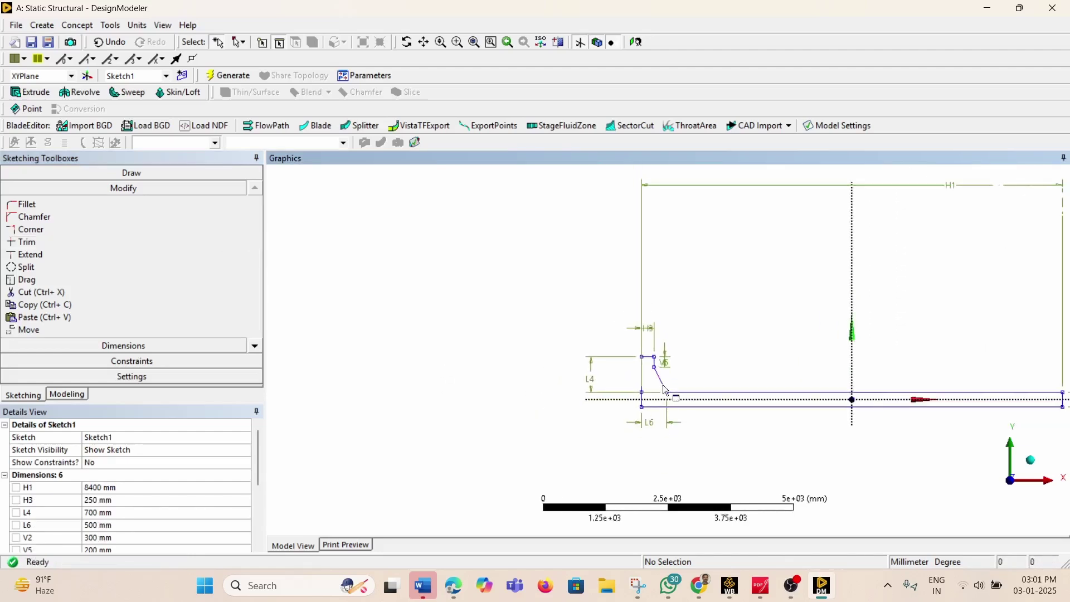
click(640, 376)
scroll(640, 376, up, 3)
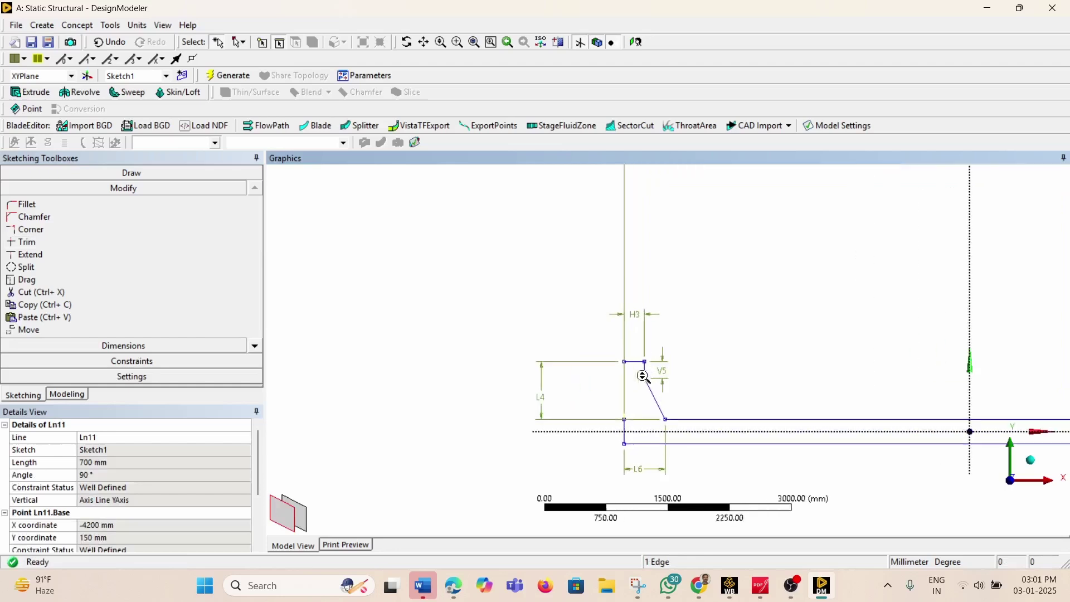
scroll(641, 377, up, 3)
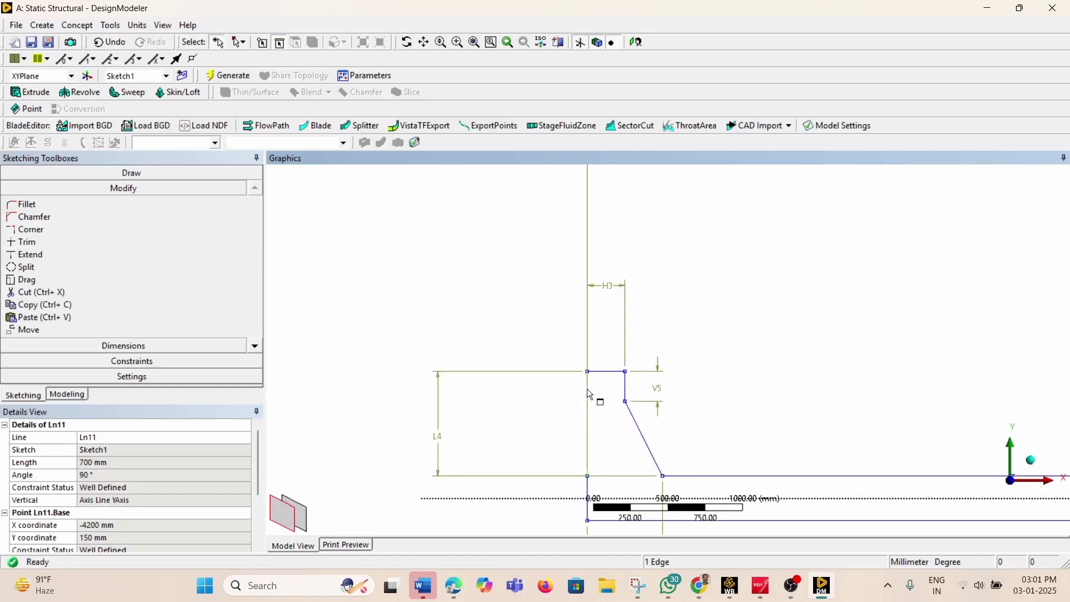
click(89, 173)
click(46, 190)
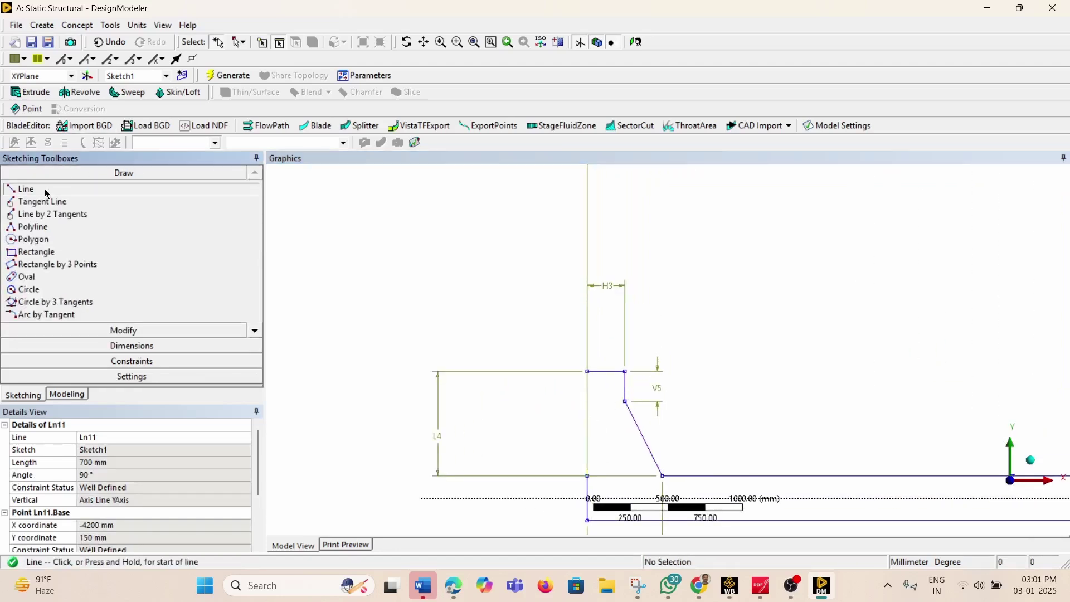
click(587, 371)
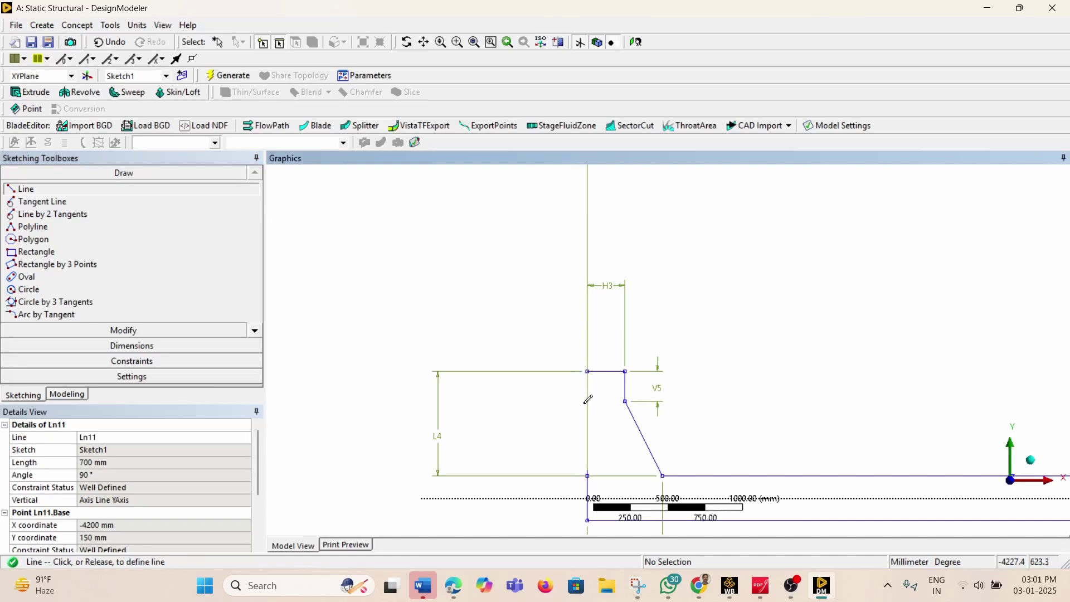
click(587, 476)
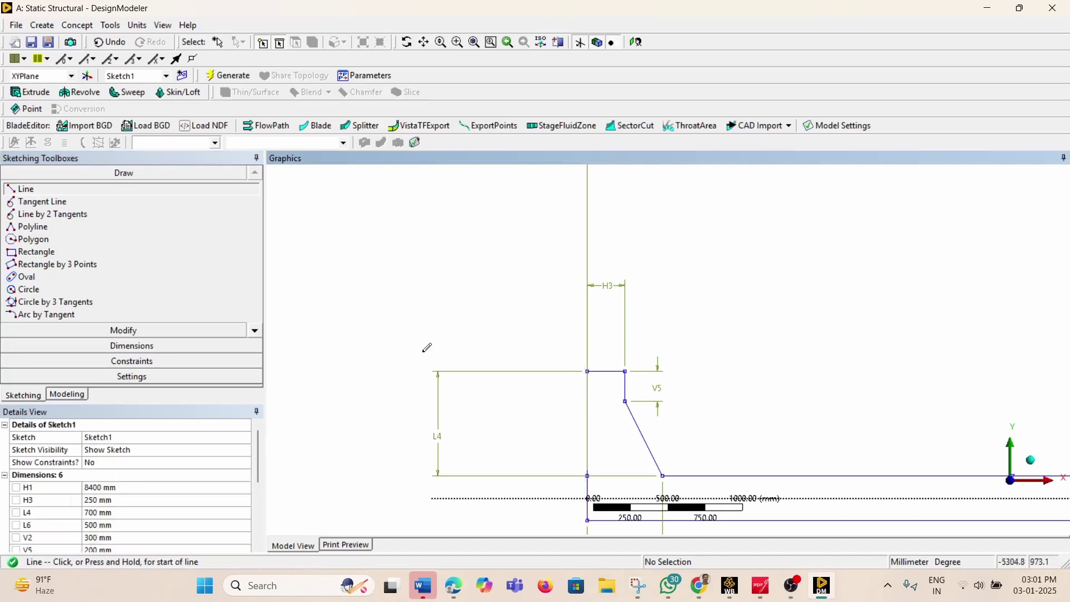
Extrude Sketch1 with Add Material in the normal direction at the default 30 mm depth and generate the body
scroll(616, 279, up, 3)
scroll(518, 174, down, 8)
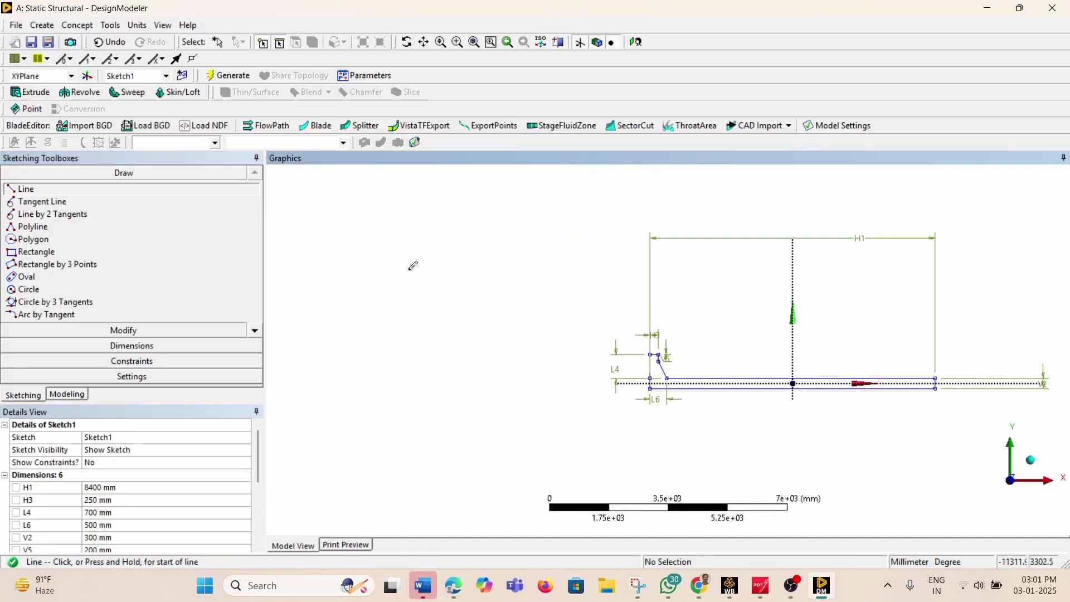
scroll(408, 268, down, 2)
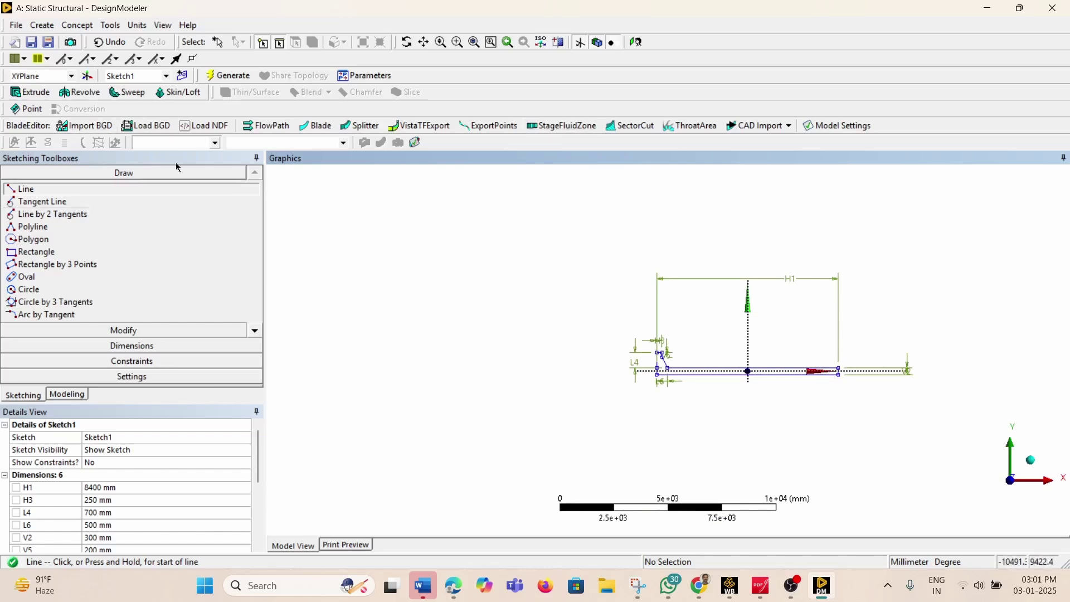
click(67, 395)
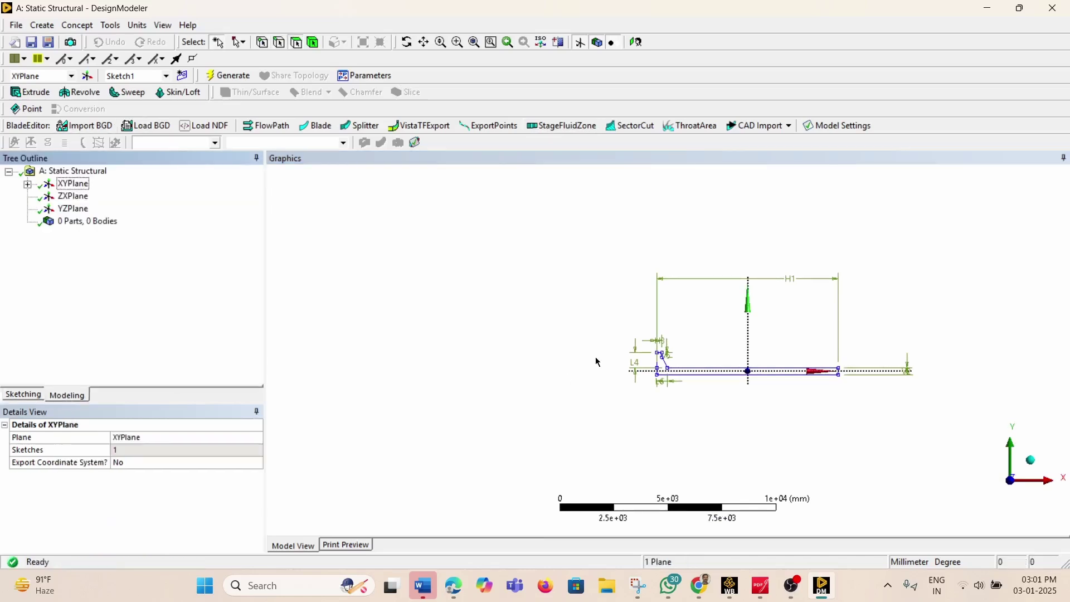
middle_drag(596, 361, 616, 290)
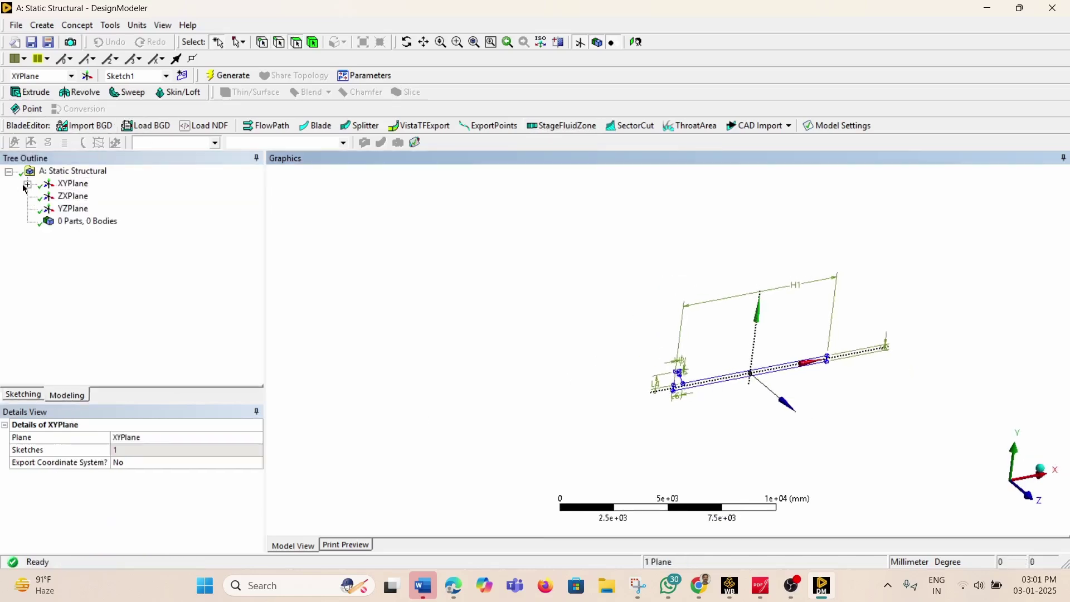
click(27, 184)
click(89, 196)
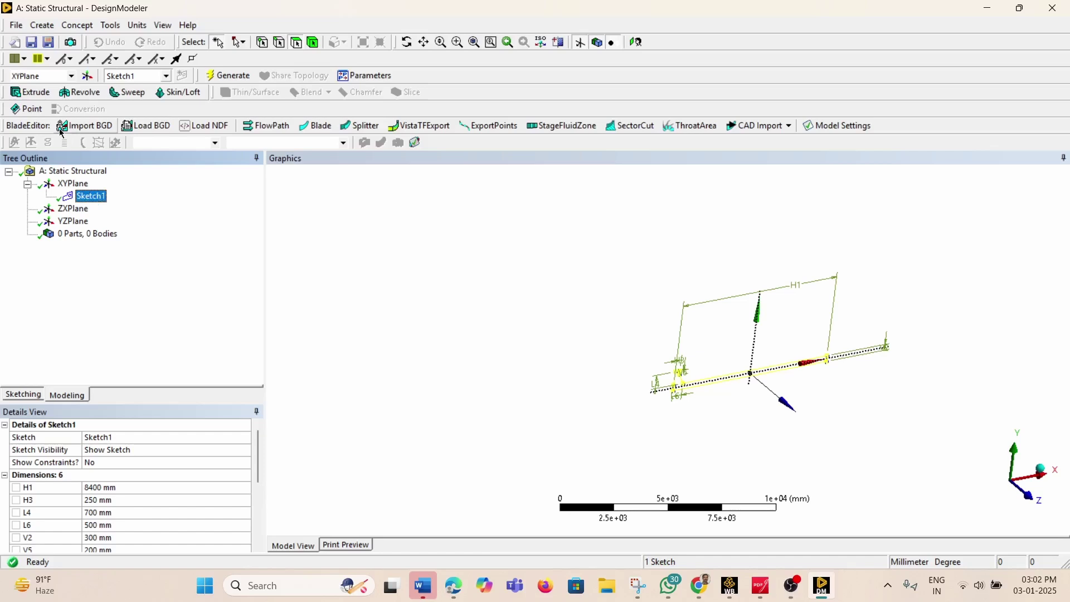
click(35, 94)
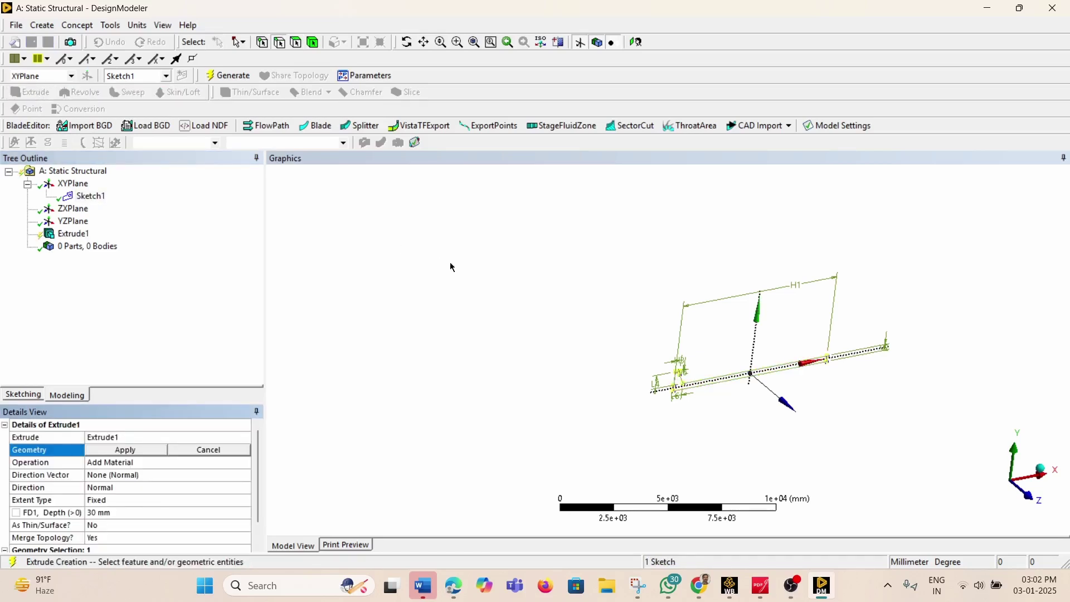
middle_drag(651, 381, 749, 407)
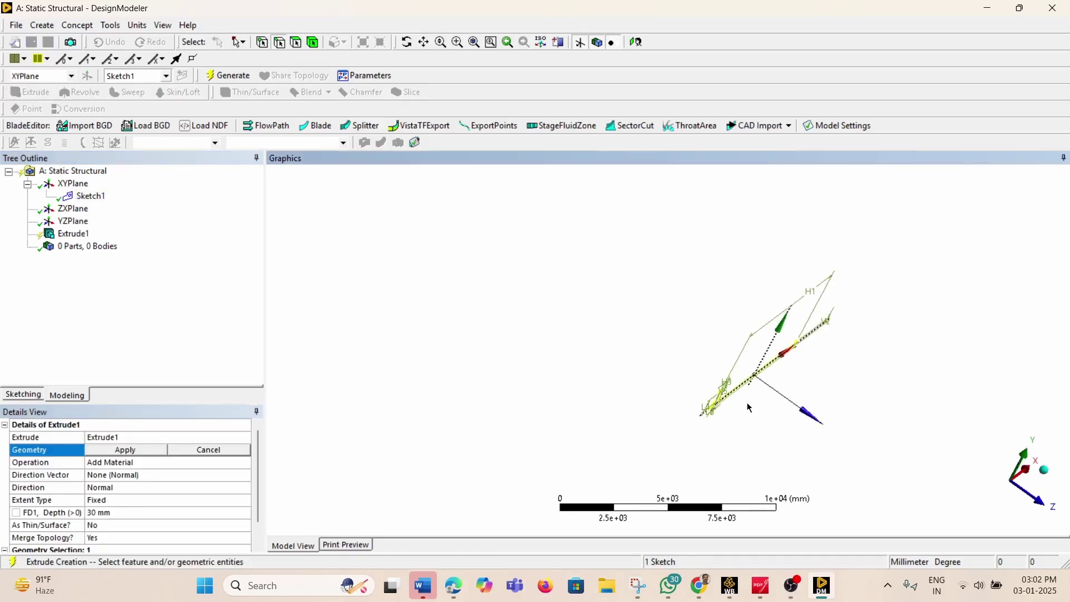
click(125, 451)
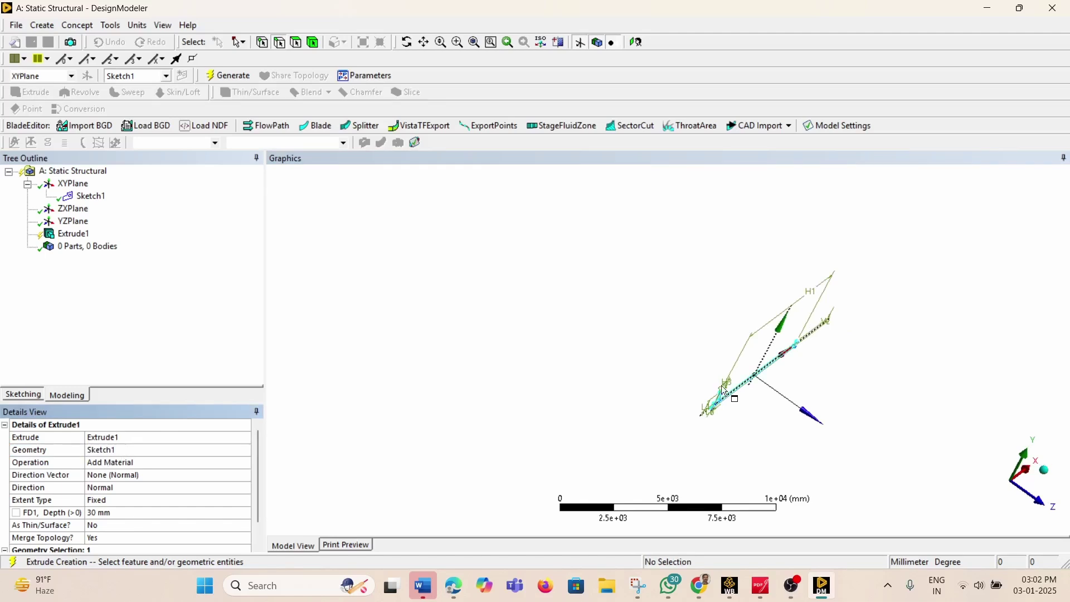
middle_drag(724, 393, 769, 372)
scroll(769, 372, up, 3)
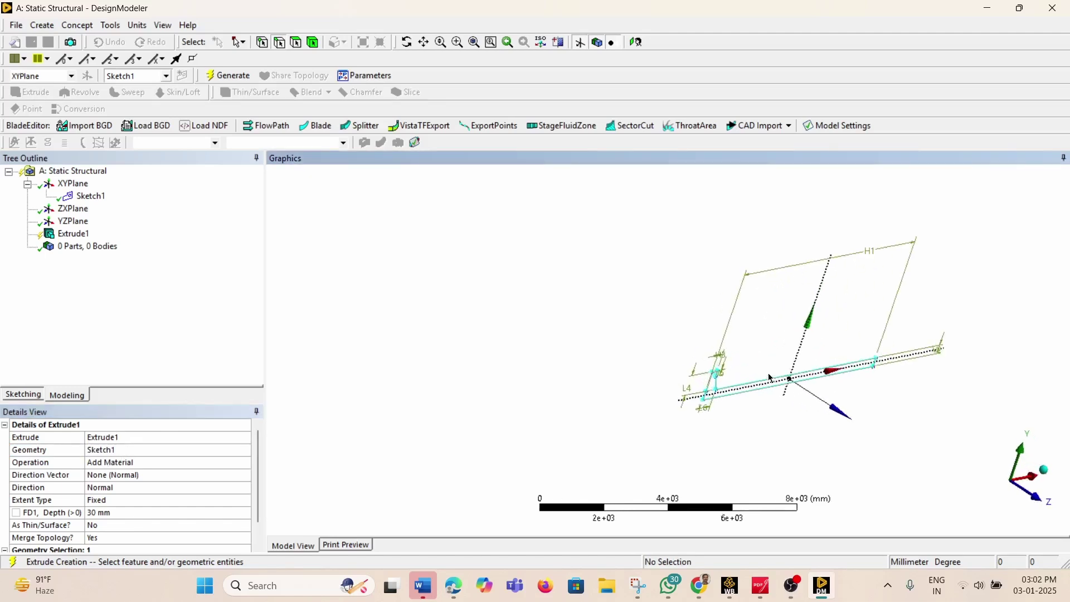
click(228, 75)
scroll(589, 366, down, 2)
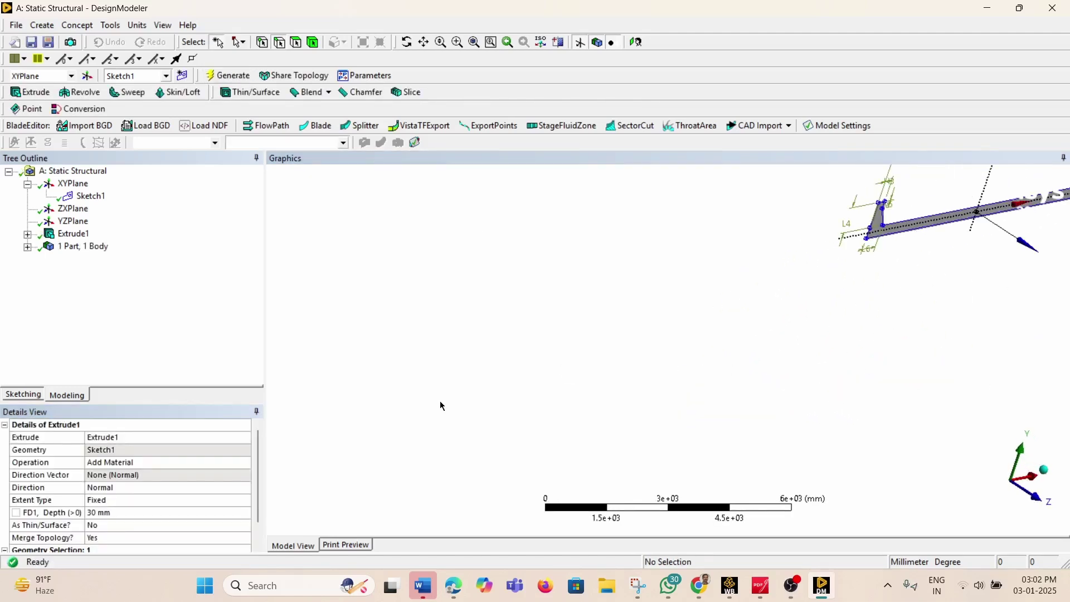
Set the deck slab extrusion's depth to 9000 mm and regenerate the body
scroll(753, 329, up, 3)
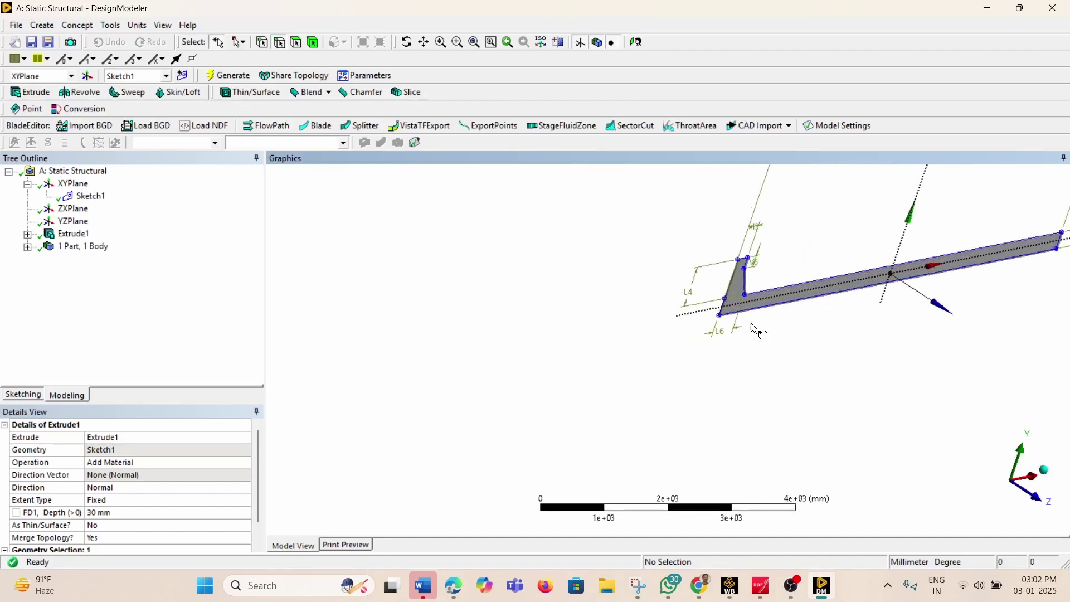
scroll(753, 329, up, 2)
middle_drag(753, 329, 720, 263)
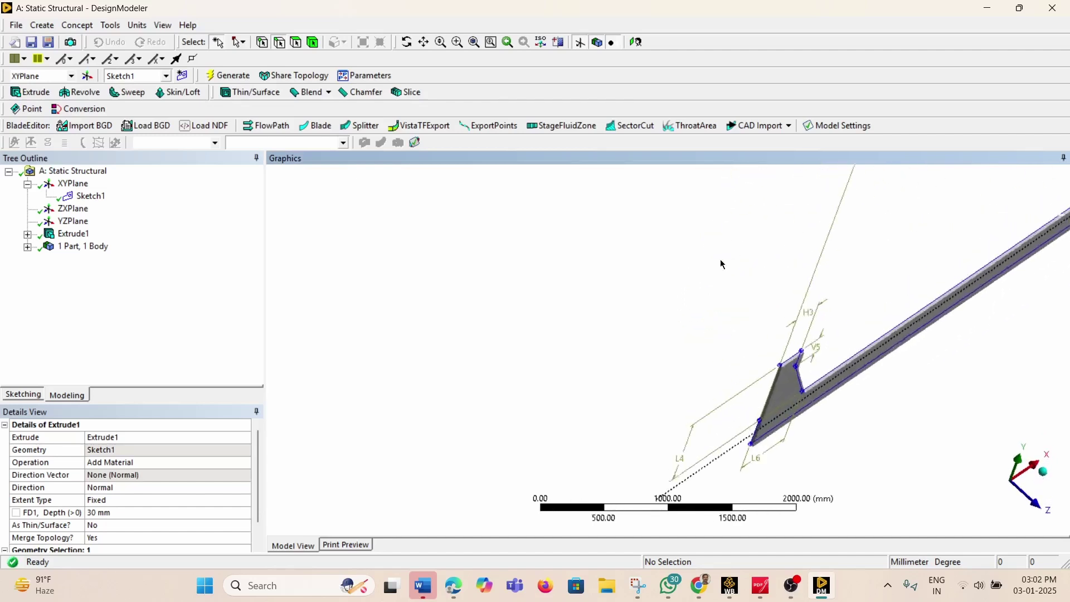
scroll(671, 257, down, 2)
click(73, 233)
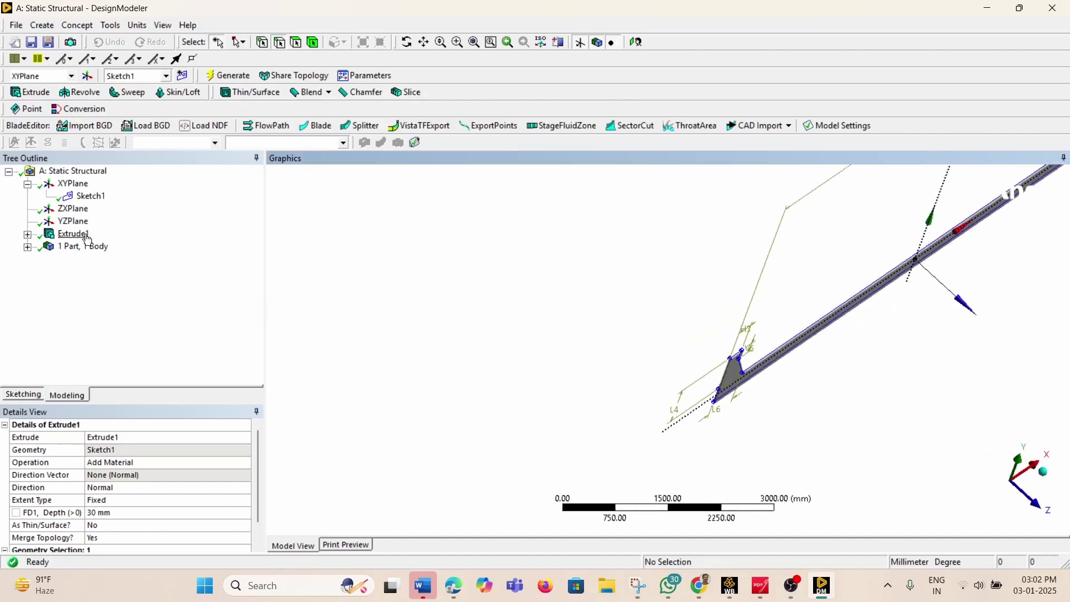
click(112, 510)
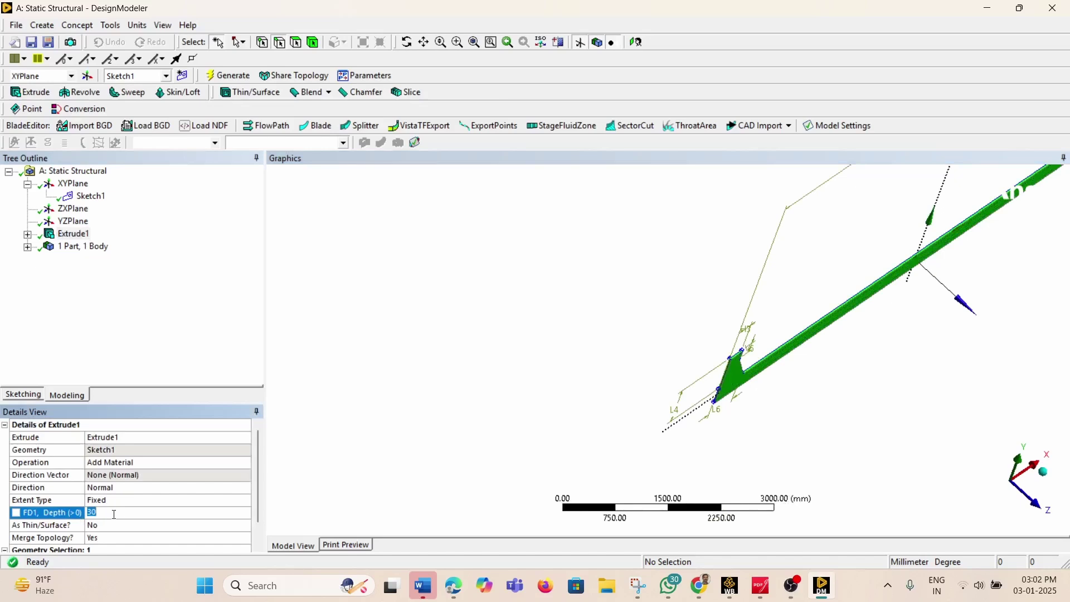
text(9000)
key(Return)
click(228, 75)
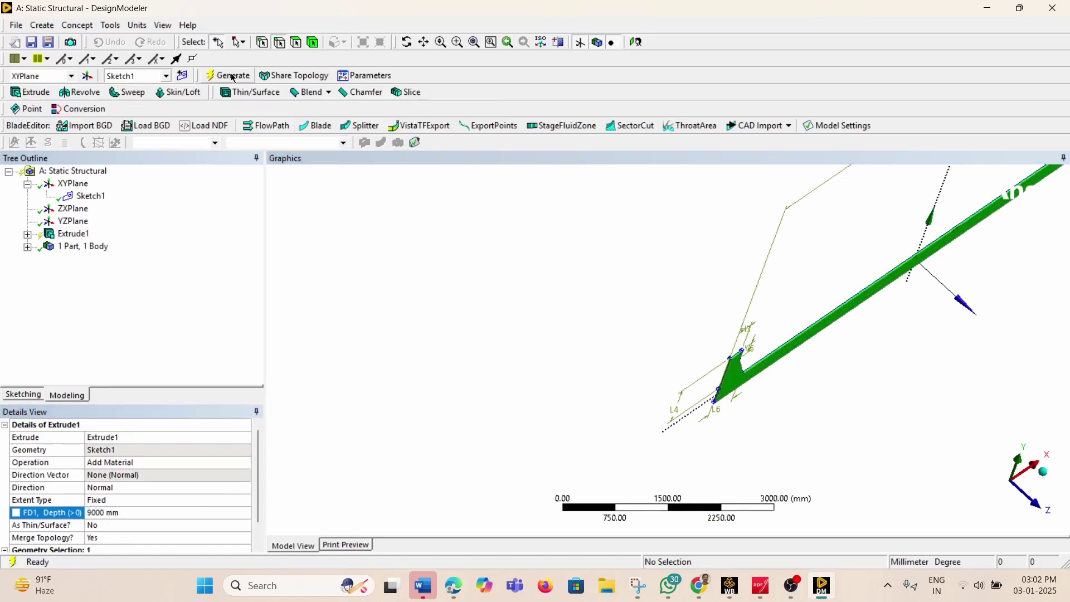
scroll(546, 293, down, 5)
mouse_move(456, 296)
middle_down()
mouse_move(819, 433)
mouse_move(747, 406)
mouse_move(810, 375)
middle_up()
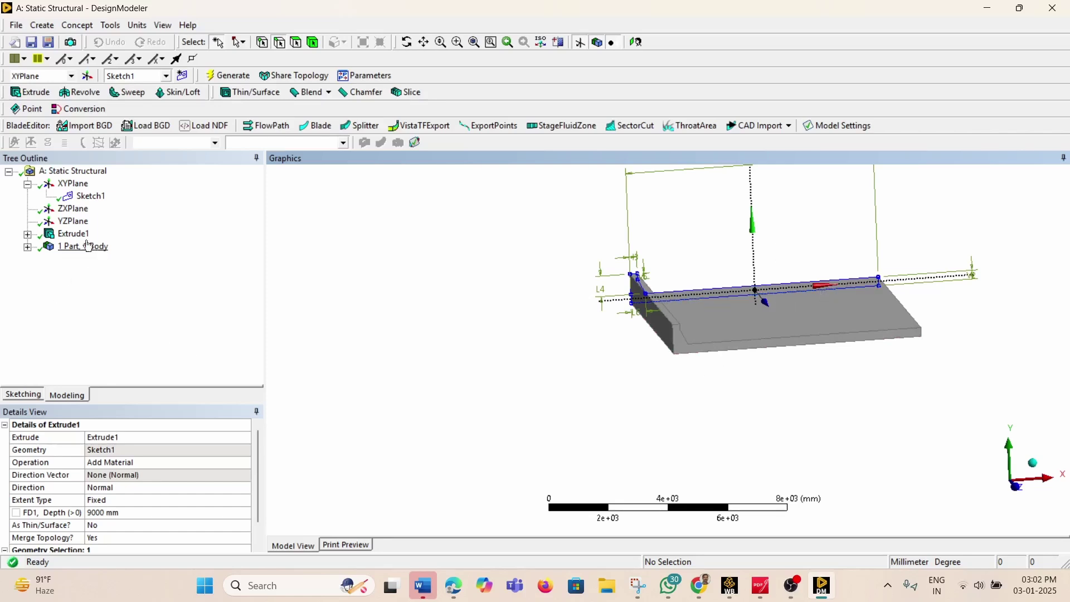
Reopen Sketch1, set the slab's overall width H1 to 4200 mm, and regenerate the extruded deck
click(97, 206)
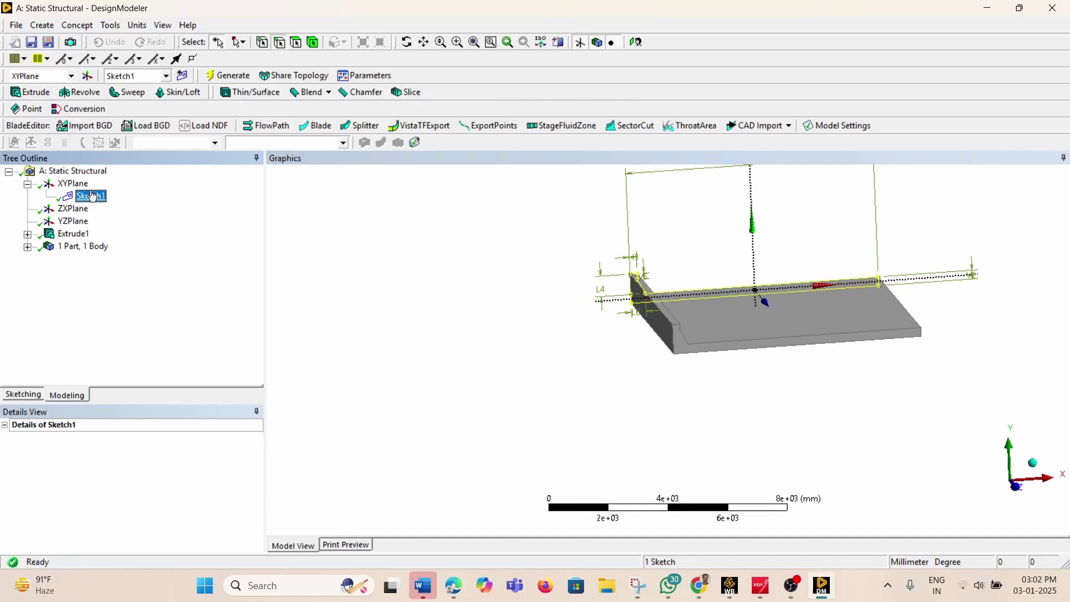
click(15, 395)
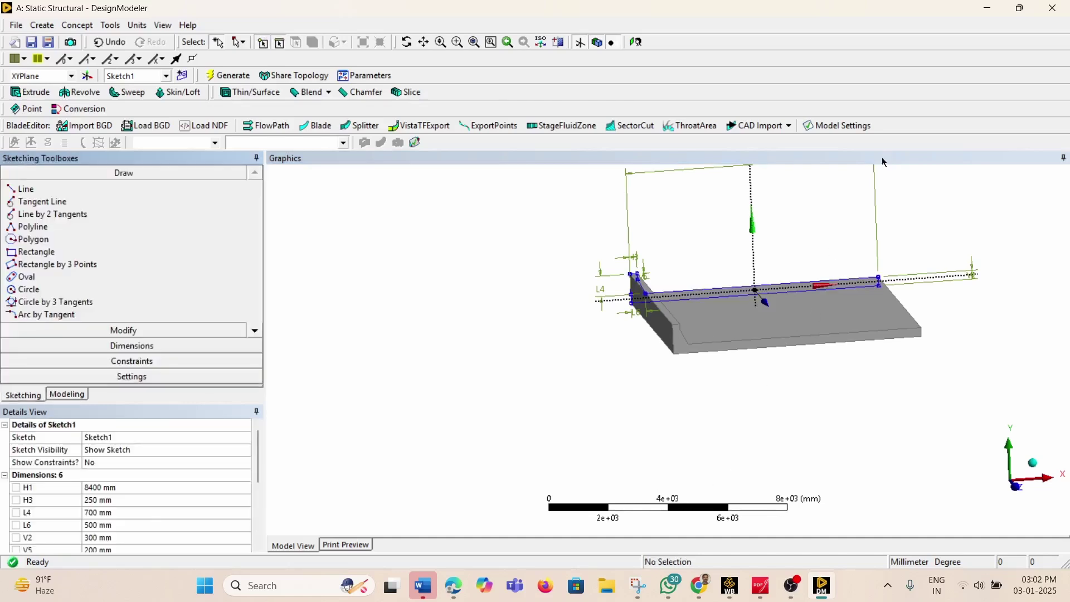
click(612, 44)
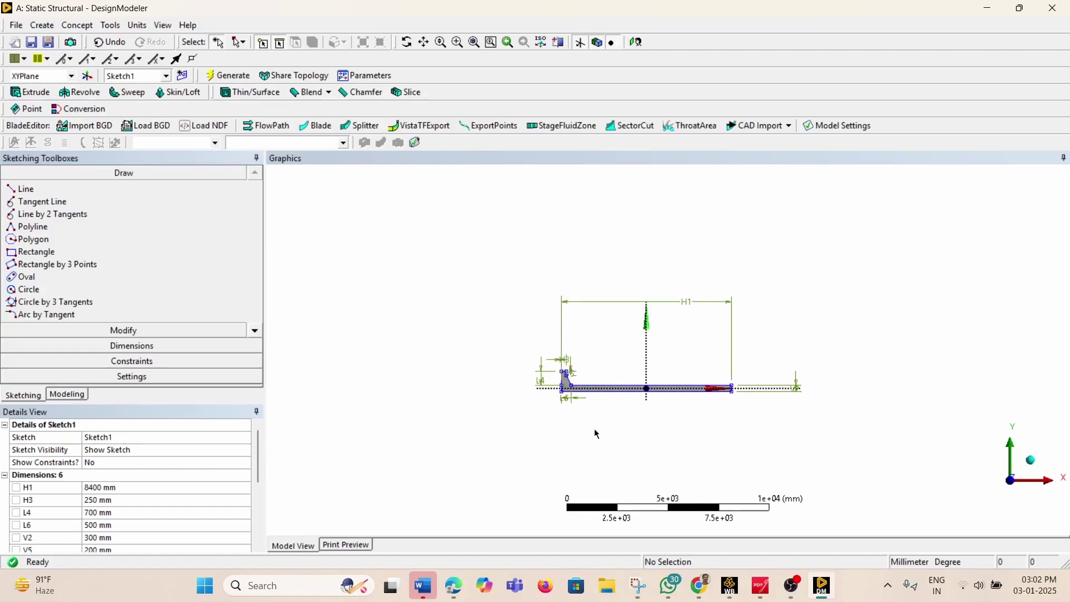
middle_drag(594, 429, 614, 459)
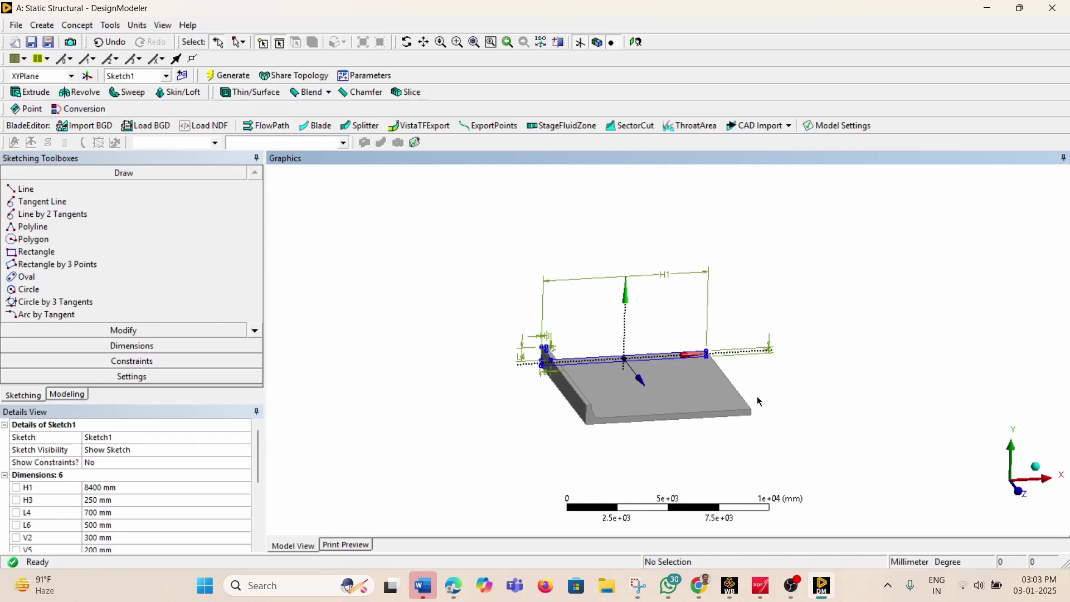
scroll(640, 432, up, 2)
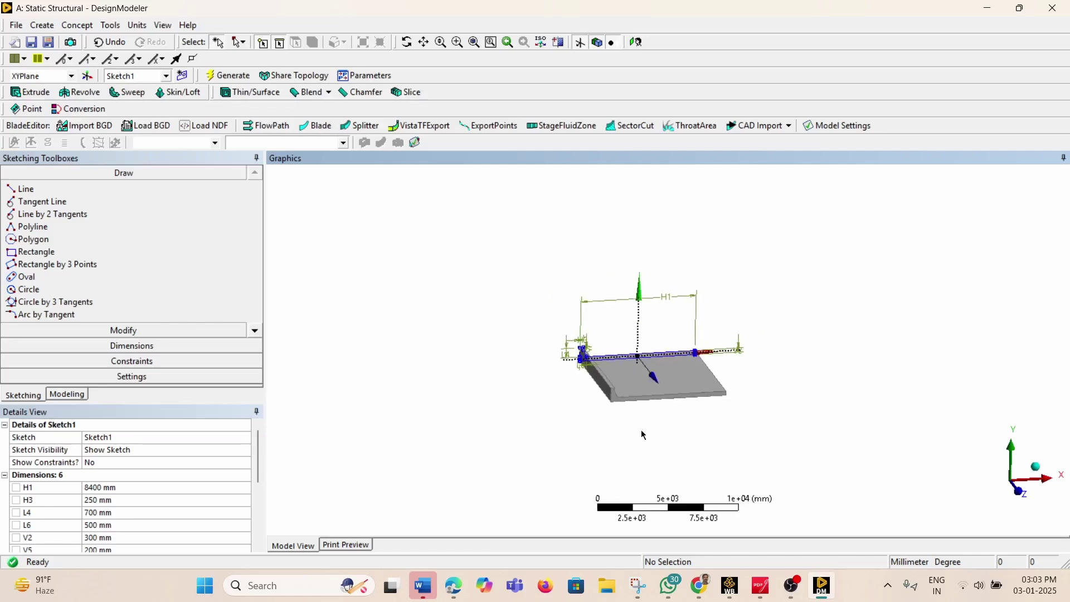
middle_drag(601, 439, 563, 435)
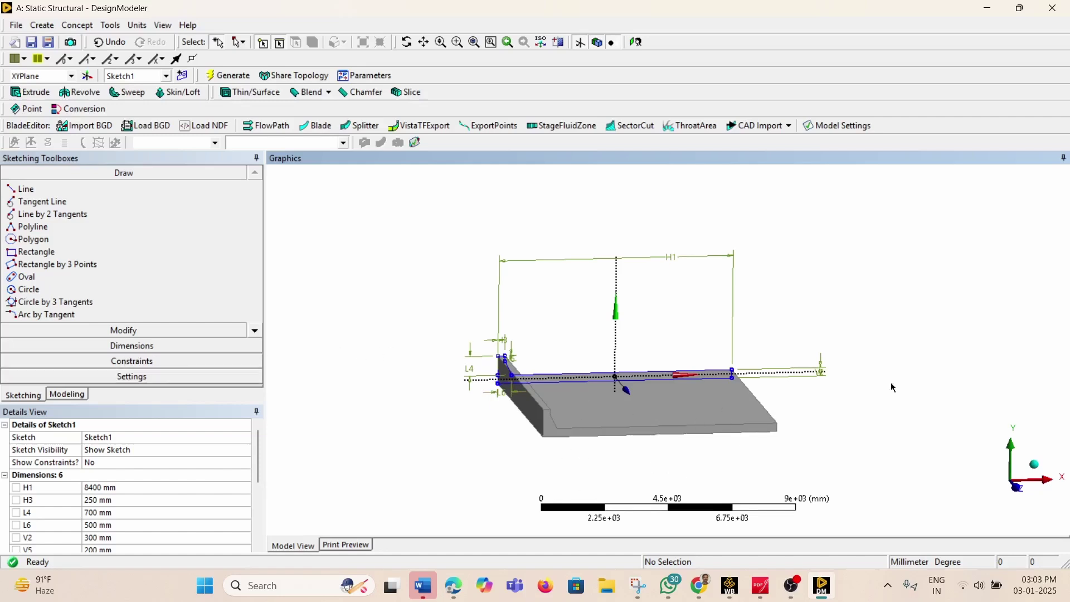
middle_drag(890, 382, 754, 427)
scroll(754, 427, up, 2)
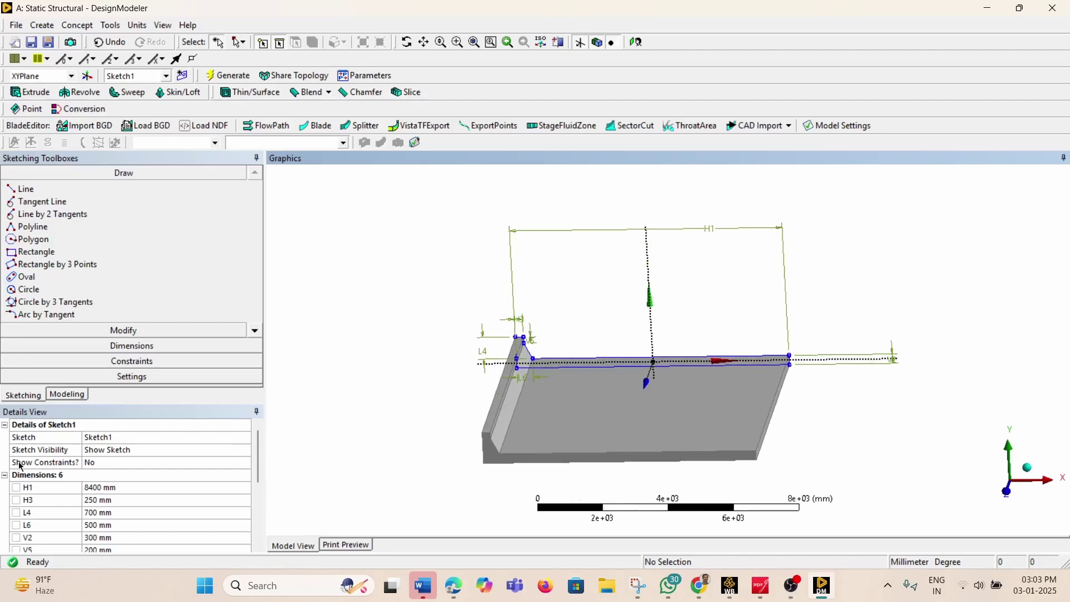
click(100, 484)
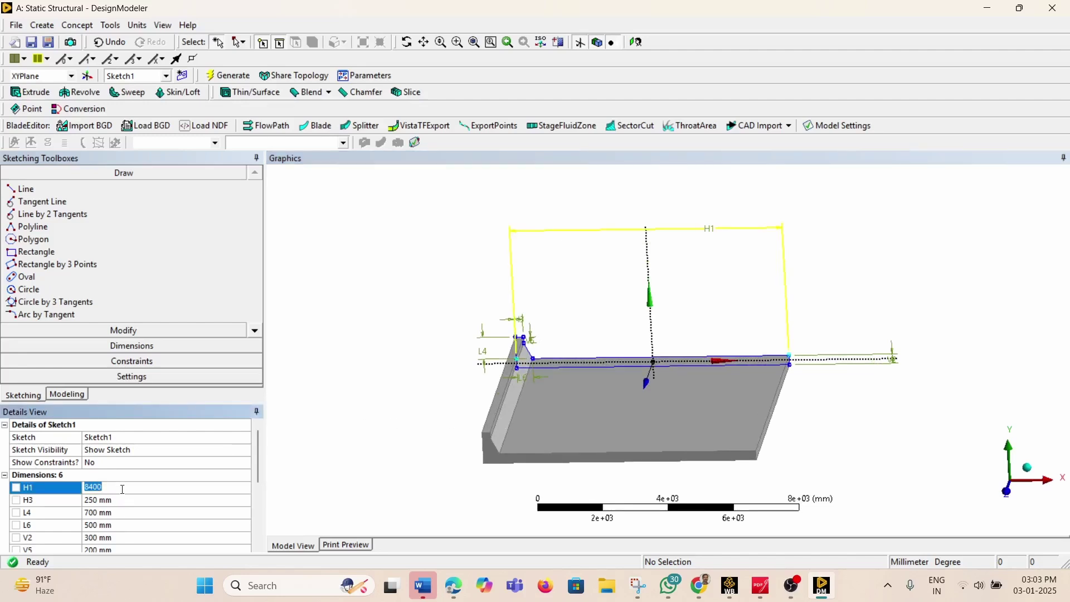
text(42)
key(Return)
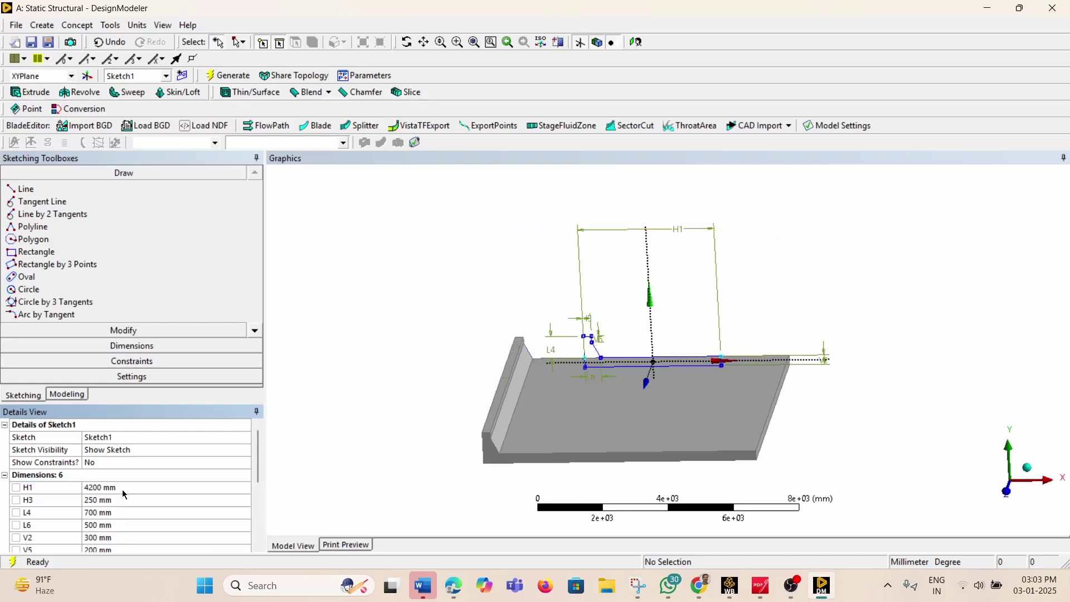
click(232, 76)
middle_drag(579, 369, 574, 377)
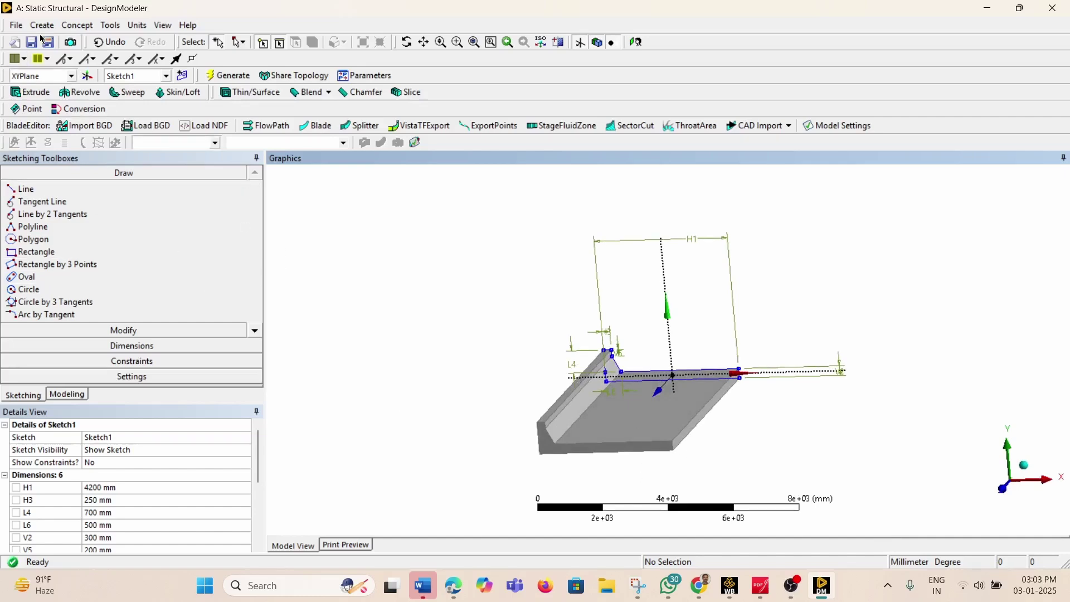
click(54, 27)
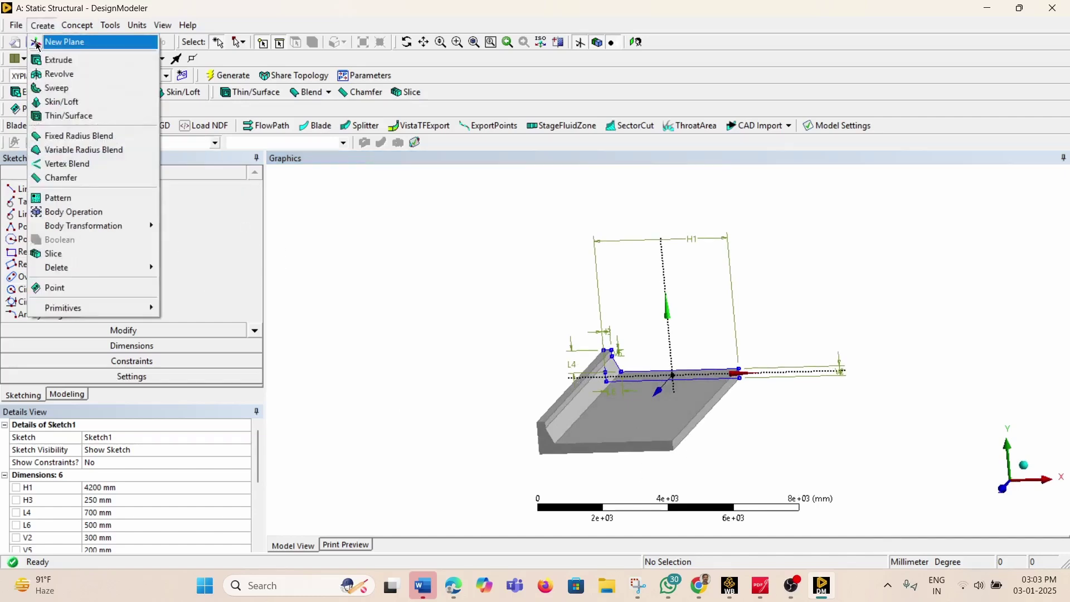
mouse_move(104, 231)
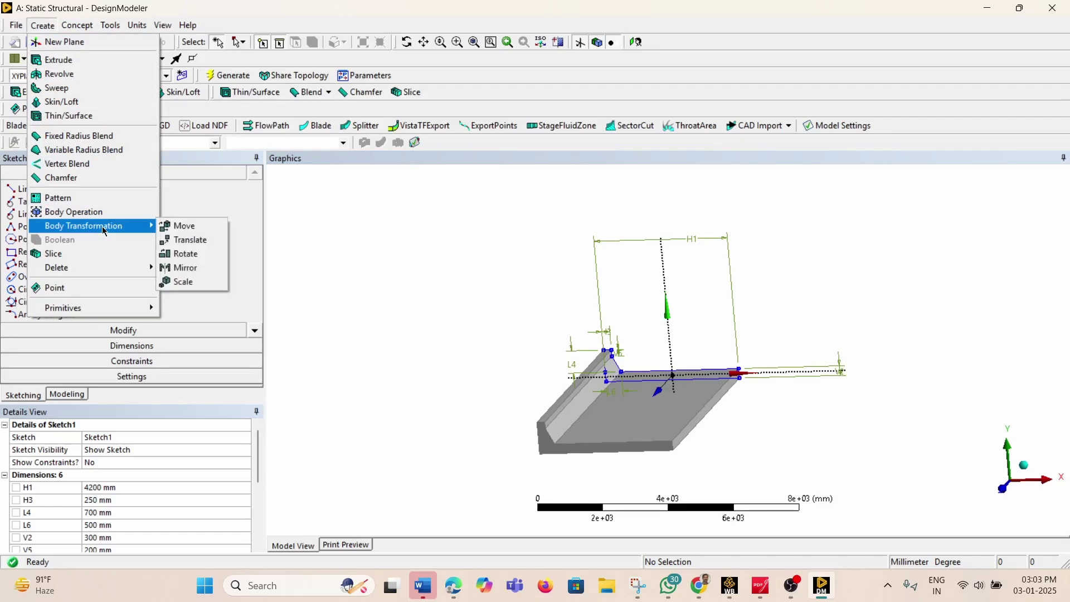
click(186, 269)
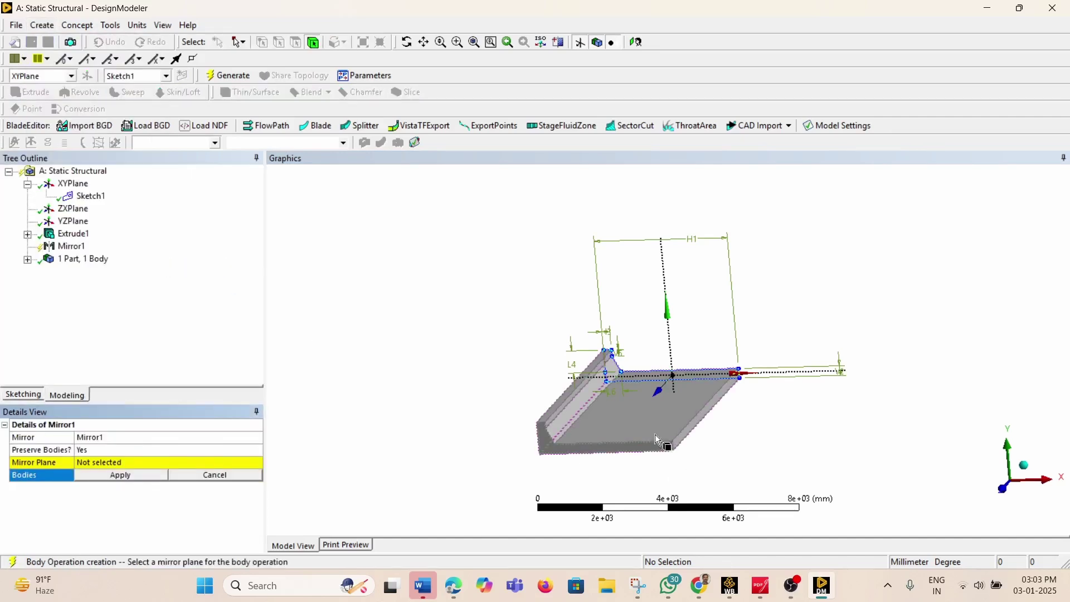
click(668, 442)
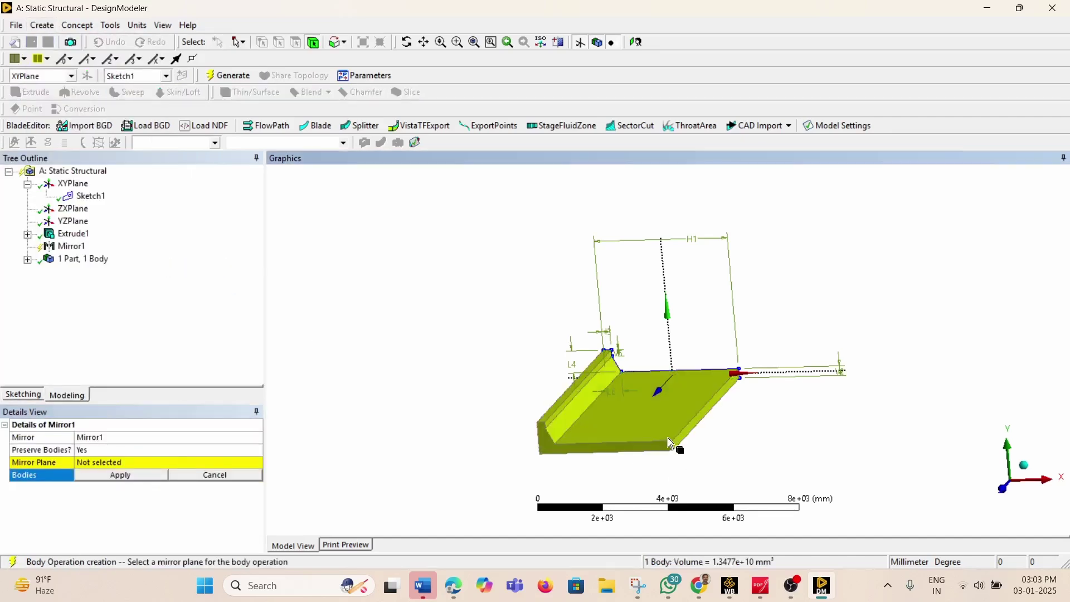
click(119, 478)
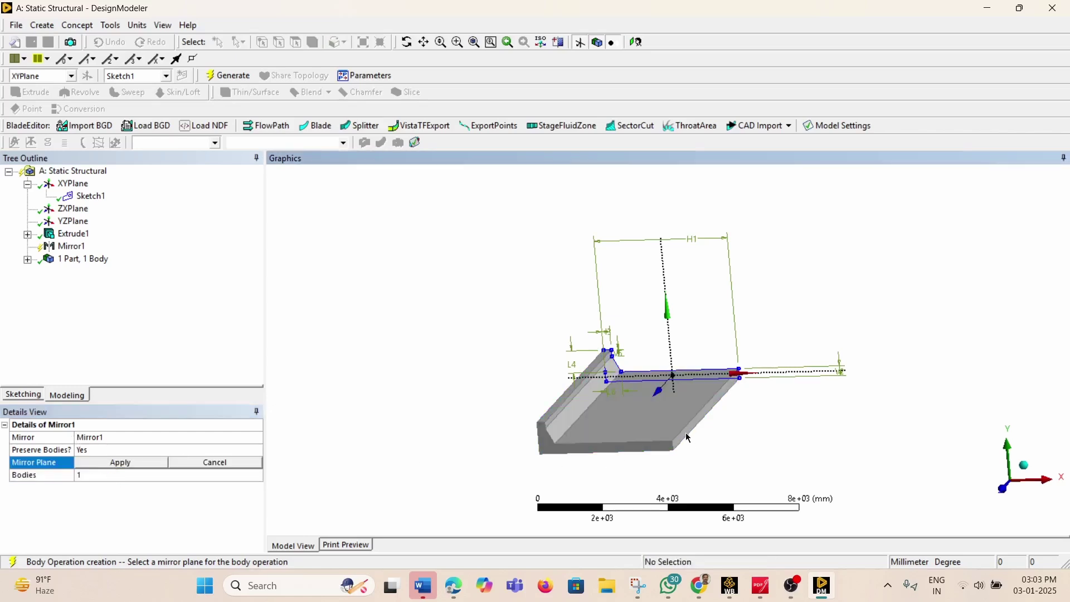
click(212, 463)
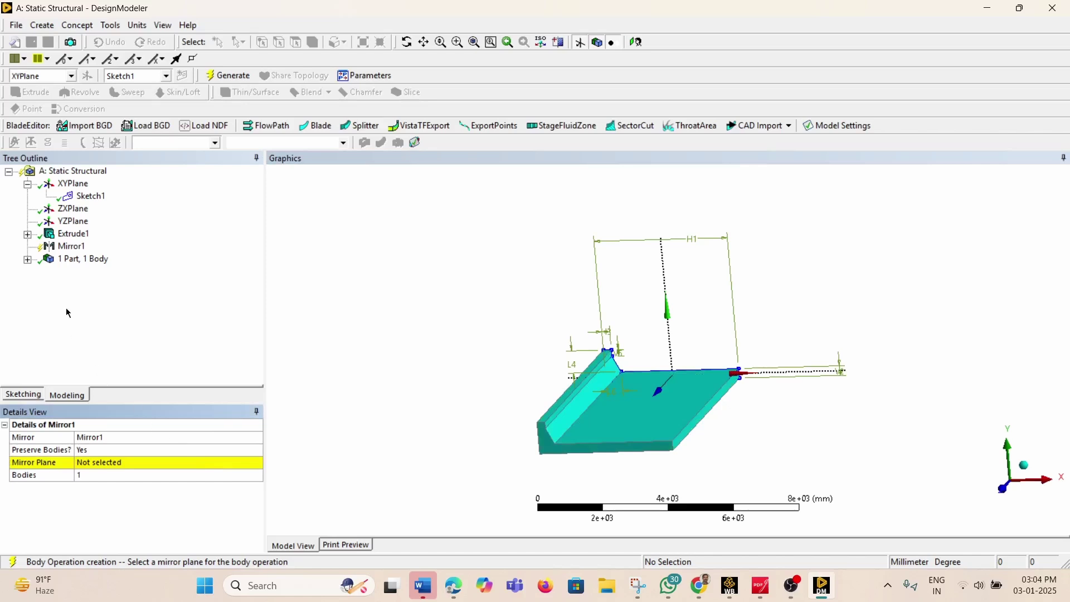
right_click(71, 245)
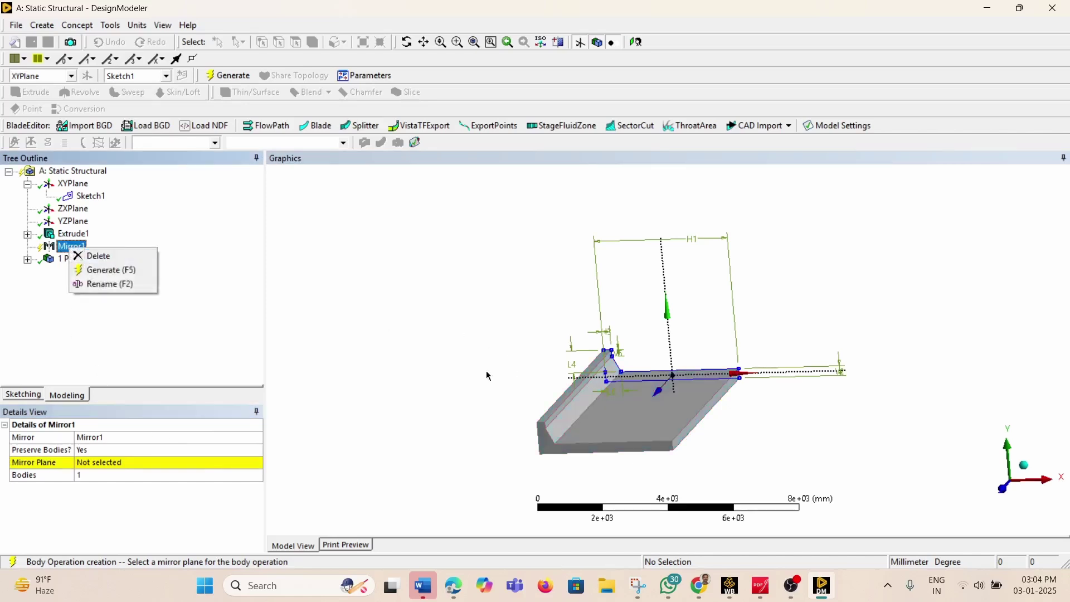
click(106, 256)
click(501, 342)
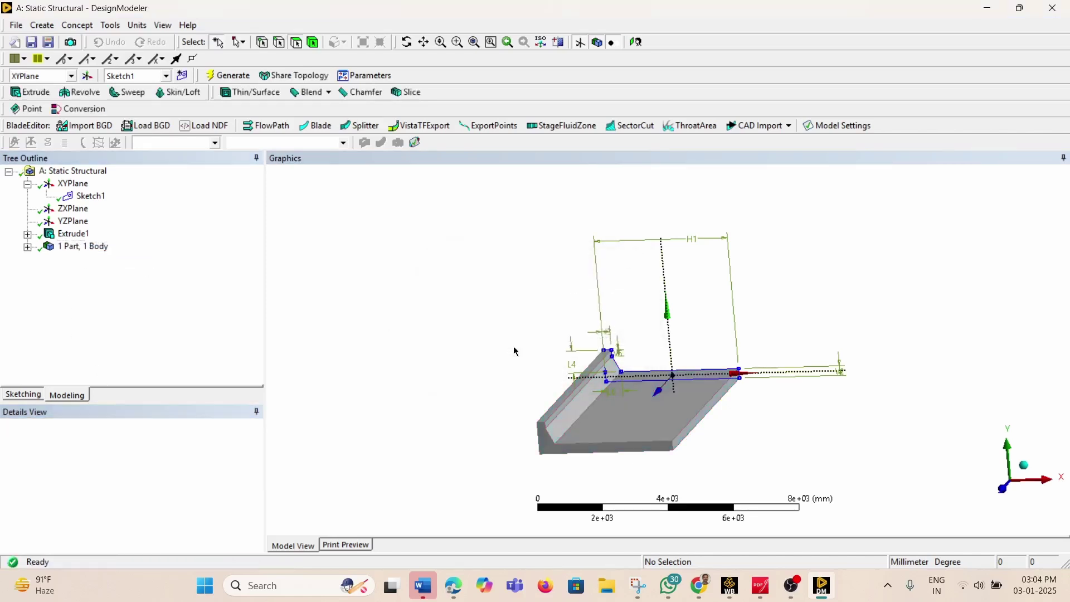
Create a plane from the half deck's longitudinal side face opposite the parapet and generate it
click(697, 421)
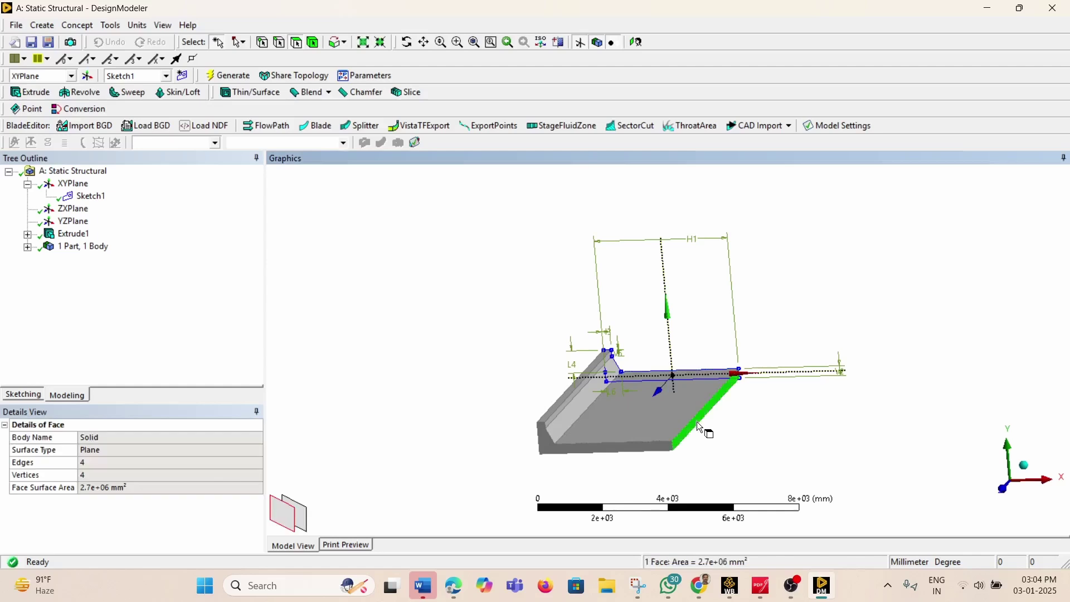
click(87, 78)
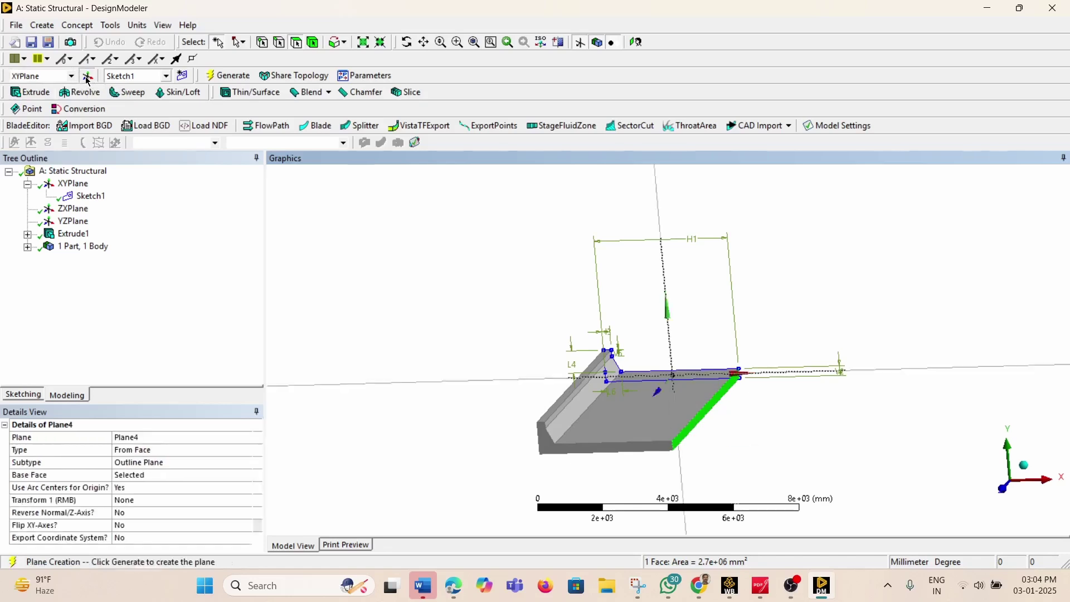
click(228, 75)
Mirror the half-deck body about the new centreline plane with Preserve Bodies set to Yes, and generate the mirror
click(71, 248)
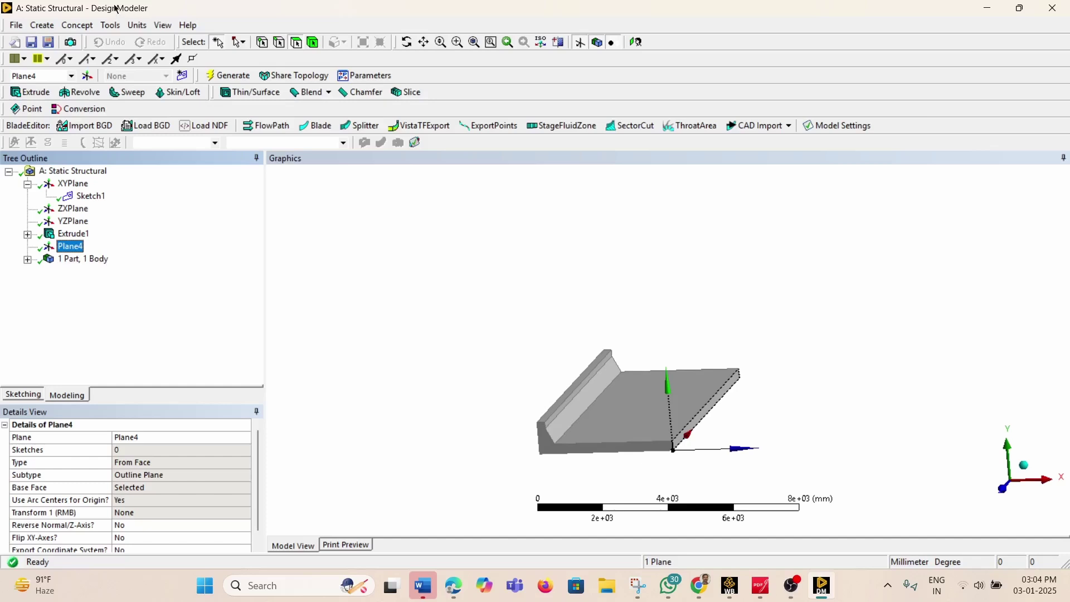
click(42, 25)
mouse_move(90, 228)
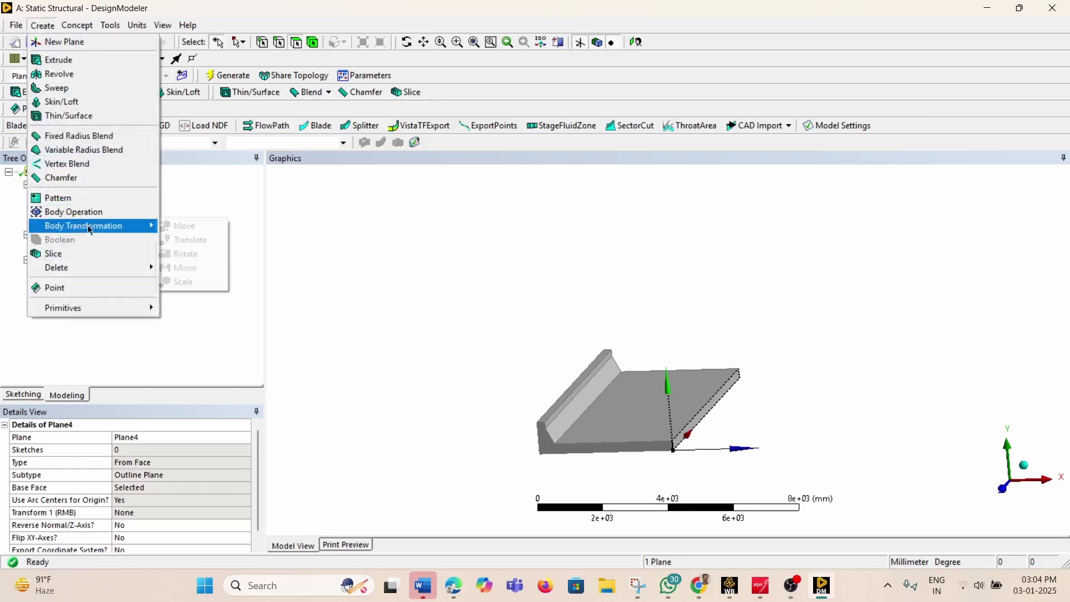
click(186, 269)
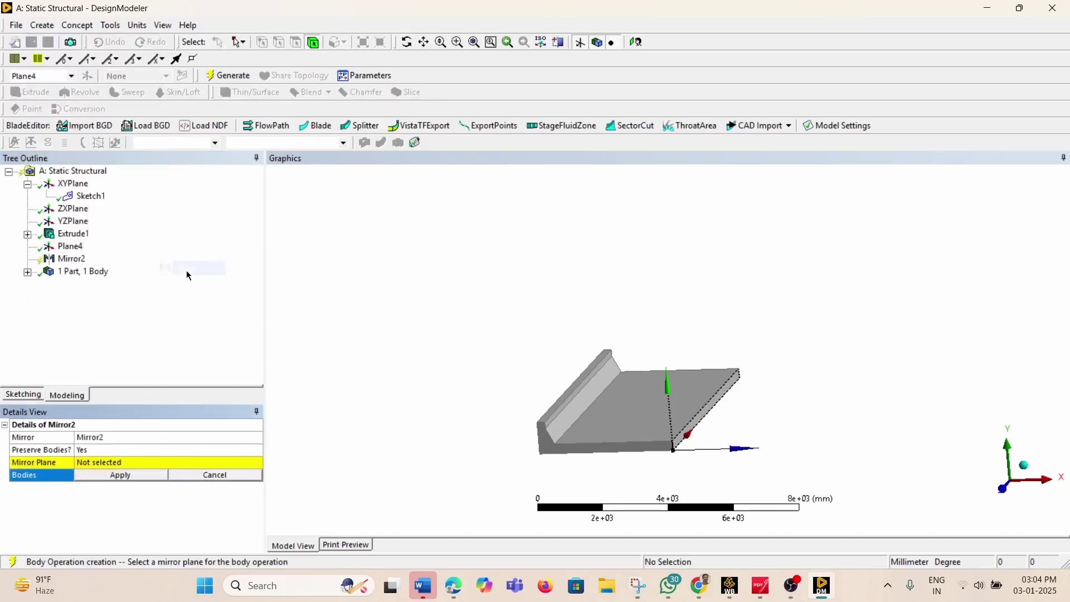
click(646, 444)
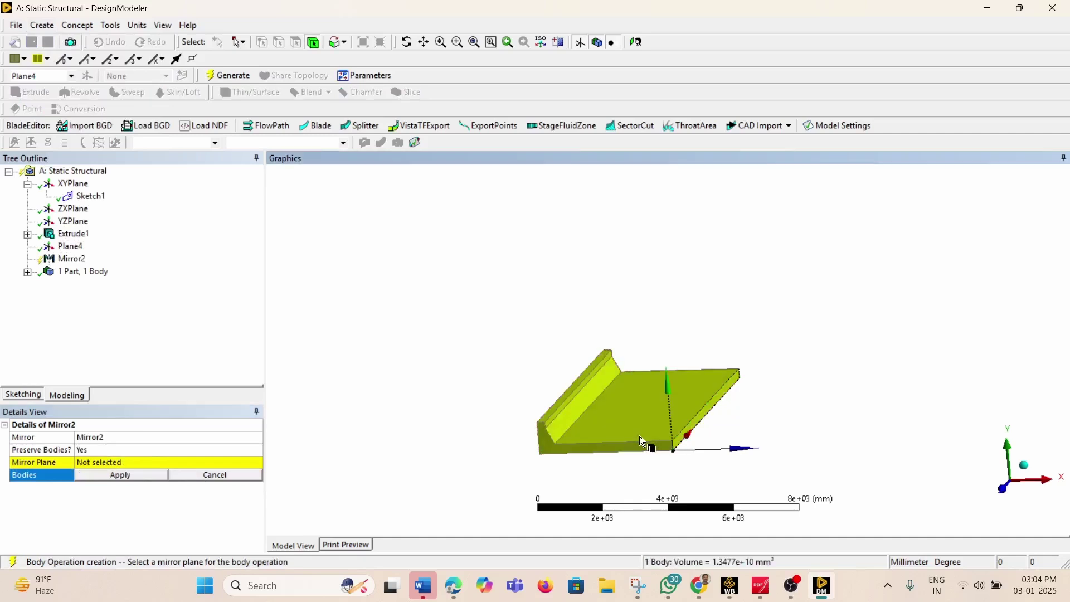
click(112, 475)
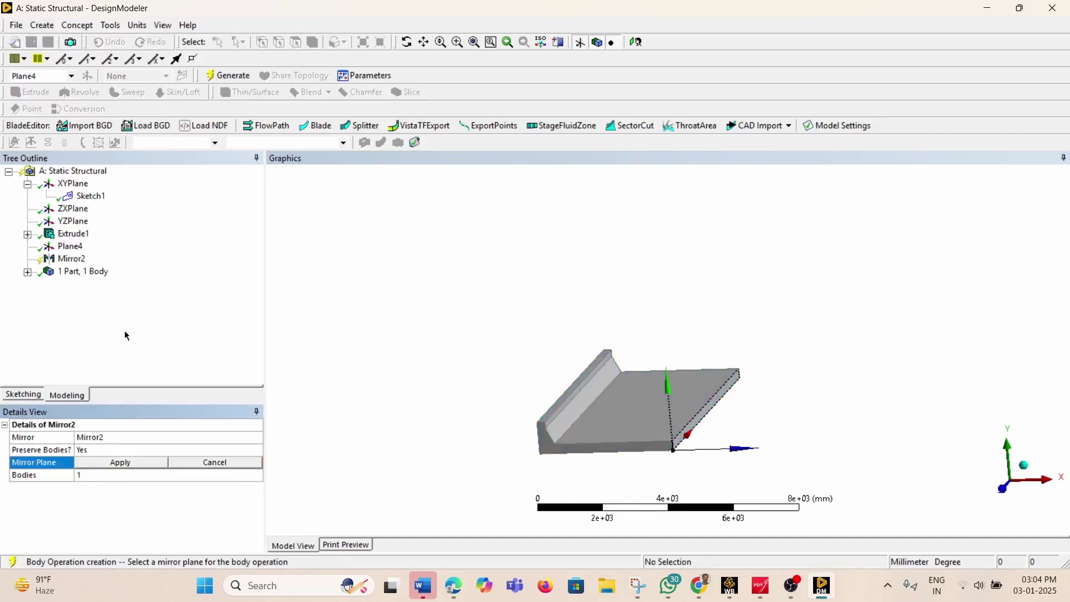
click(71, 247)
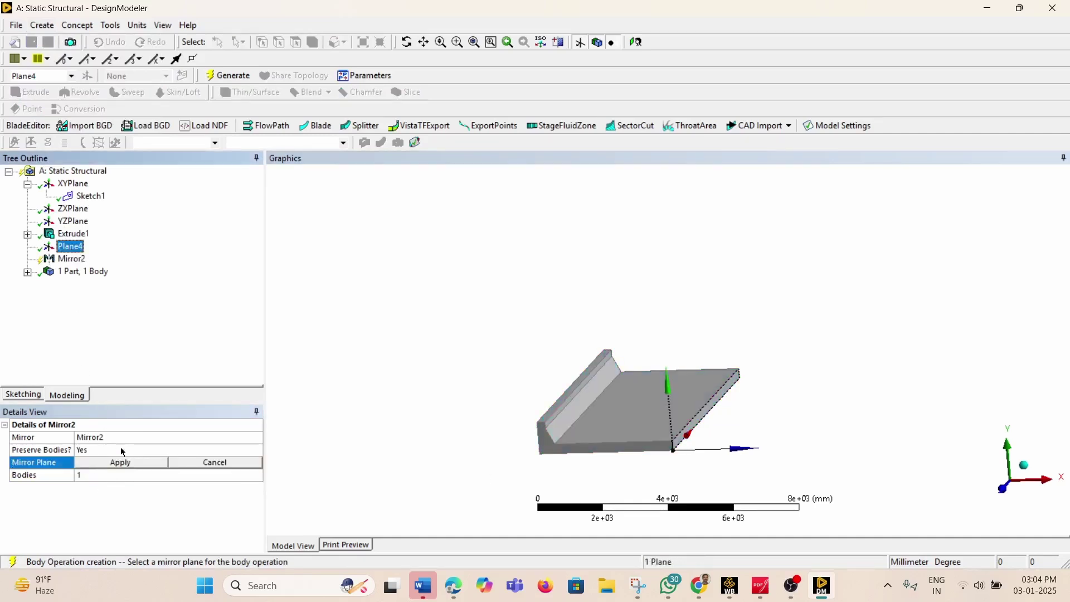
click(129, 466)
click(229, 75)
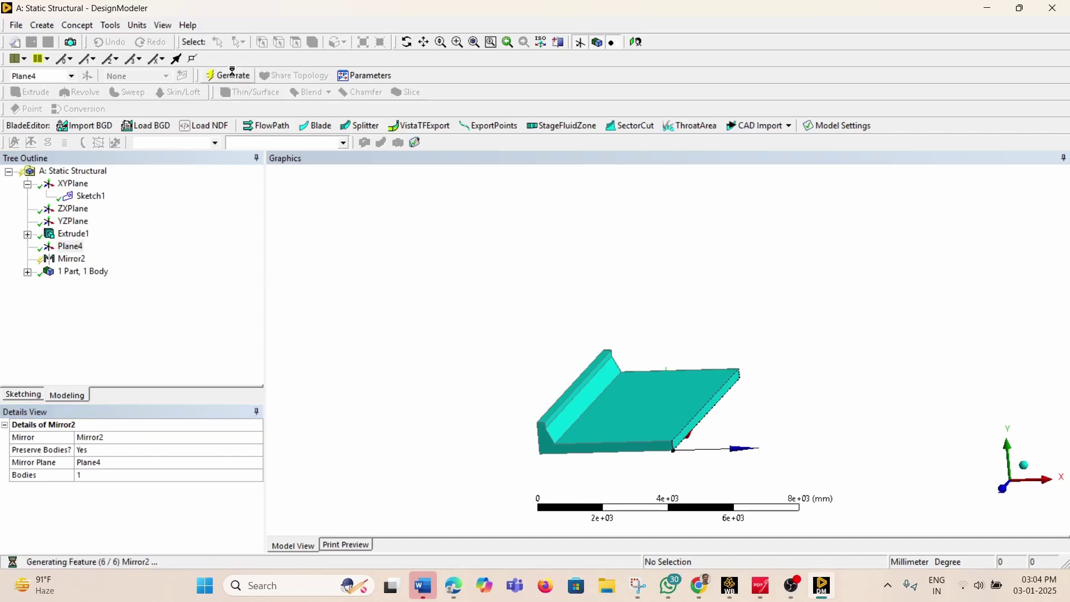
Inspect the mirrored deck from several angles, and switch to PDFgear to check the girder spacing and dimensions in Figs. 7 and 8
middle_drag(825, 401, 845, 478)
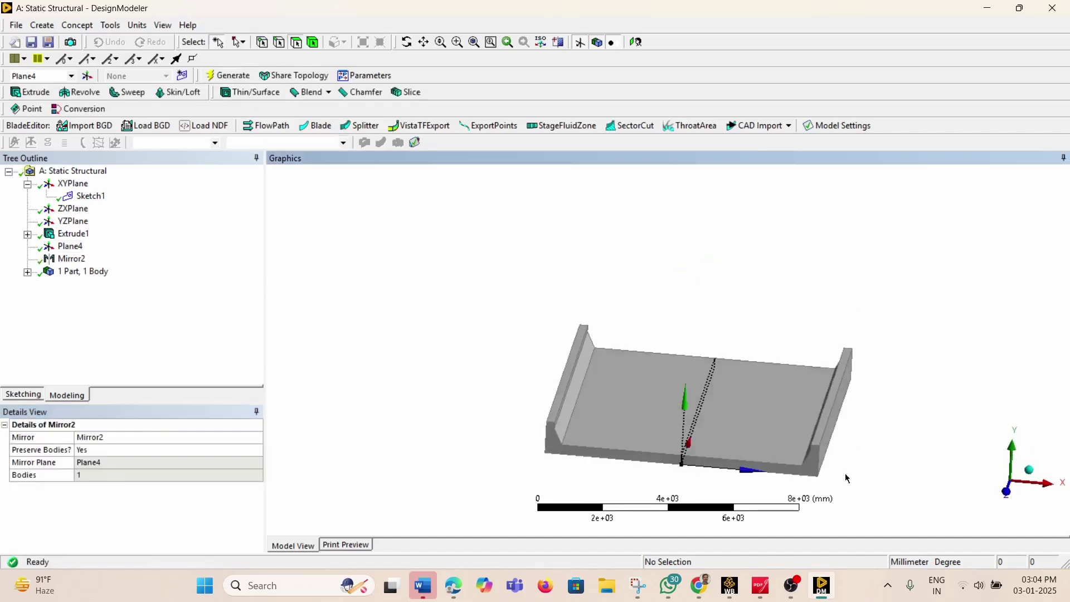
middle_drag(747, 463, 805, 401)
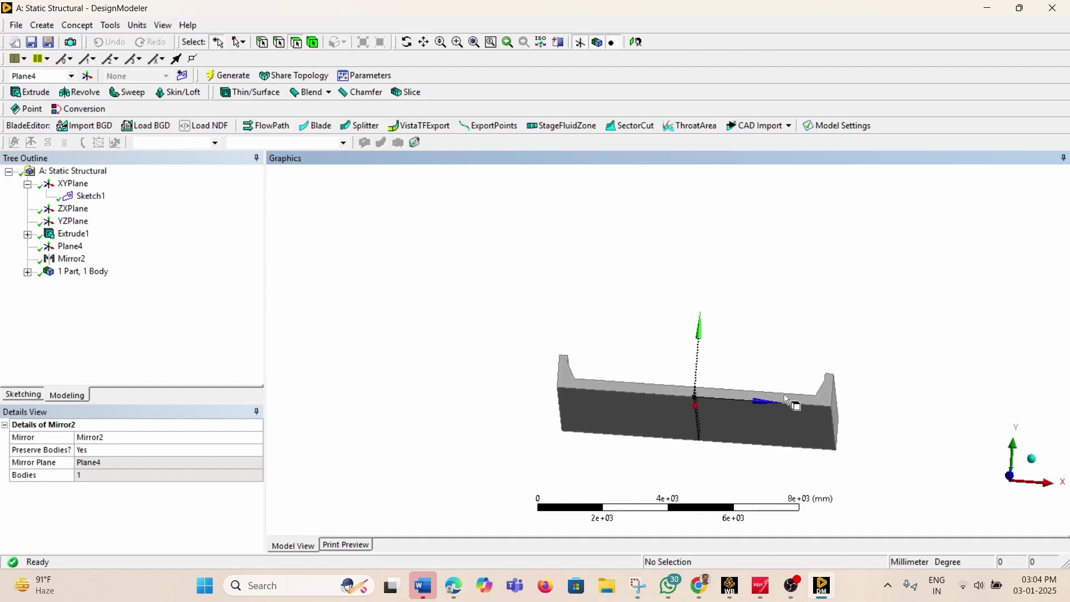
middle_drag(611, 426, 611, 463)
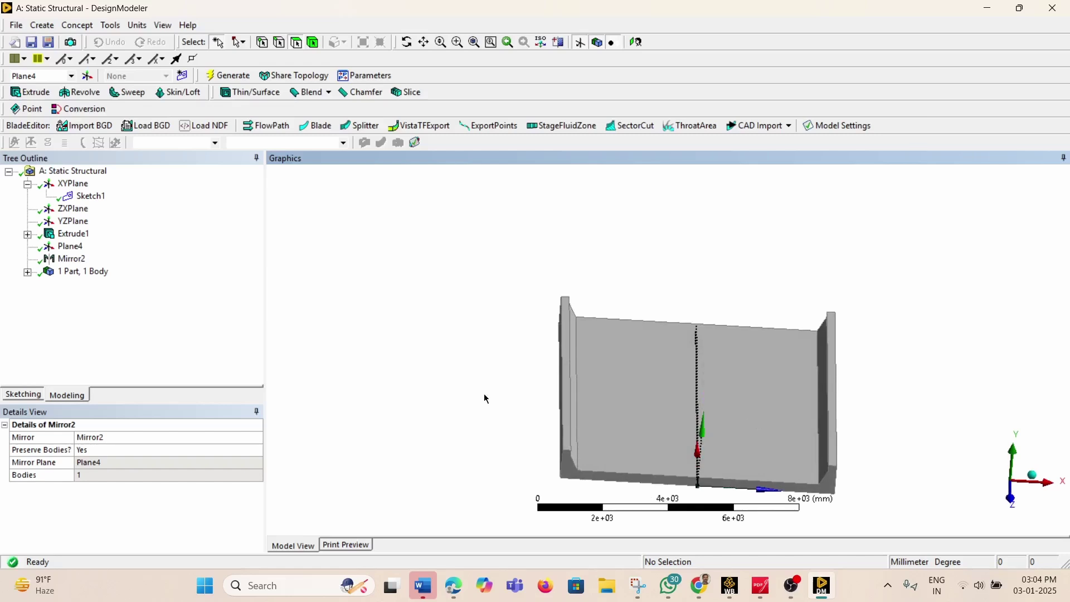
middle_drag(770, 368, 751, 326)
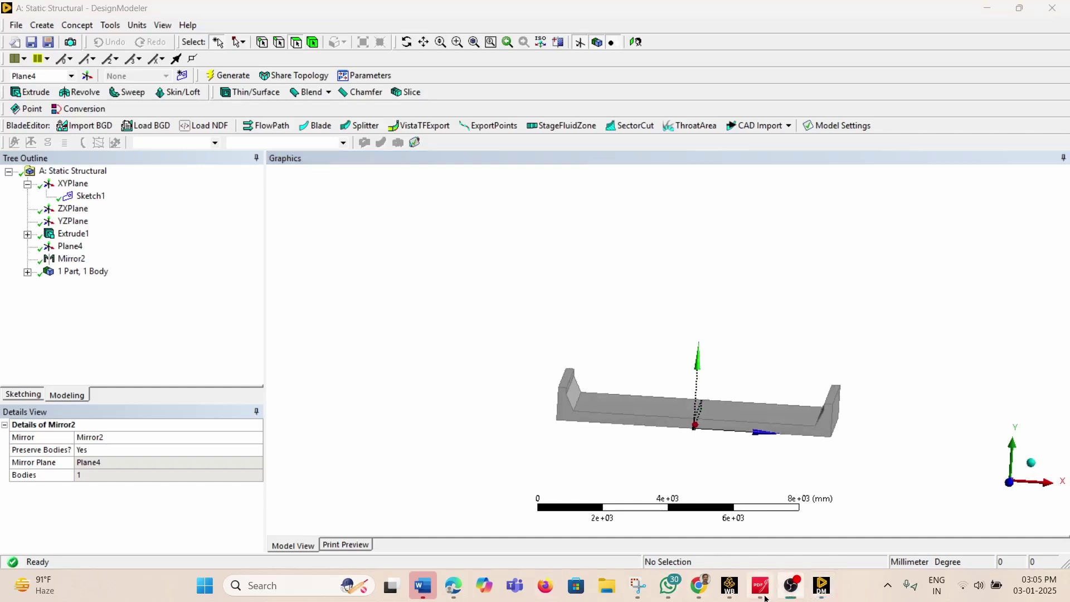
click(763, 588)
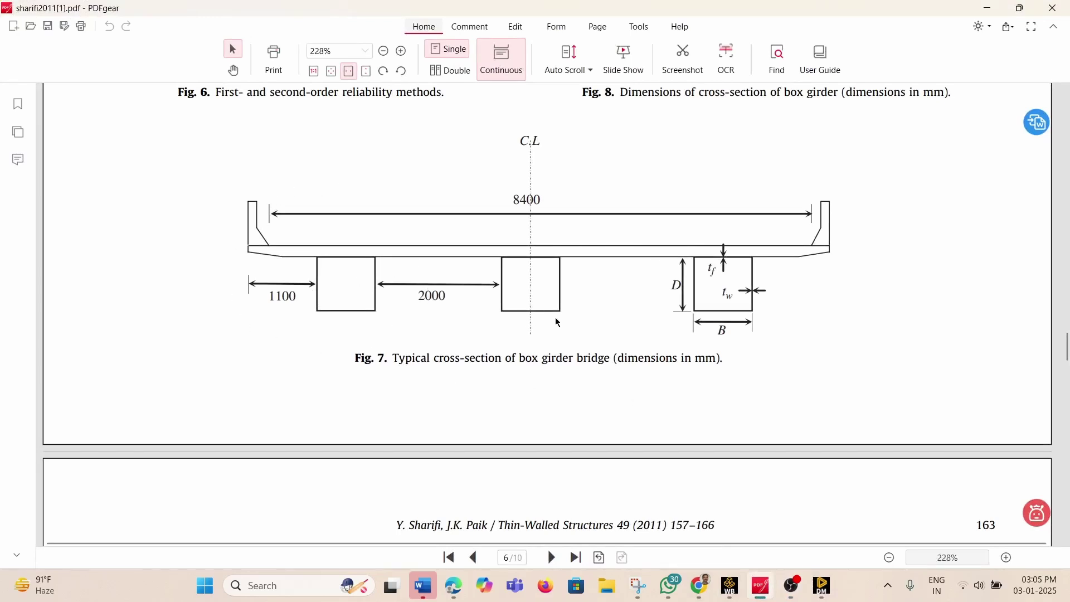
scroll(613, 289, up, 5)
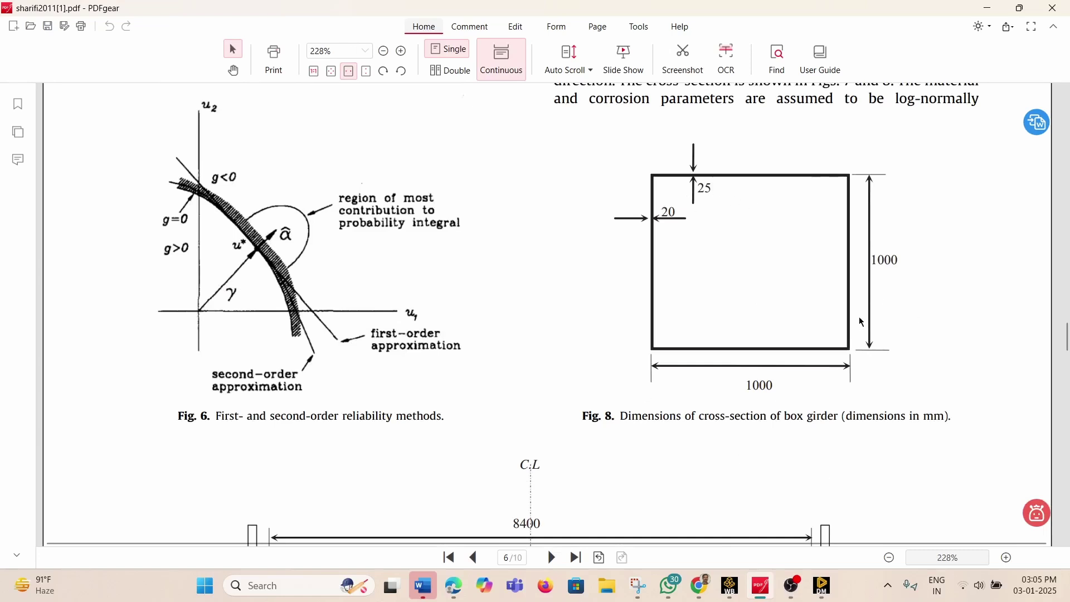
click(988, 9)
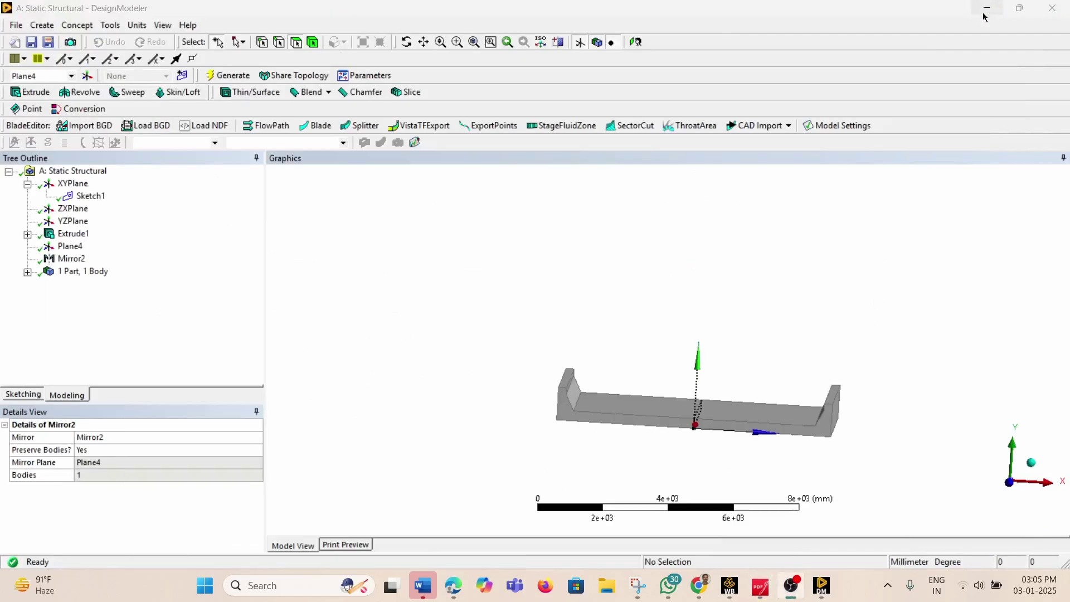
Start a new sketch on the deck's front cross-section face and view it face-on
click(594, 419)
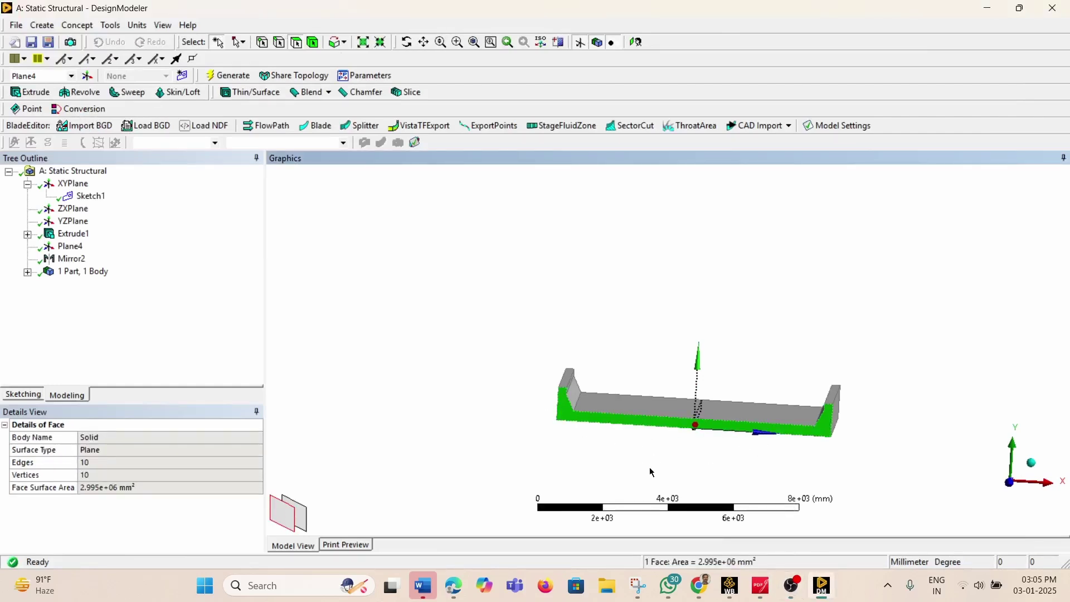
middle_drag(651, 472, 641, 477)
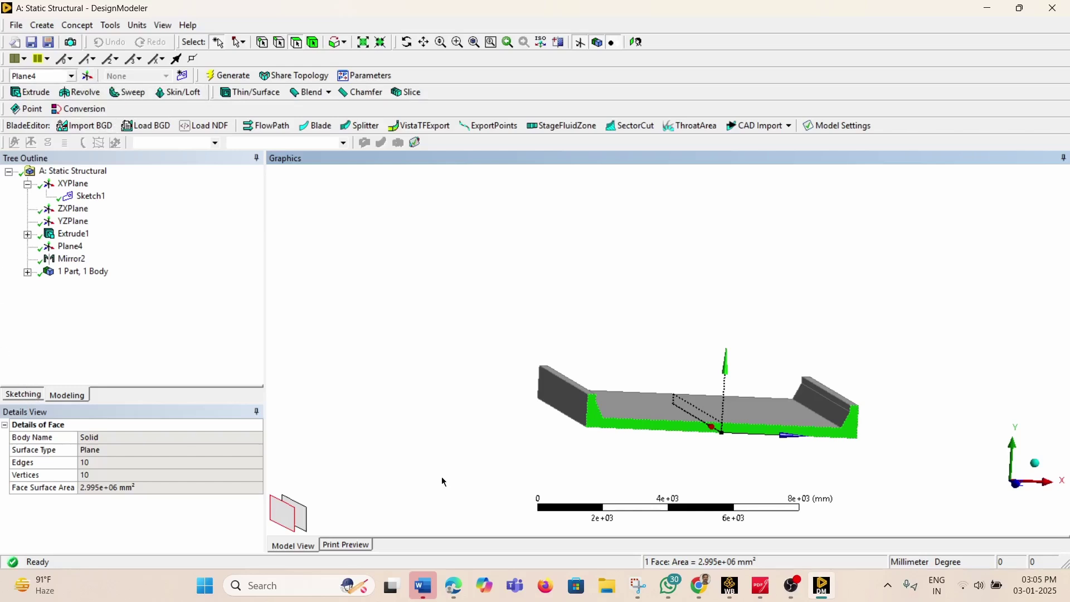
click(23, 394)
click(635, 44)
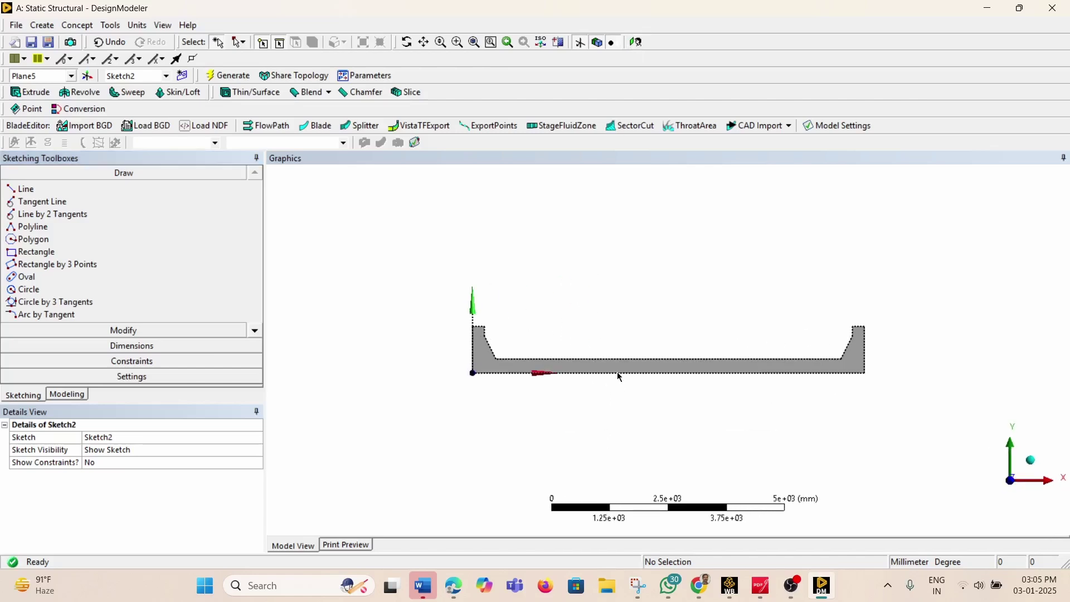
Sketch two girder rectangles hanging from the slab's underside, one near the left parapet and one near mid-width
click(34, 252)
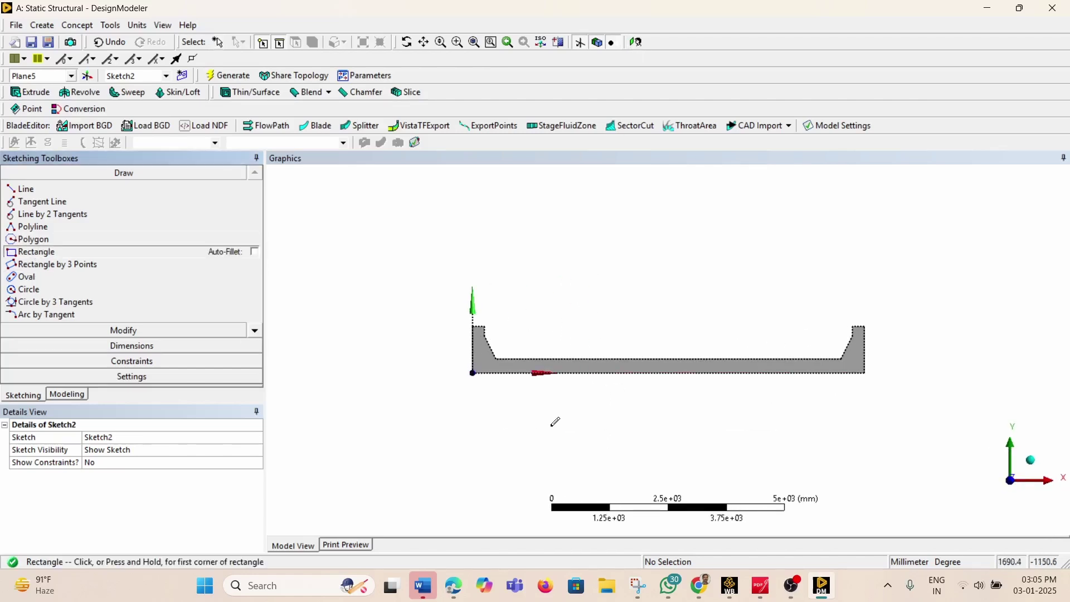
click(495, 373)
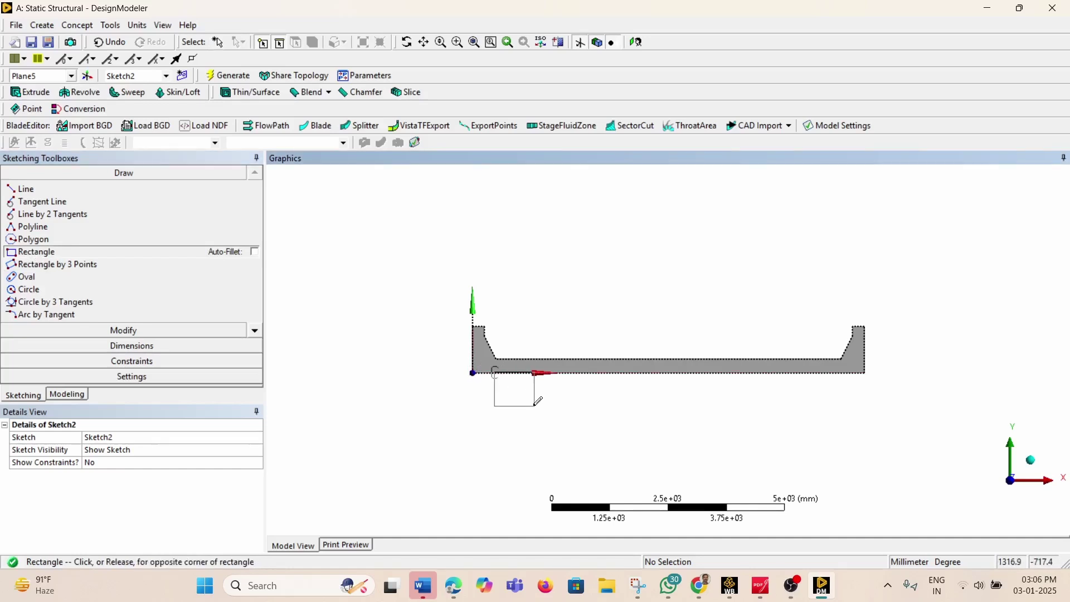
click(542, 409)
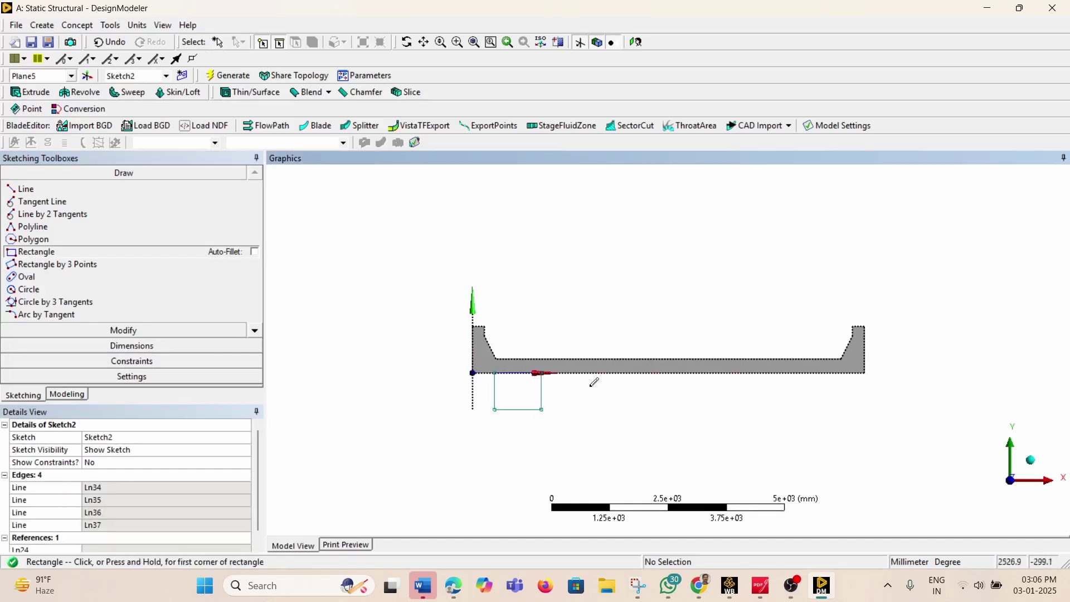
click(641, 373)
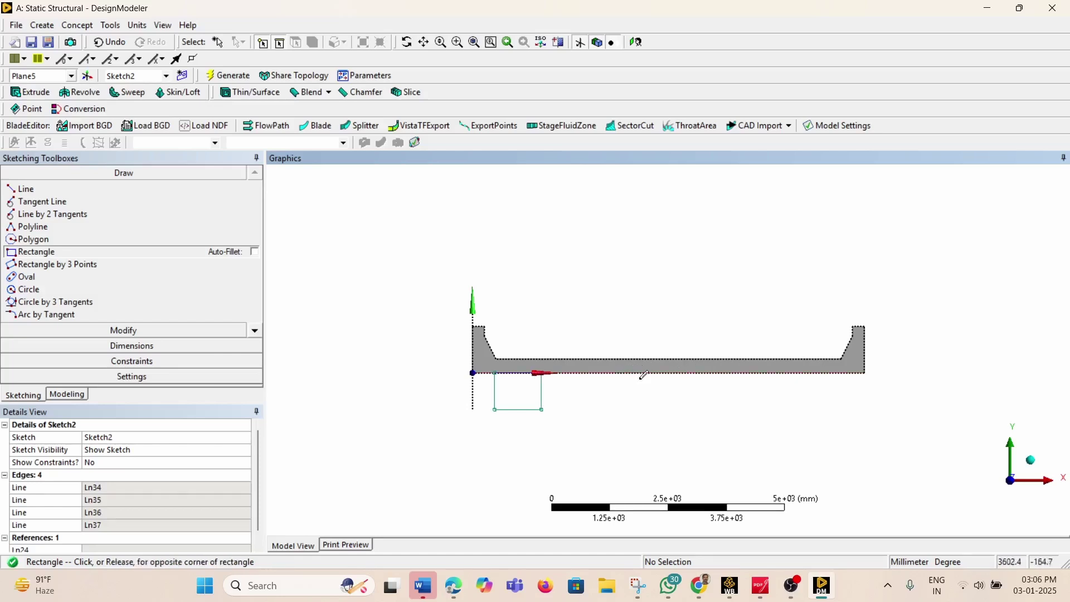
click(658, 415)
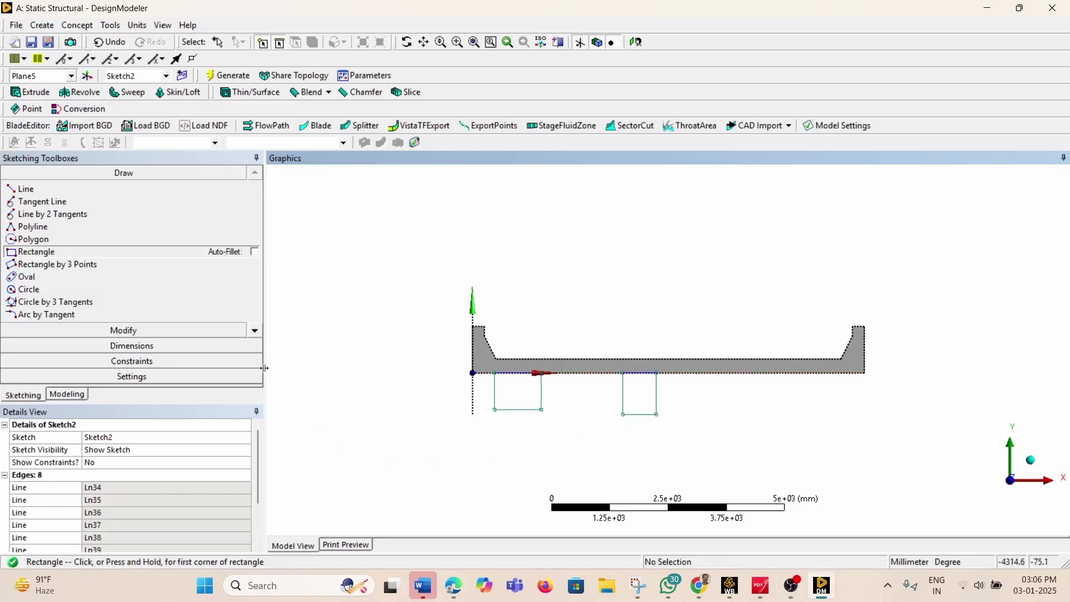
Apply an Equal Length constraint between the side and bottom edges of the girder rectangle nearest the sketch origin
click(140, 361)
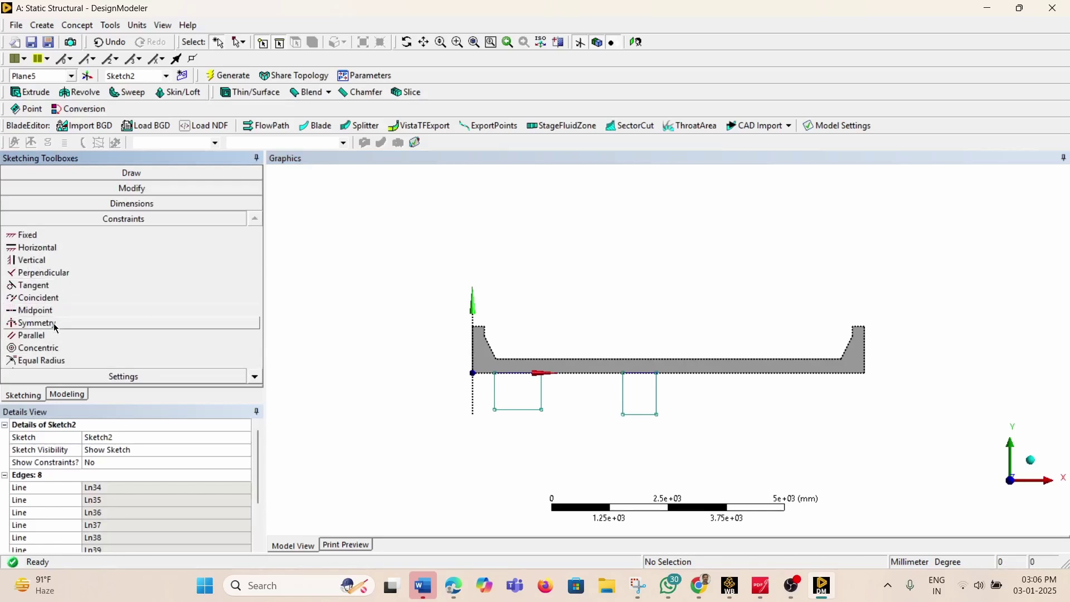
click(255, 377)
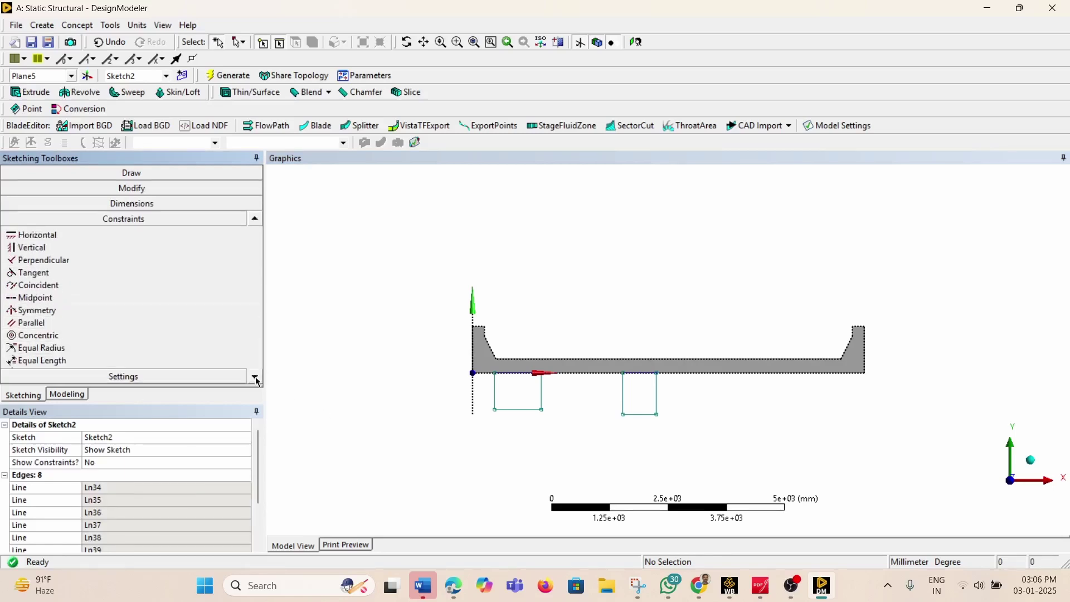
click(256, 378)
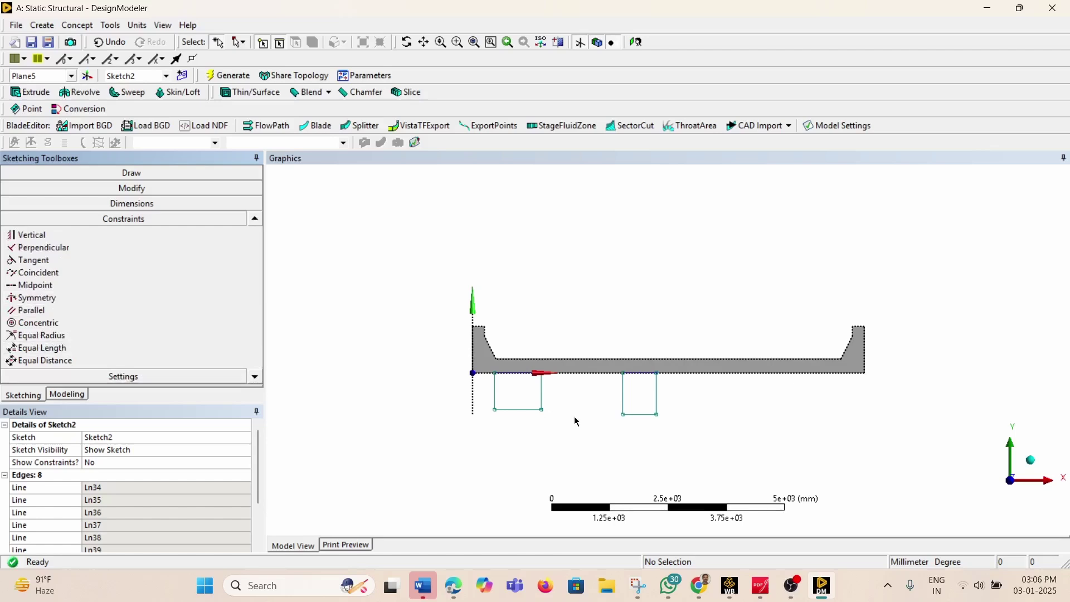
click(45, 349)
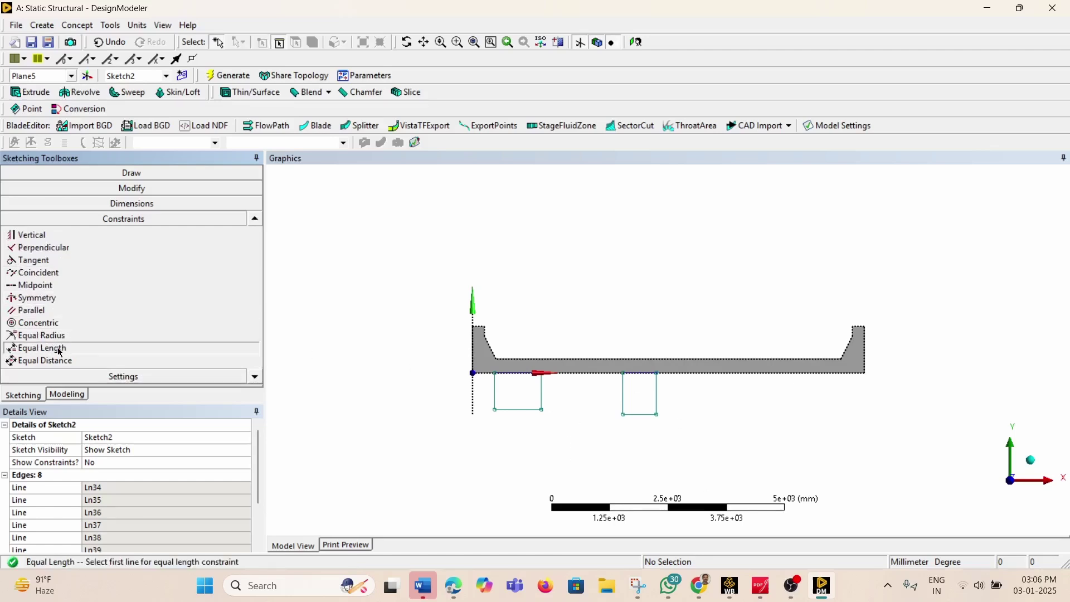
click(497, 397)
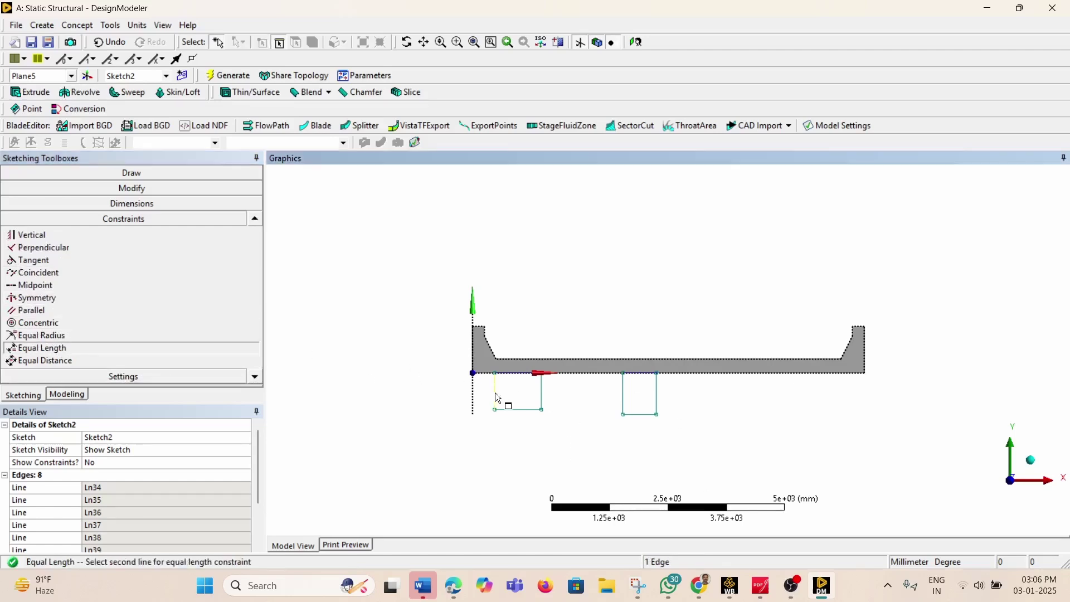
click(517, 410)
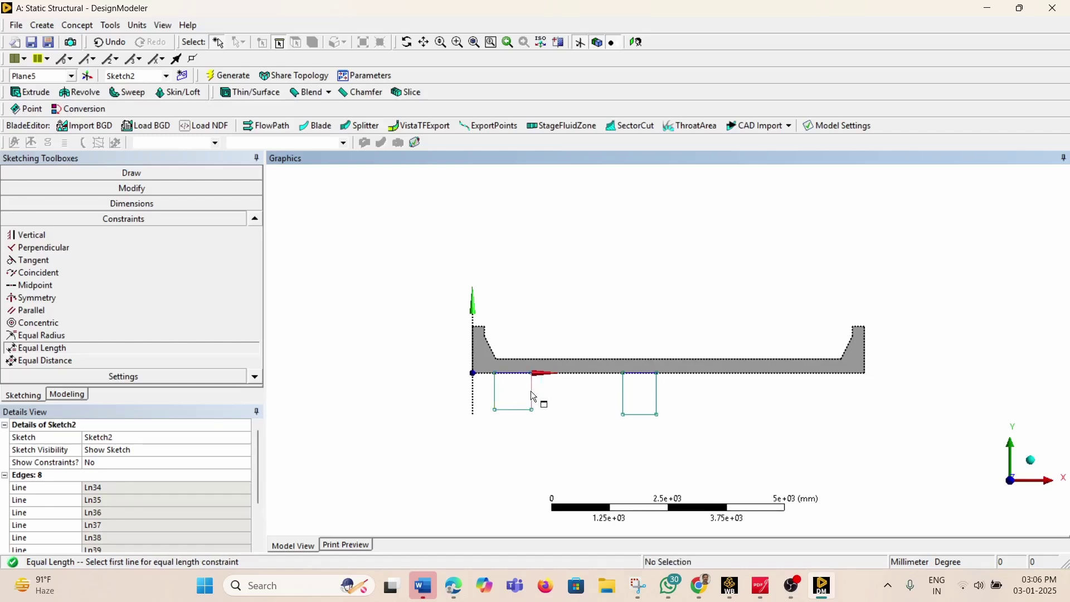
Make the mid-width girder rectangle equal in height to the first one, and constrain its side and bottom edges to equal length
click(531, 390)
click(623, 396)
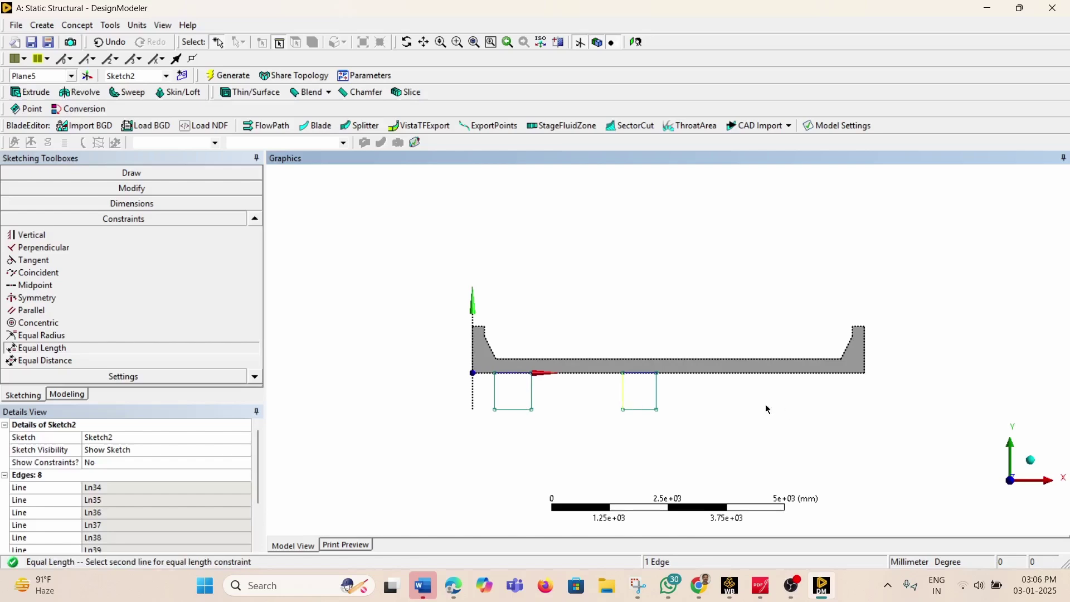
click(633, 407)
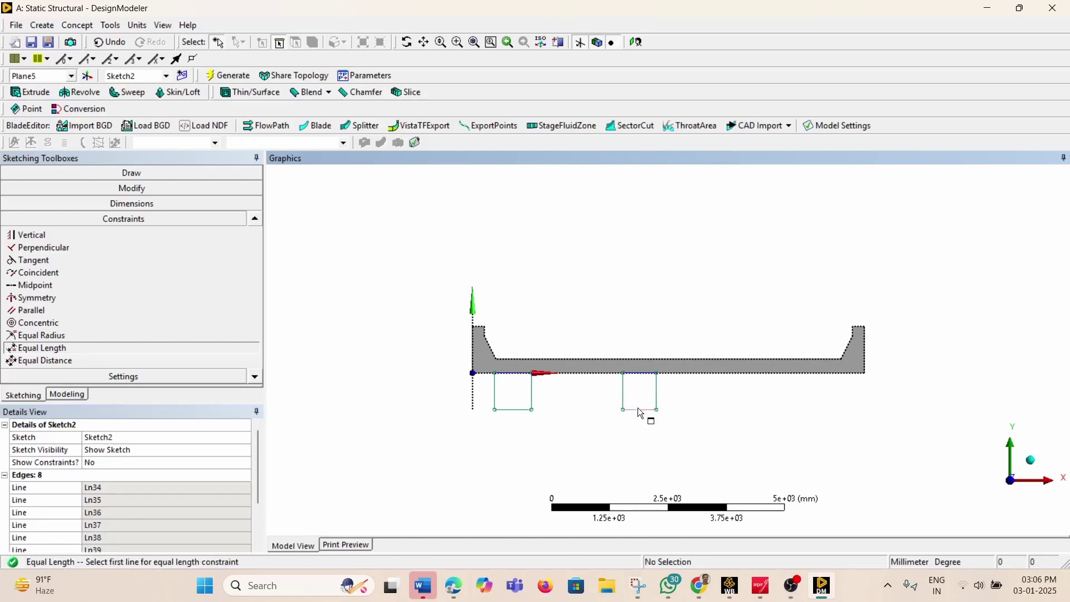
click(640, 411)
click(630, 409)
Dimension the height of the girder rectangle nearest the origin and set it to 1000 mm
click(133, 204)
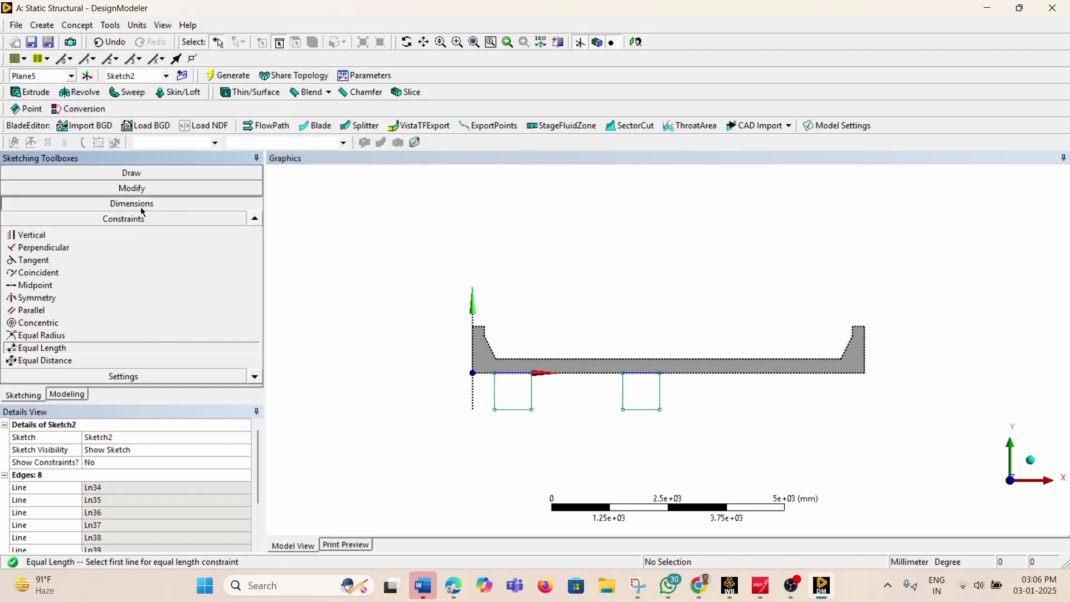
click(496, 395)
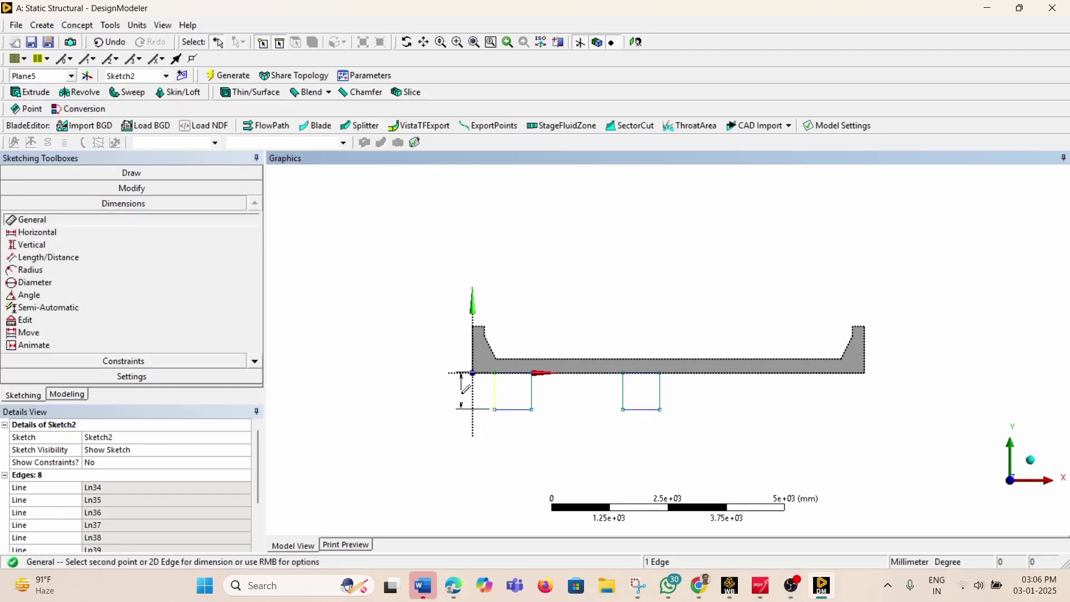
click(462, 393)
click(99, 489)
text(1000)
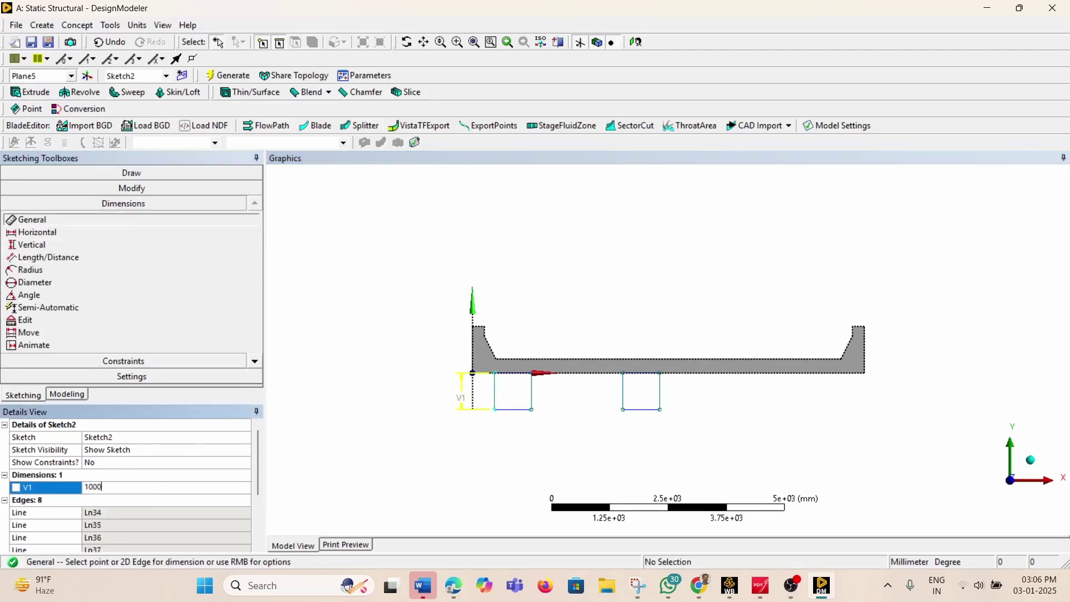
key(Return)
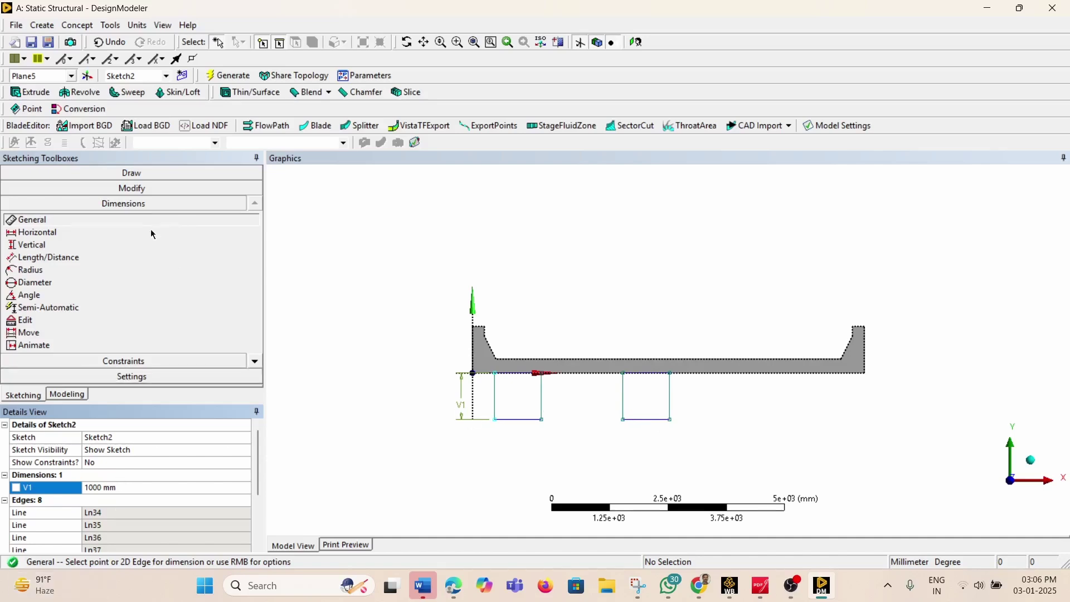
Apply further Equal Length constraints tying the first girder's side to the mid-width girder's bottom edge, and that girder's side to its bottom
click(256, 363)
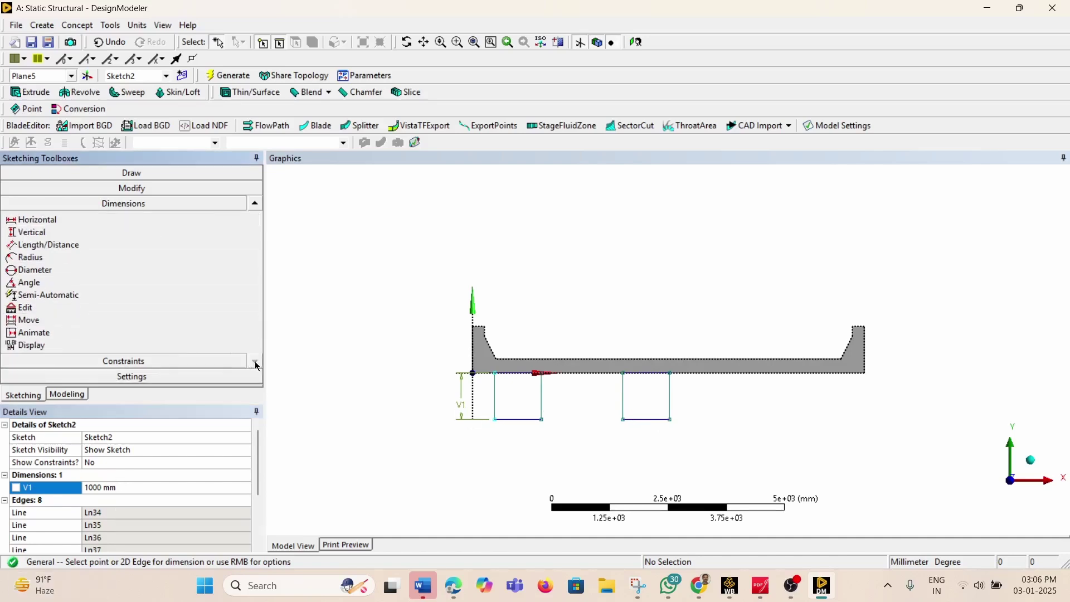
click(184, 361)
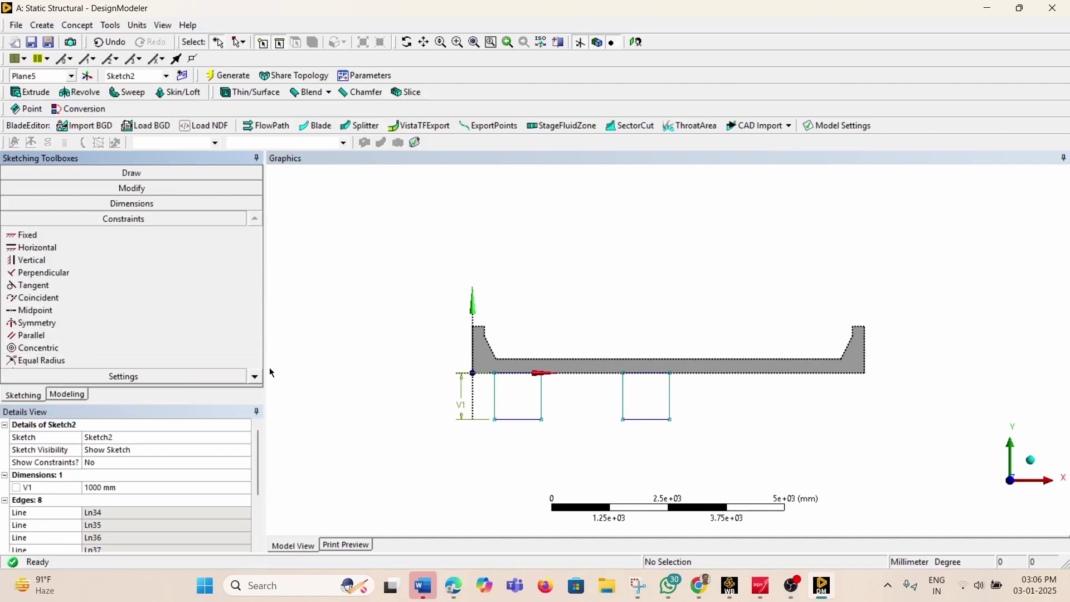
click(254, 376)
click(255, 376)
click(68, 349)
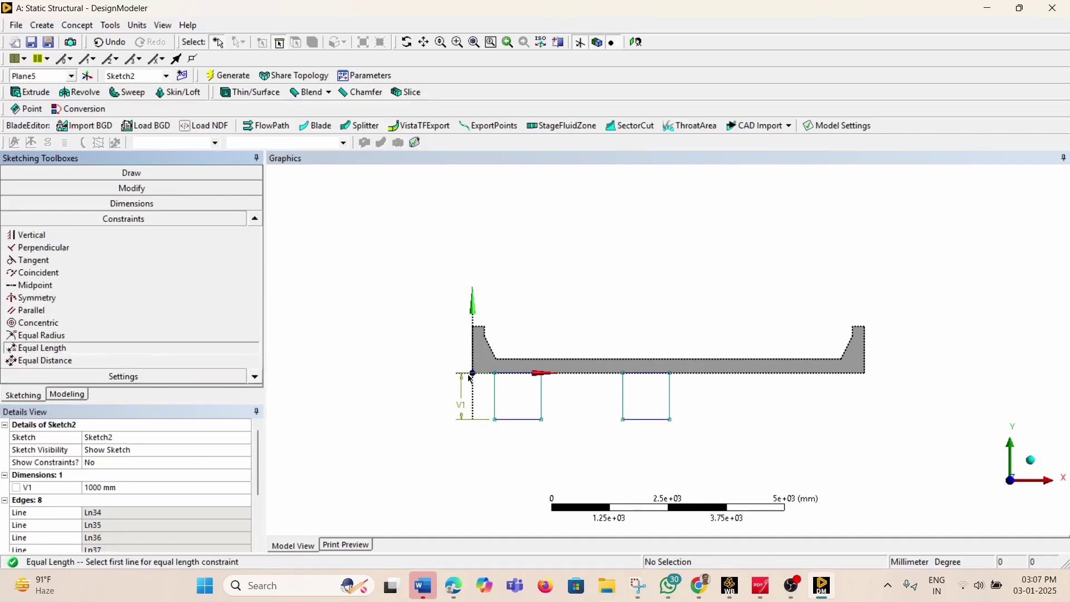
click(540, 397)
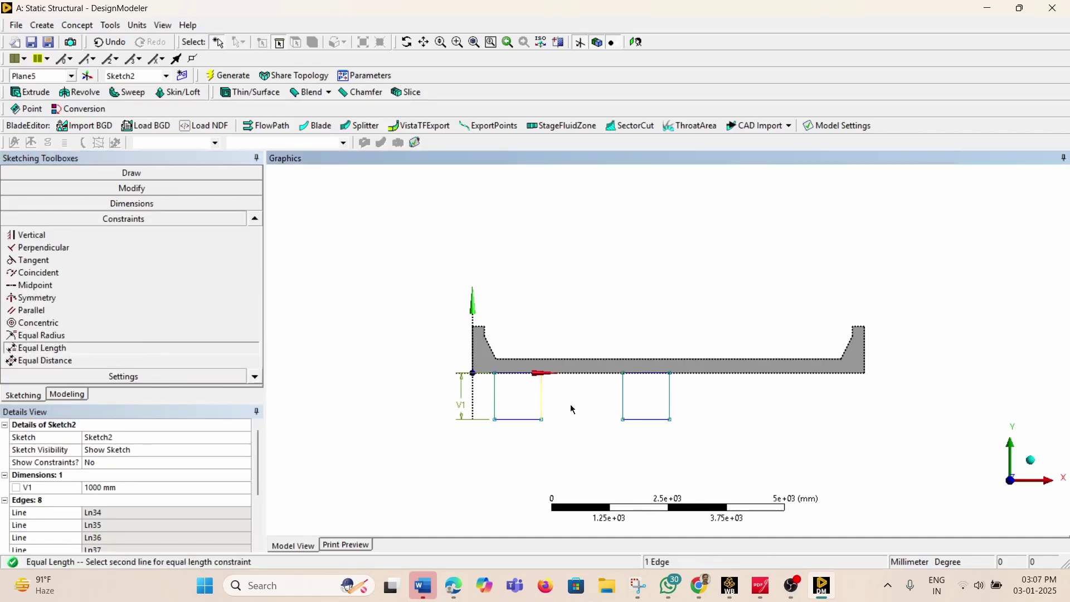
click(651, 420)
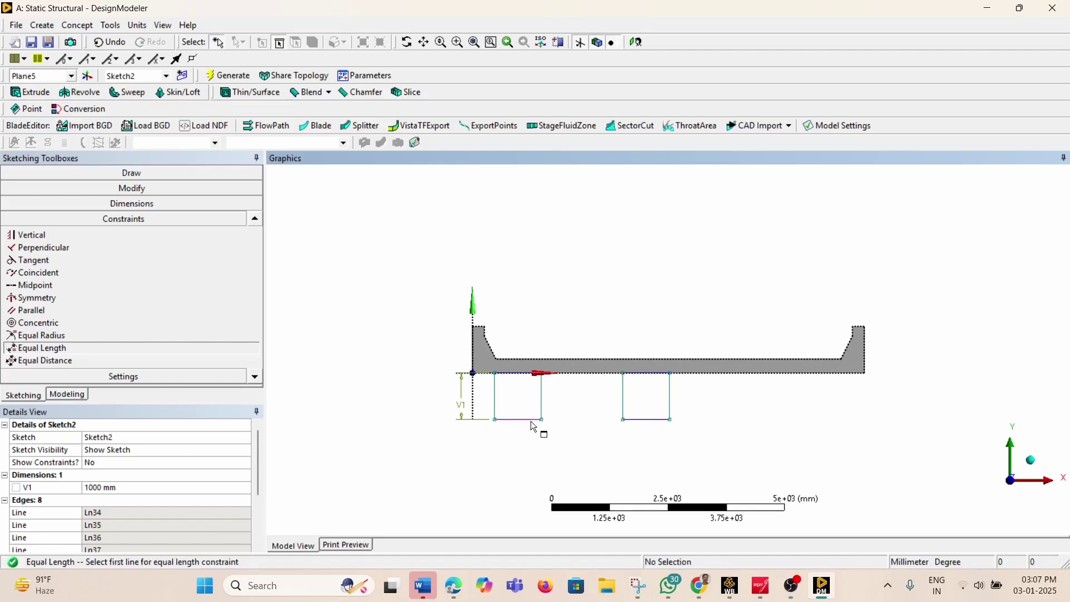
click(624, 407)
click(640, 419)
Look over the girder sketch beneath the deck, and switch to PDFgear to check the girder edge offset and spacing in Fig. 7
scroll(710, 417, down, 4)
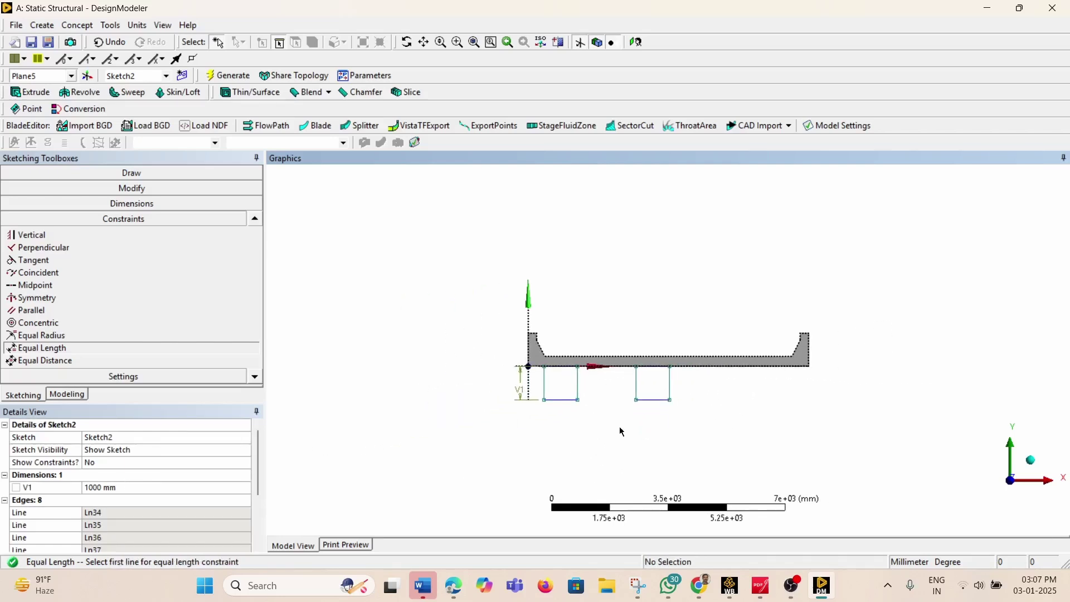
middle_drag(618, 424, 642, 432)
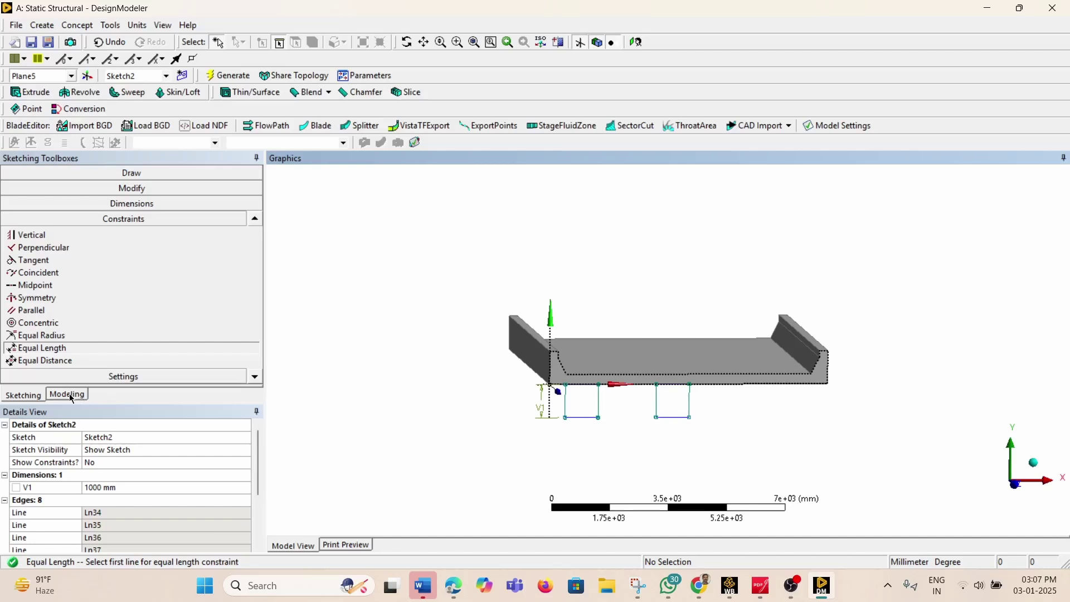
middle_drag(622, 392, 597, 373)
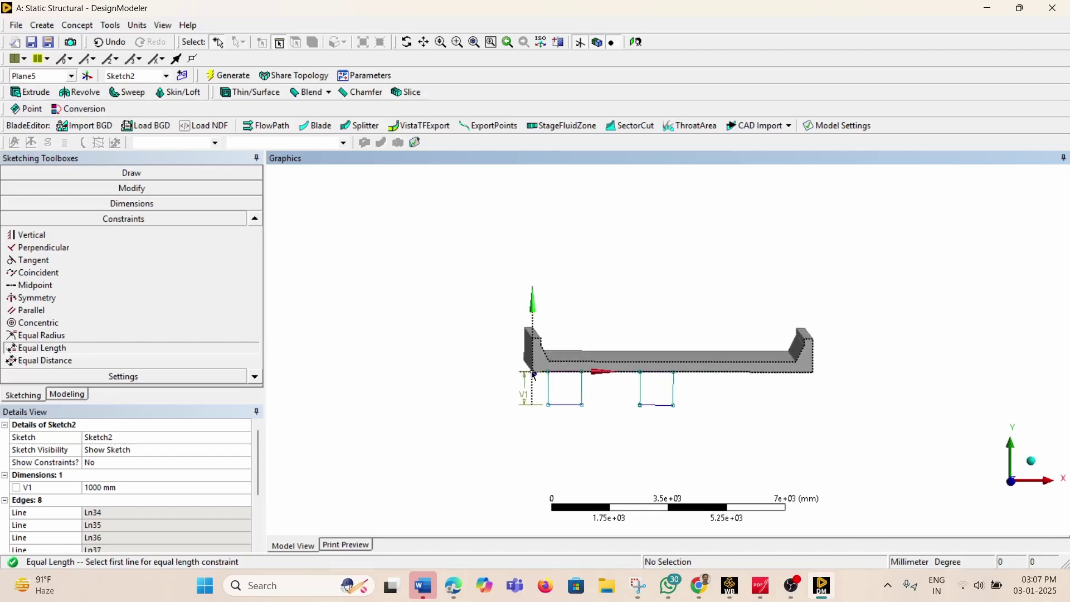
click(761, 585)
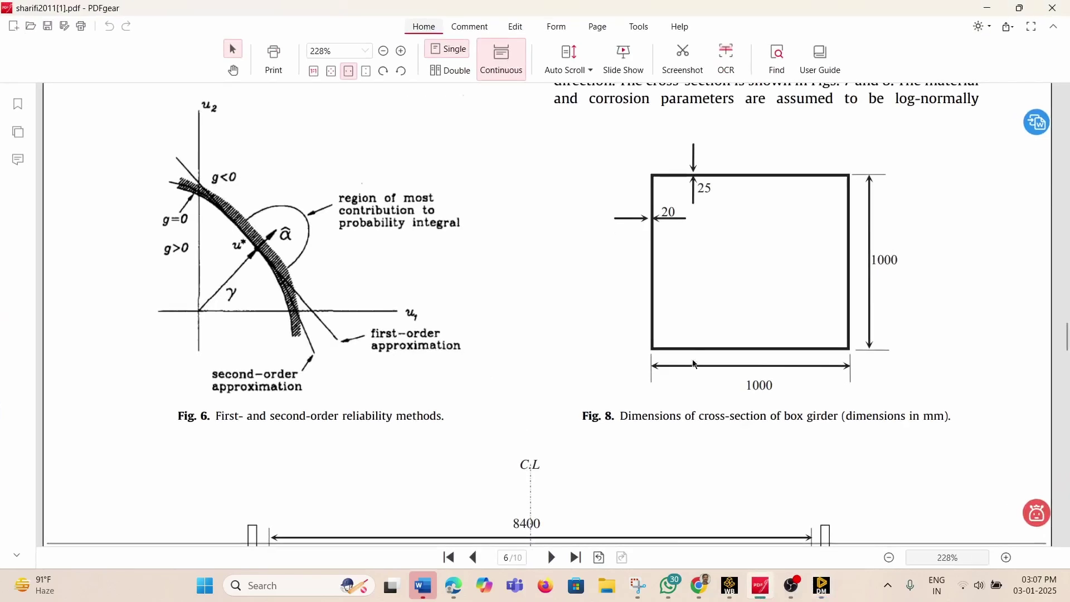
scroll(591, 322, down, 5)
scroll(574, 324, down, 3)
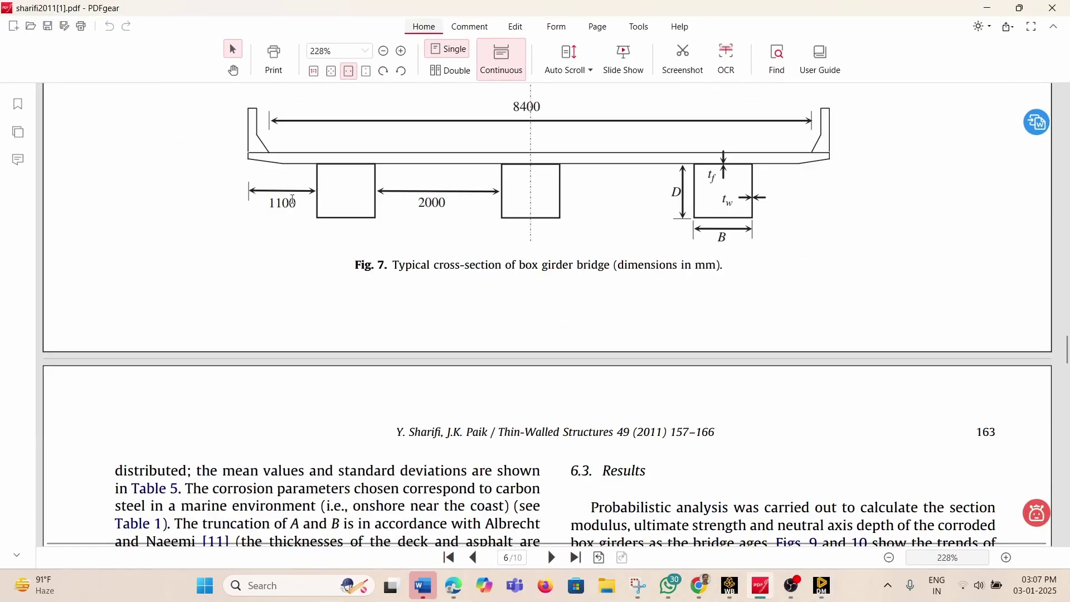
click(981, 7)
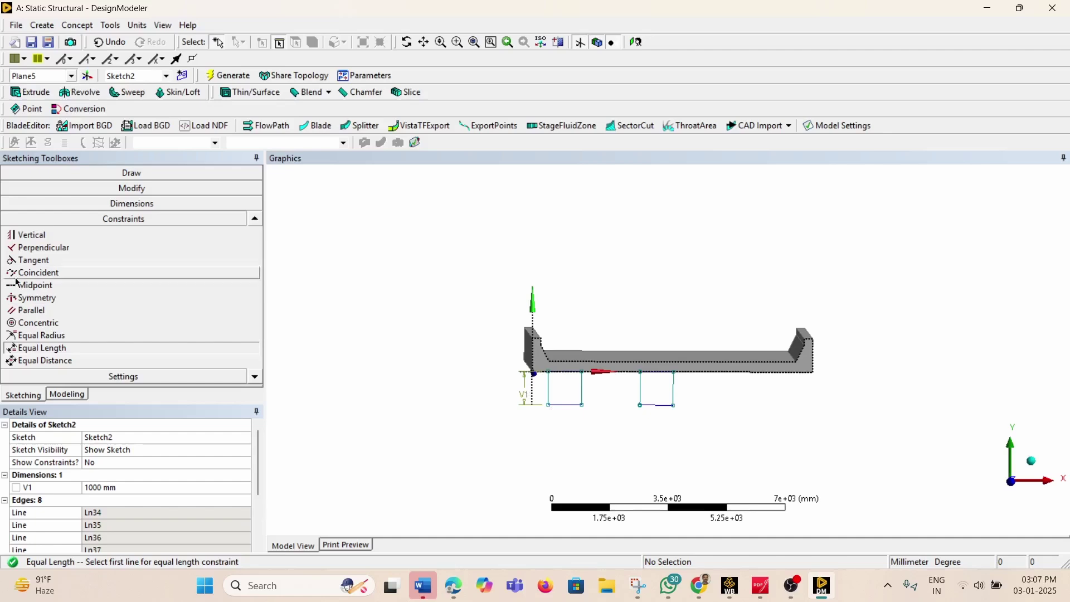
Dimension the distance from the sketch's vertical axis to the near side of the first girder rectangle and set it to 1100 mm
click(118, 206)
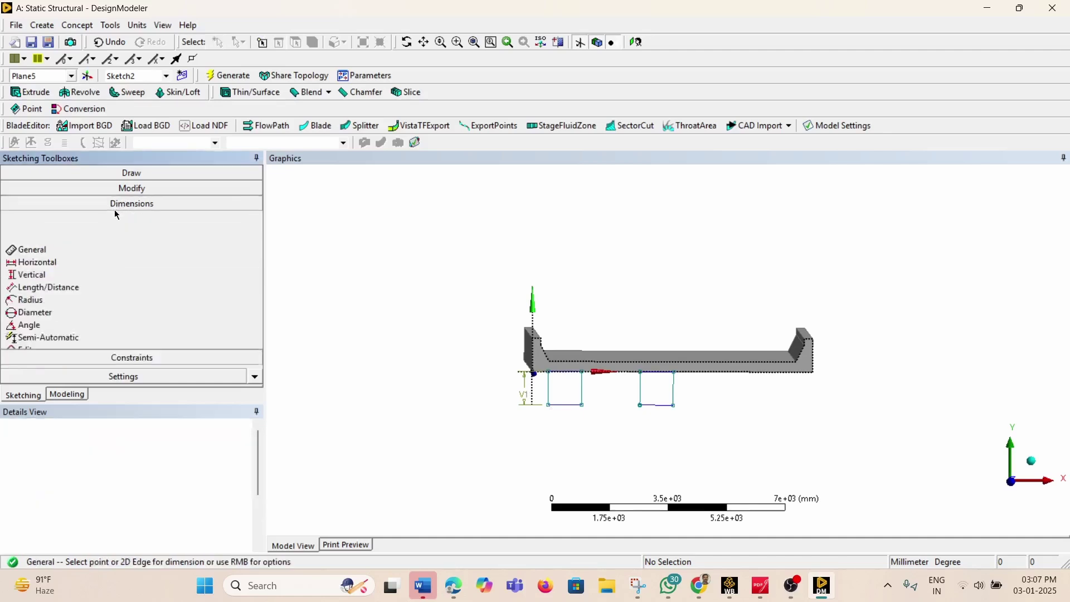
click(534, 394)
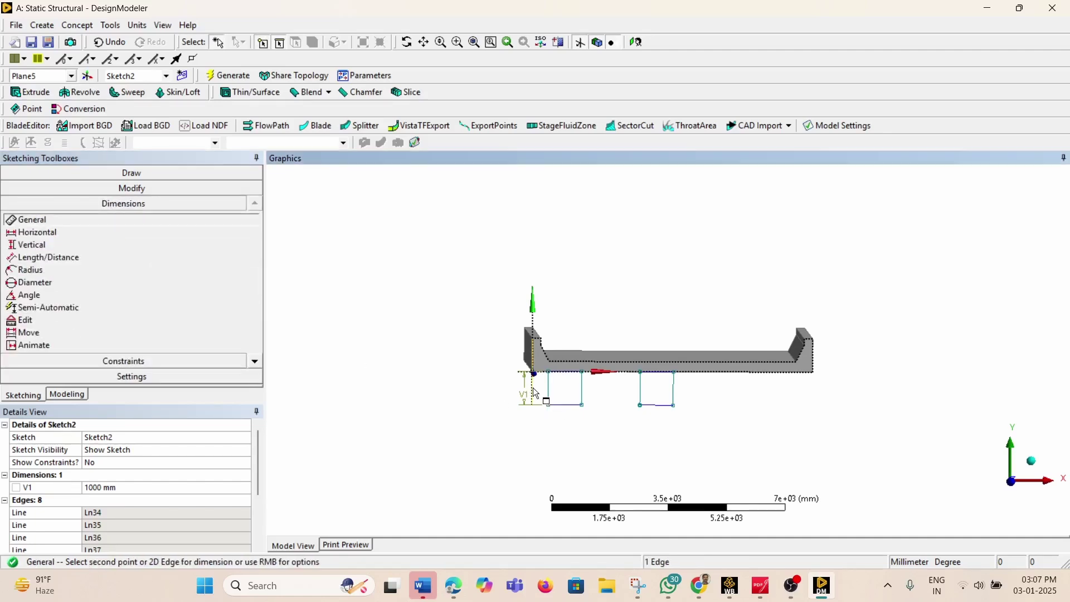
click(548, 392)
click(550, 433)
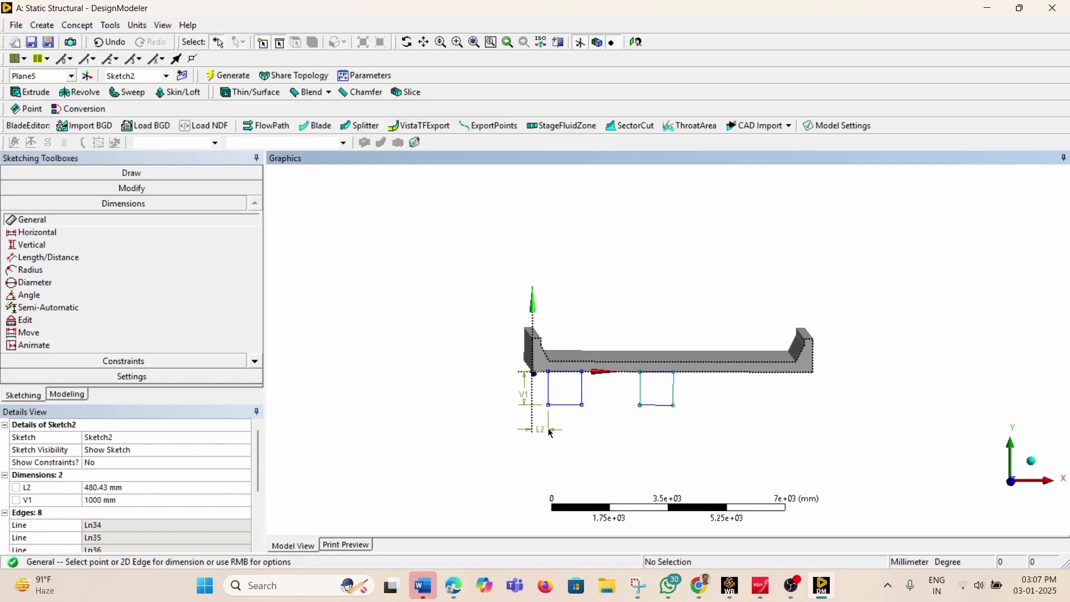
click(109, 489)
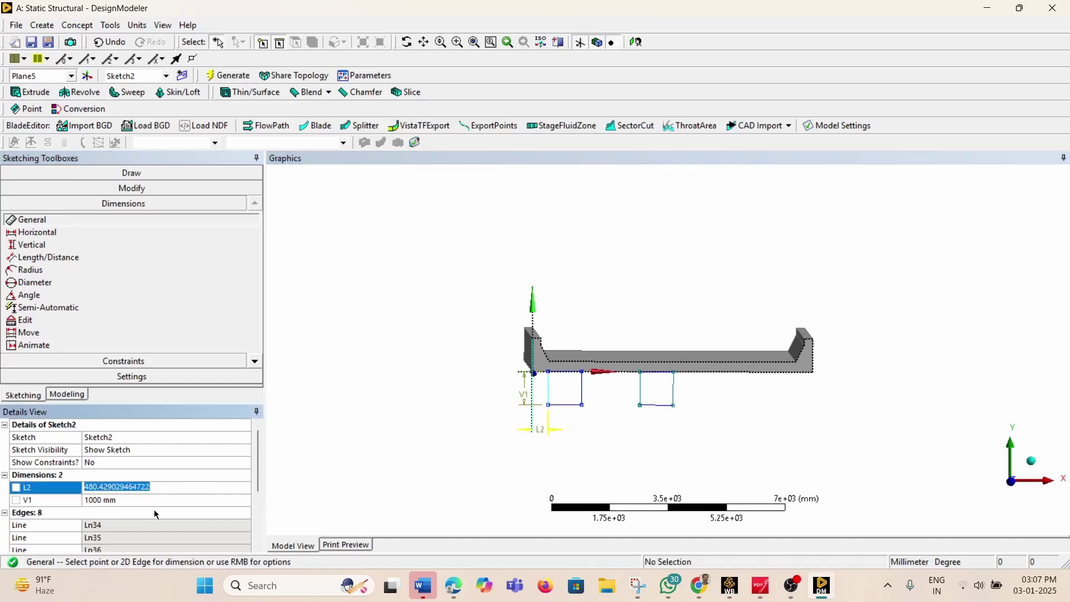
text(1100)
key(Return)
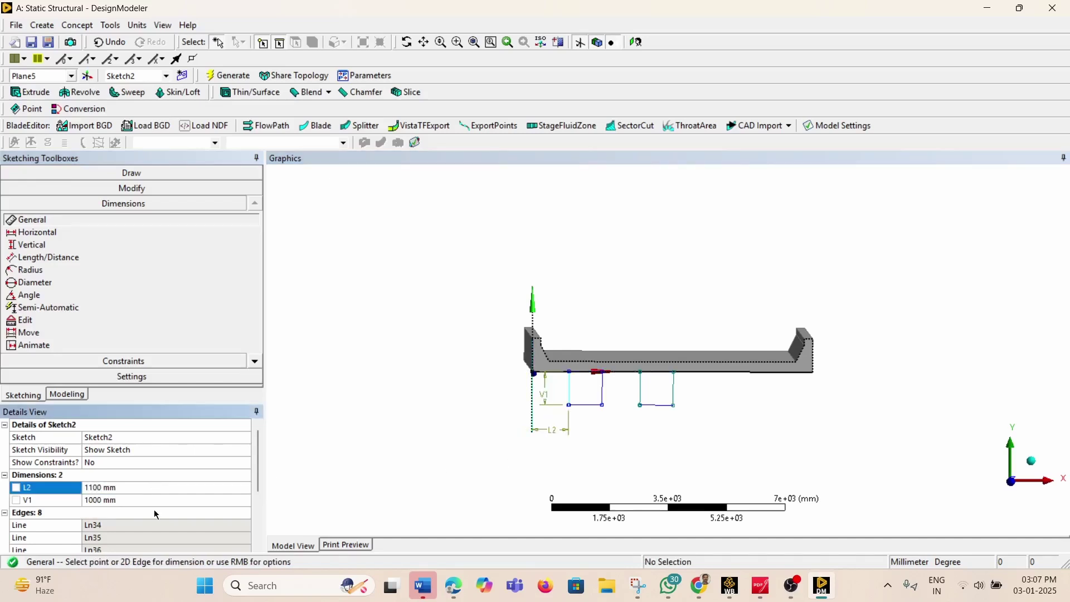
click(603, 393)
click(629, 395)
click(648, 344)
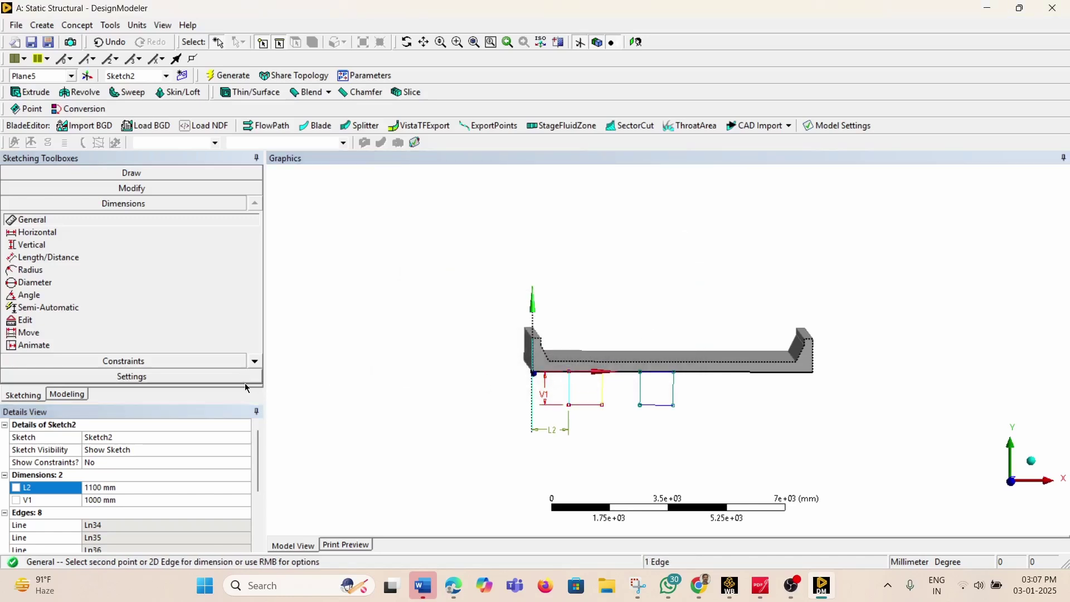
right_click(488, 368)
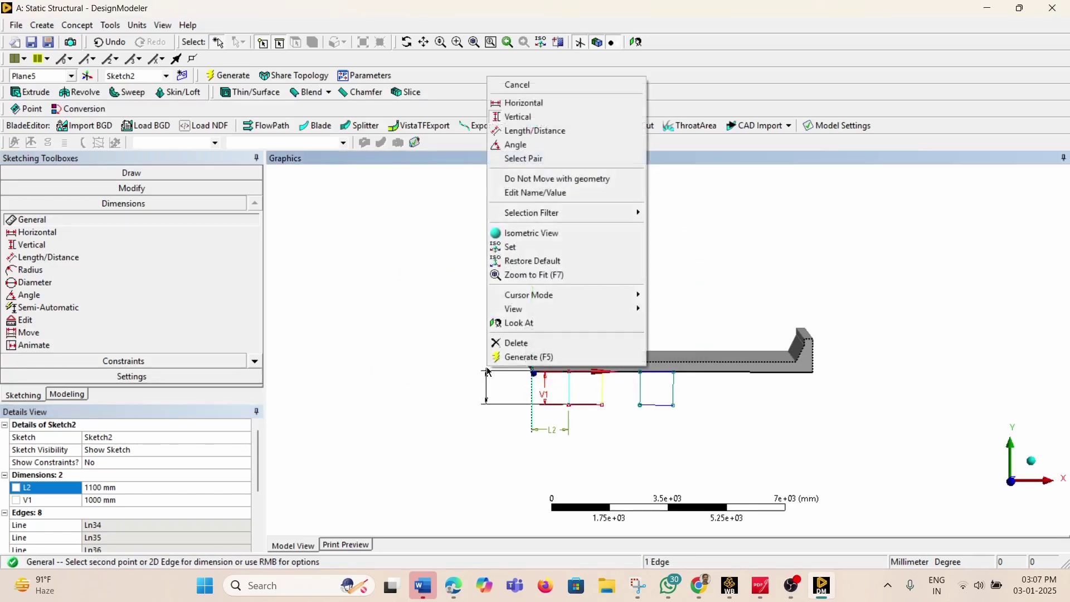
click(520, 84)
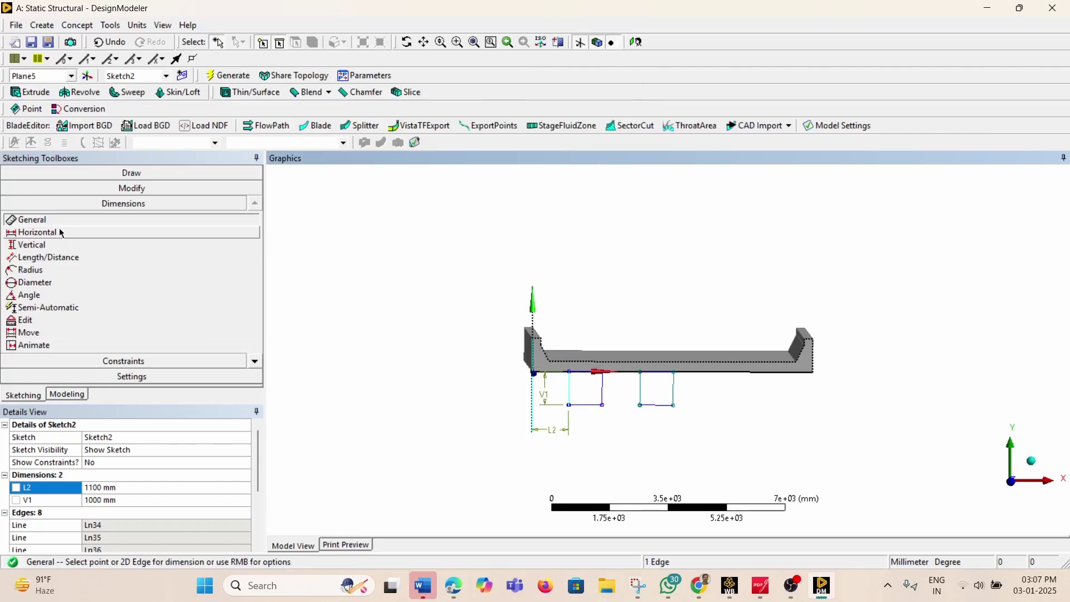
Dimension the clear gap between the two girder rectangles along their bottom corners and set it to 2000 mm
click(603, 406)
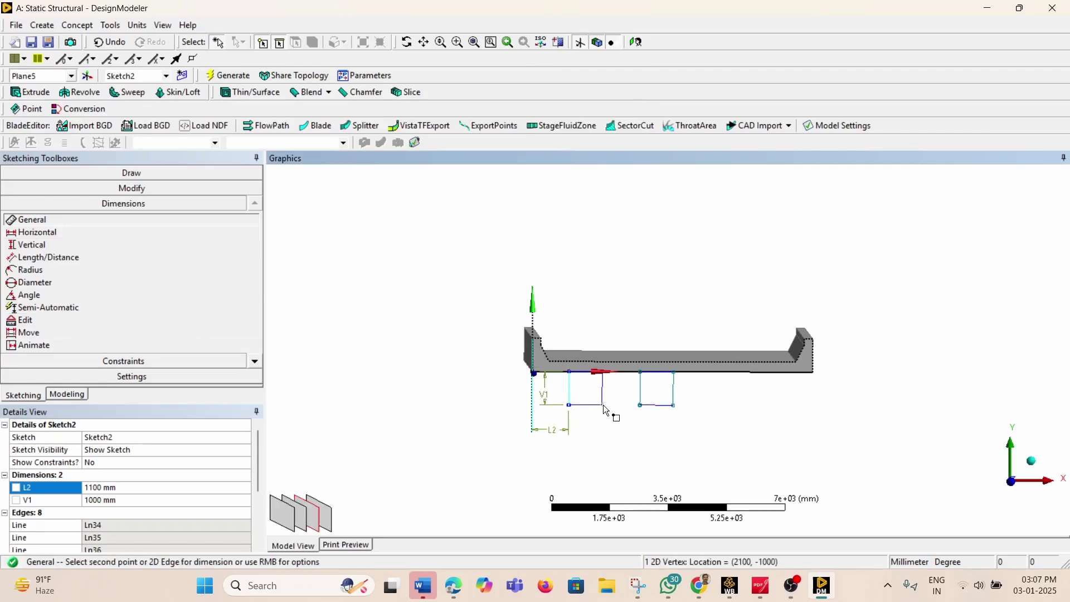
click(640, 405)
click(636, 428)
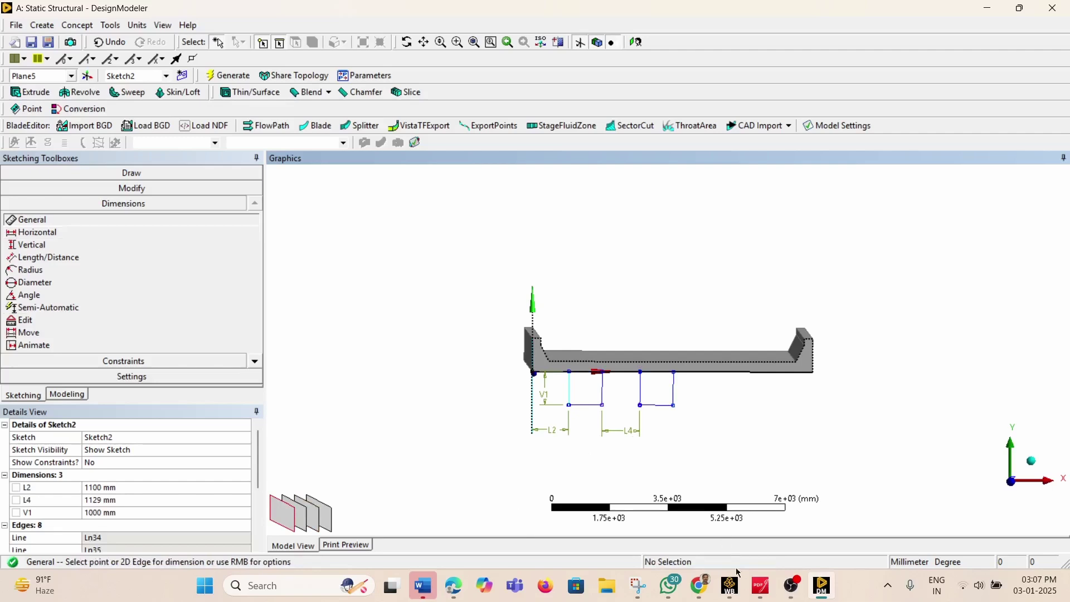
click(761, 585)
click(761, 585)
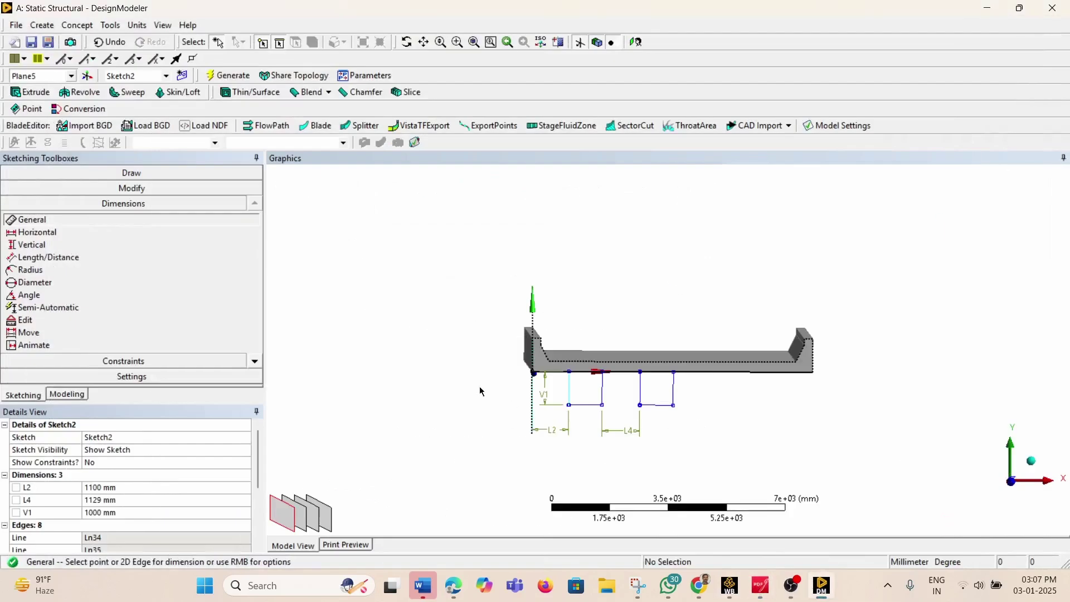
click(112, 505)
text(2000)
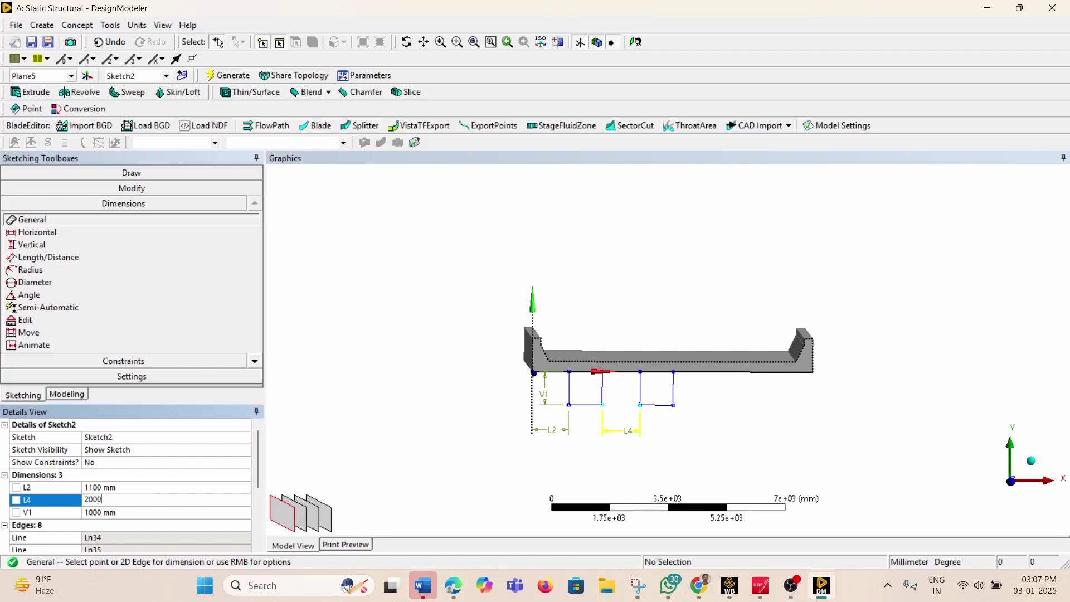
key(Return)
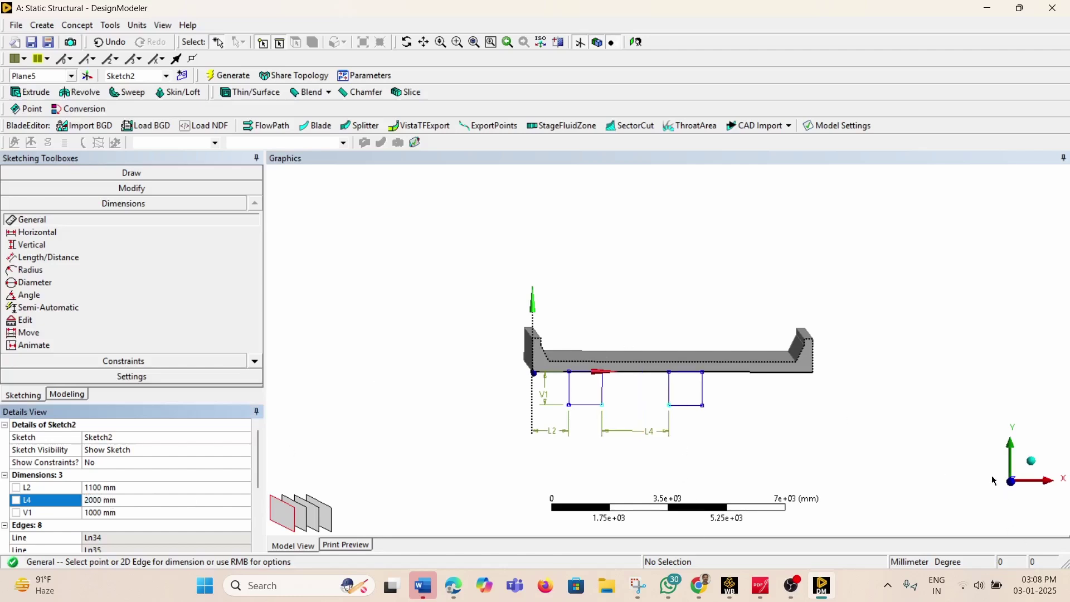
middle_drag(684, 449, 719, 440)
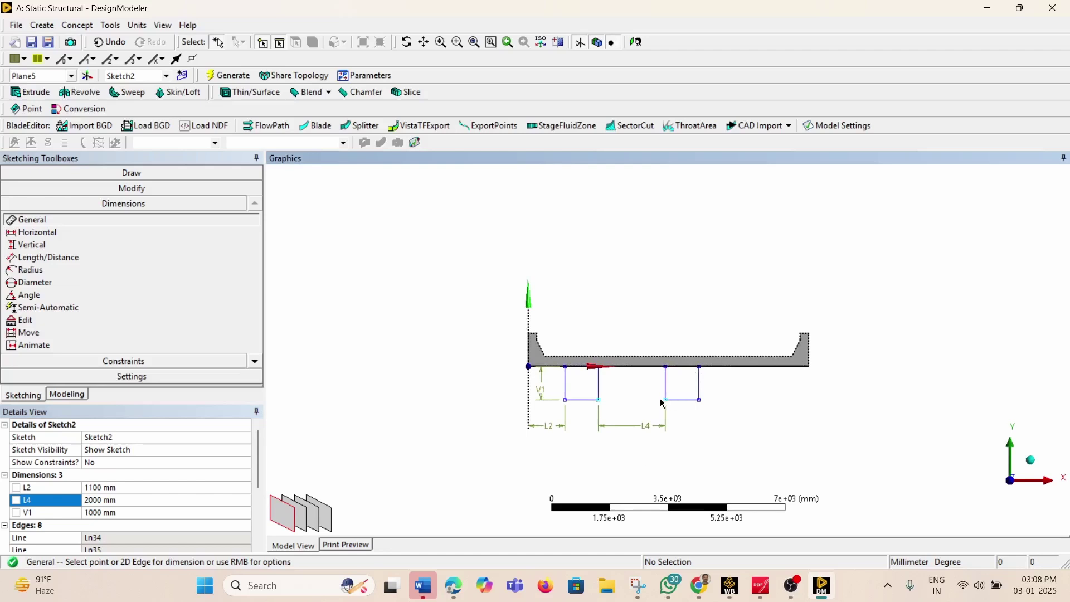
middle_drag(666, 402, 696, 411)
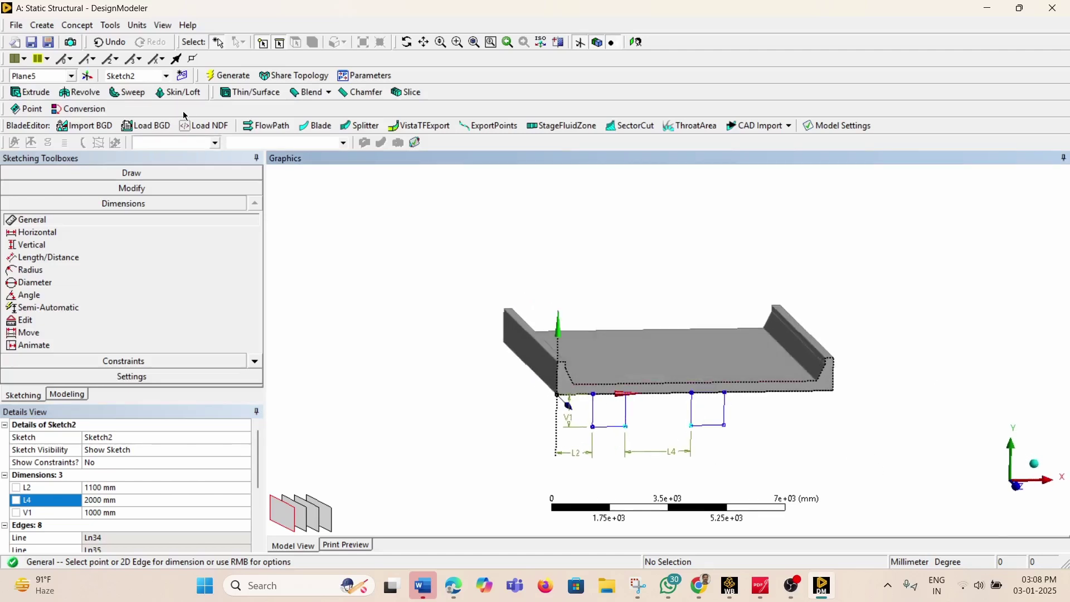
Extrude the two girder rectangles of Sketch2 to a depth of 9000 mm in the reversed direction, adding material beneath the deck
click(66, 394)
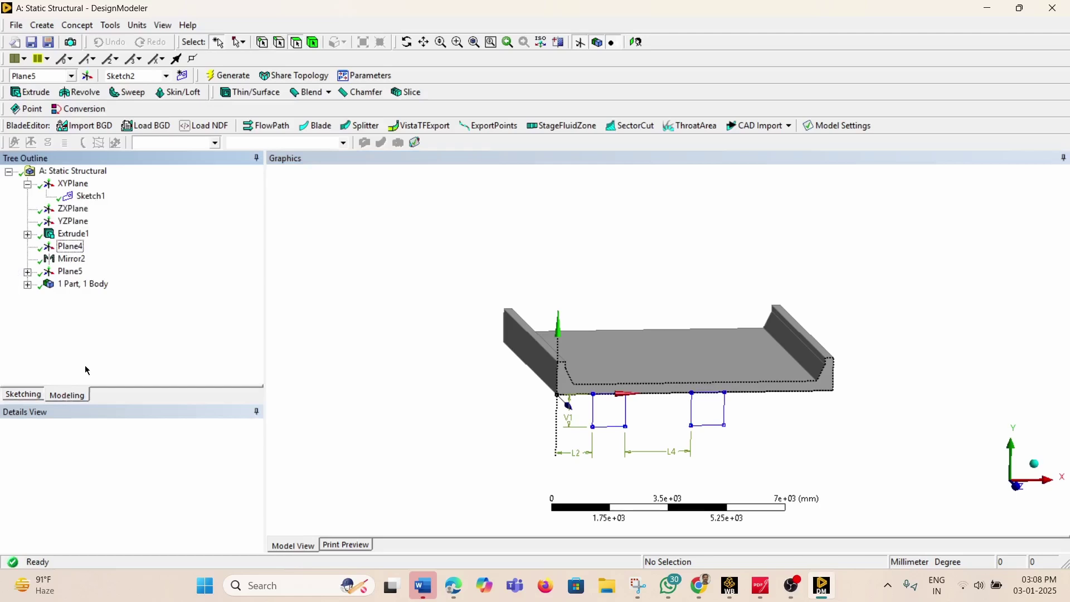
click(26, 271)
click(91, 284)
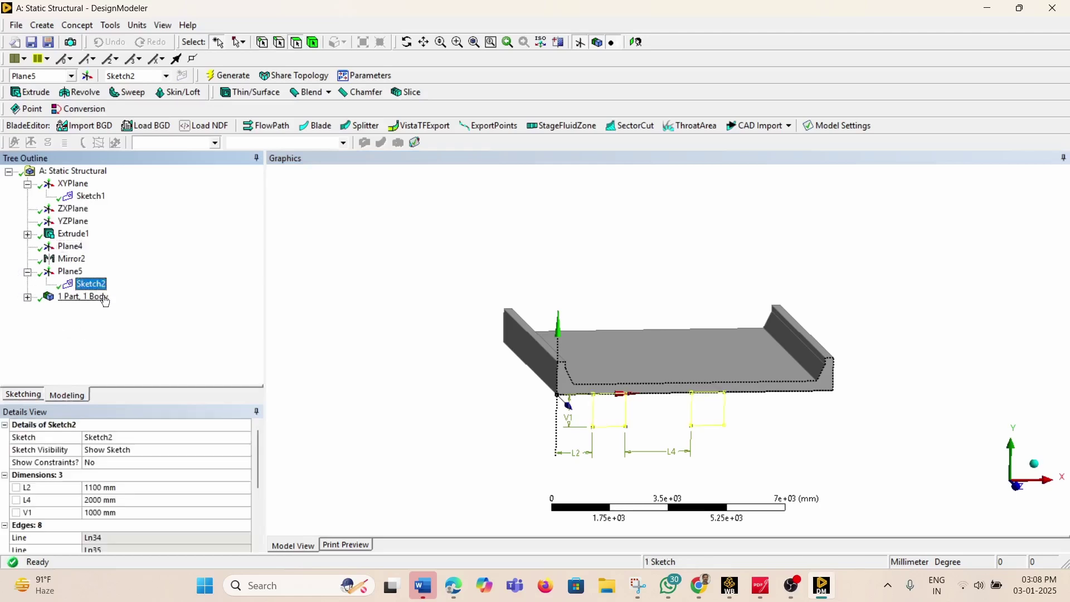
click(29, 92)
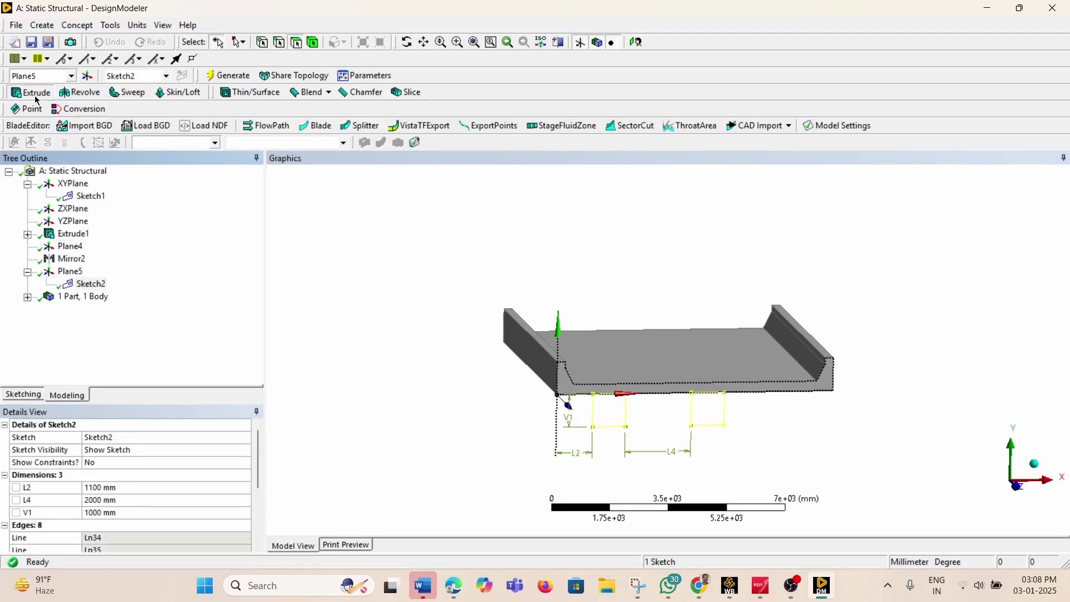
middle_drag(565, 317, 720, 421)
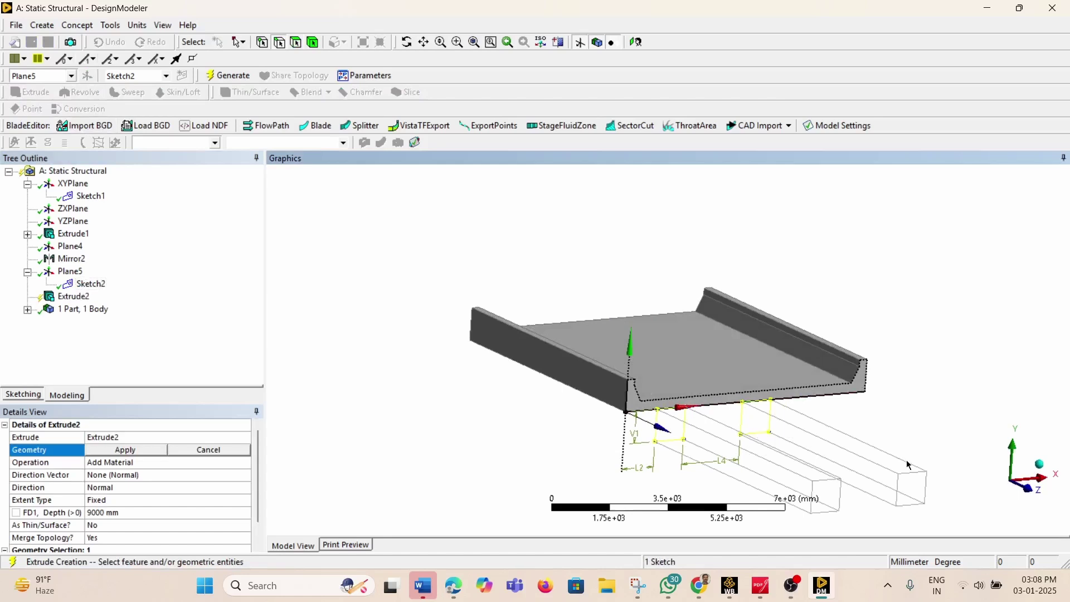
middle_drag(769, 496, 812, 500)
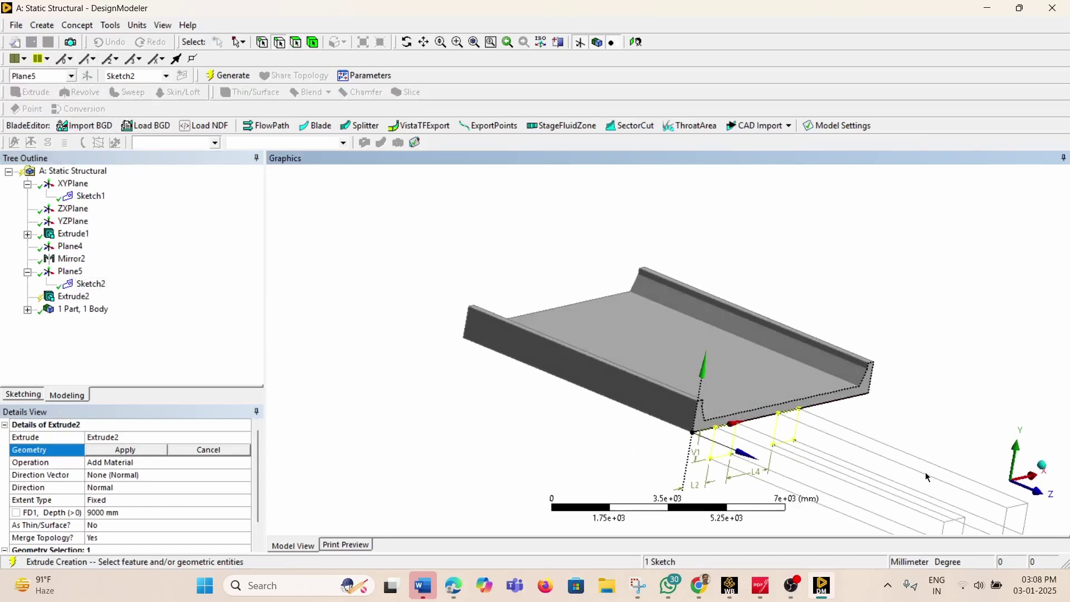
click(199, 477)
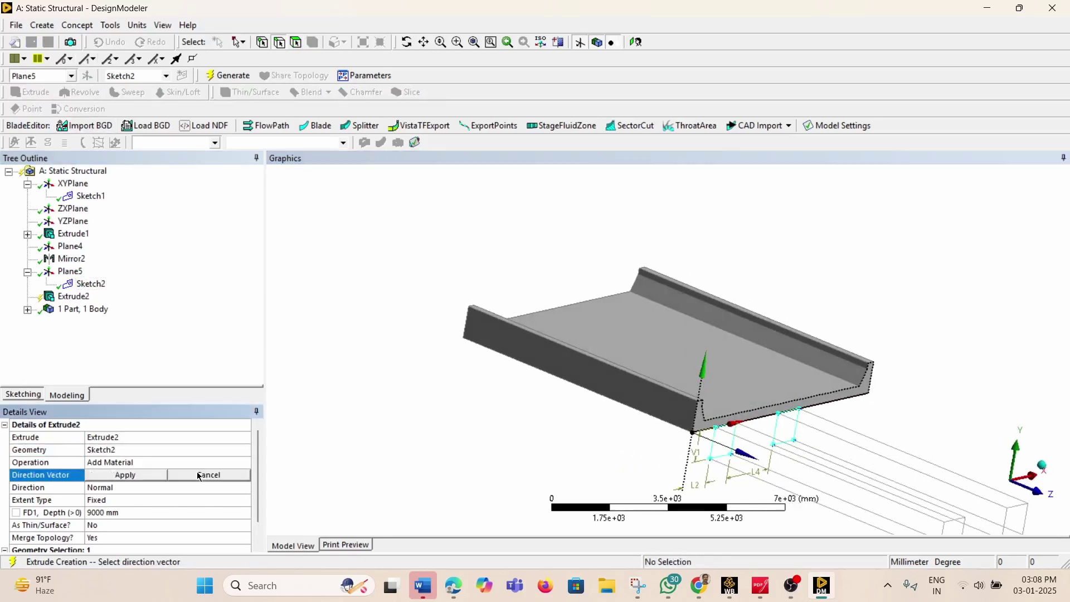
double_click(166, 487)
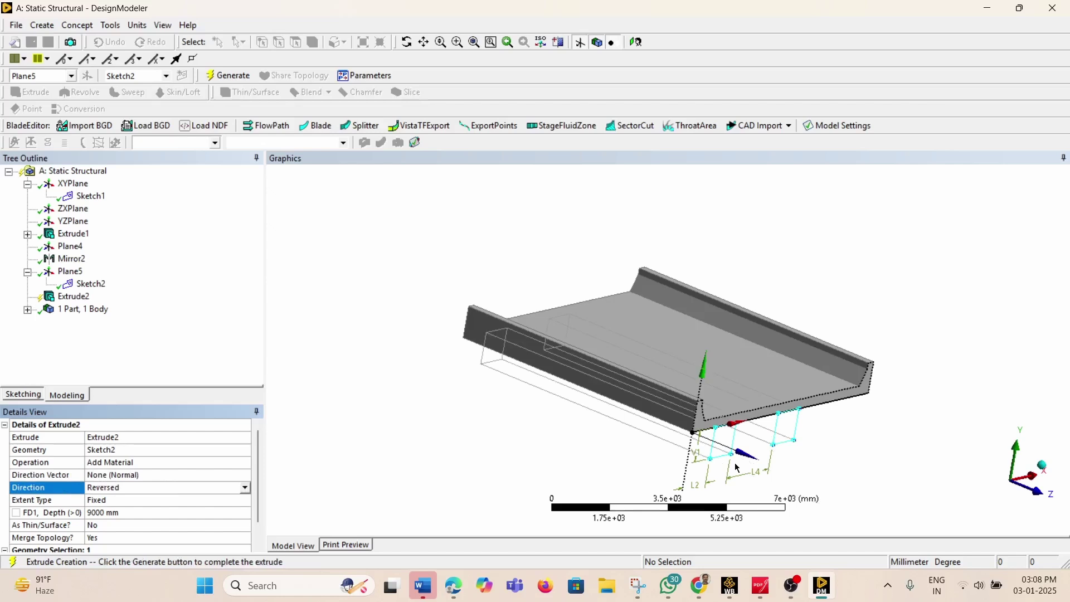
middle_drag(696, 449, 677, 409)
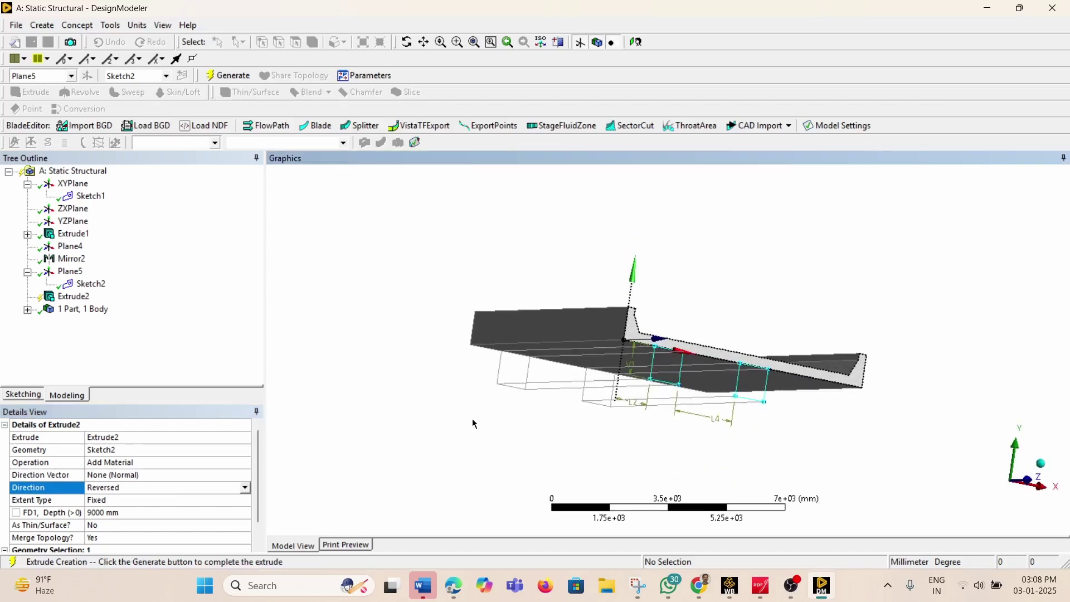
middle_drag(623, 423, 597, 451)
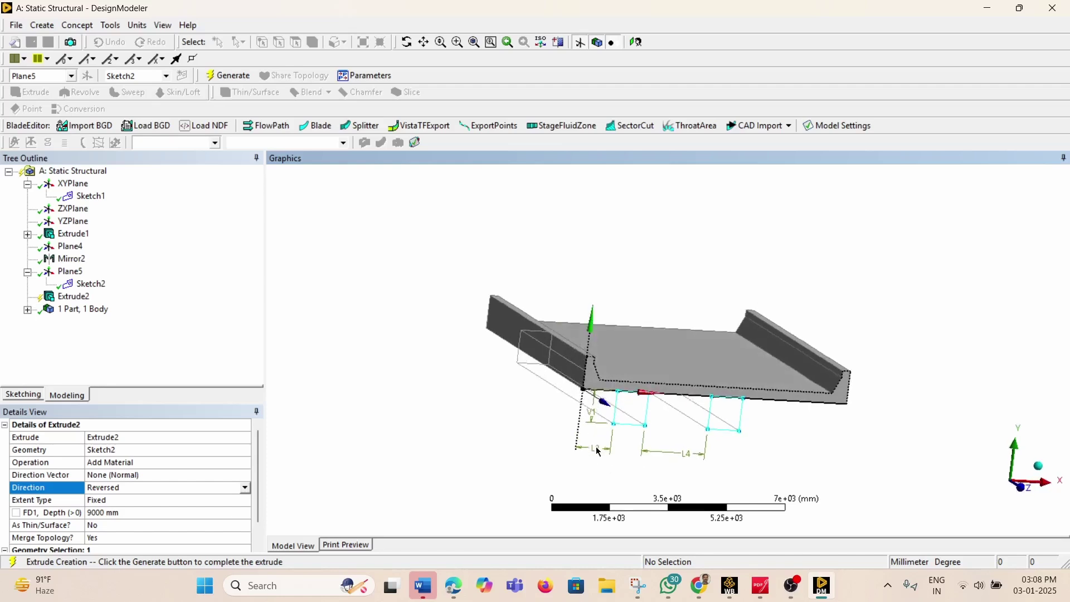
scroll(652, 434, down, 1)
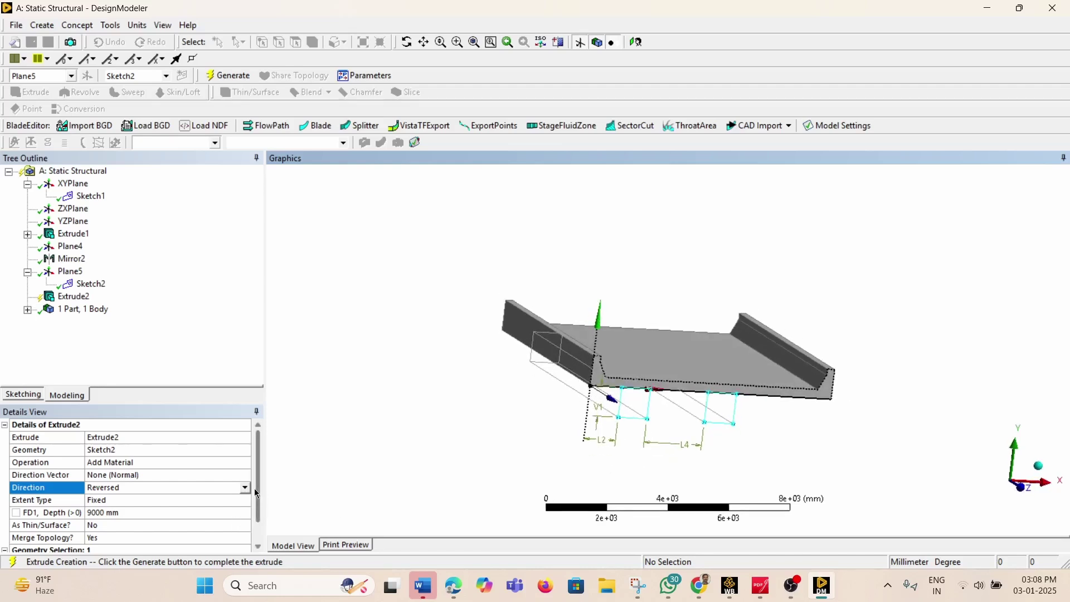
drag(259, 483, 259, 502)
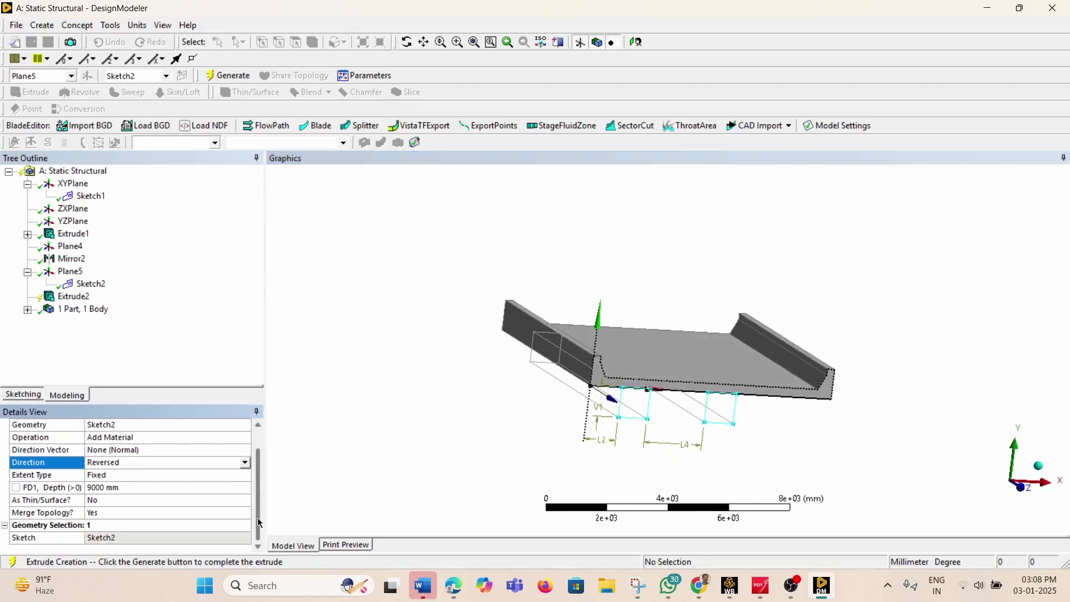
click(107, 503)
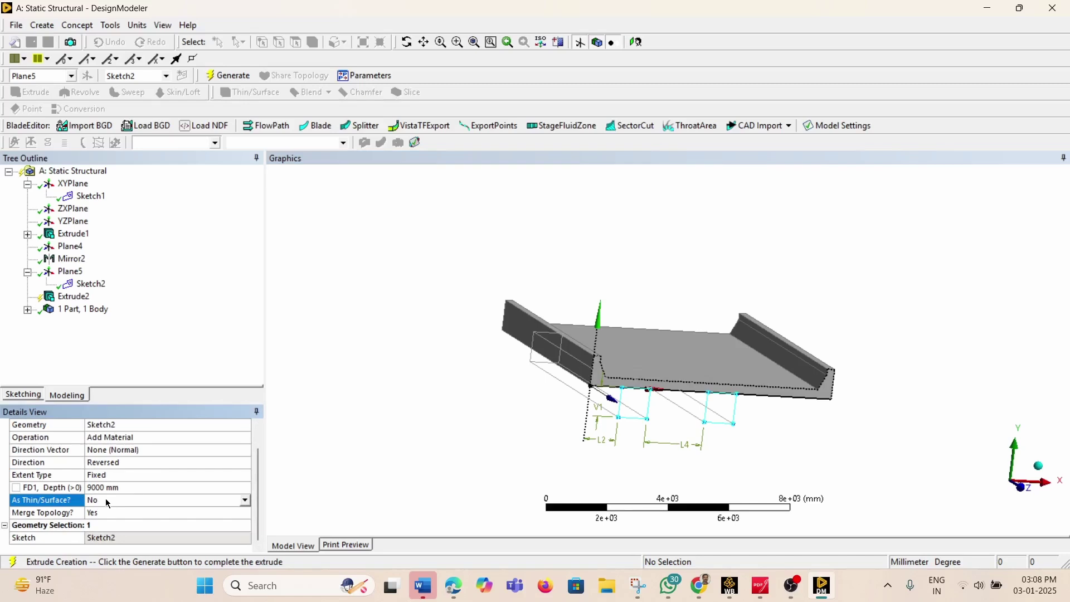
click(217, 78)
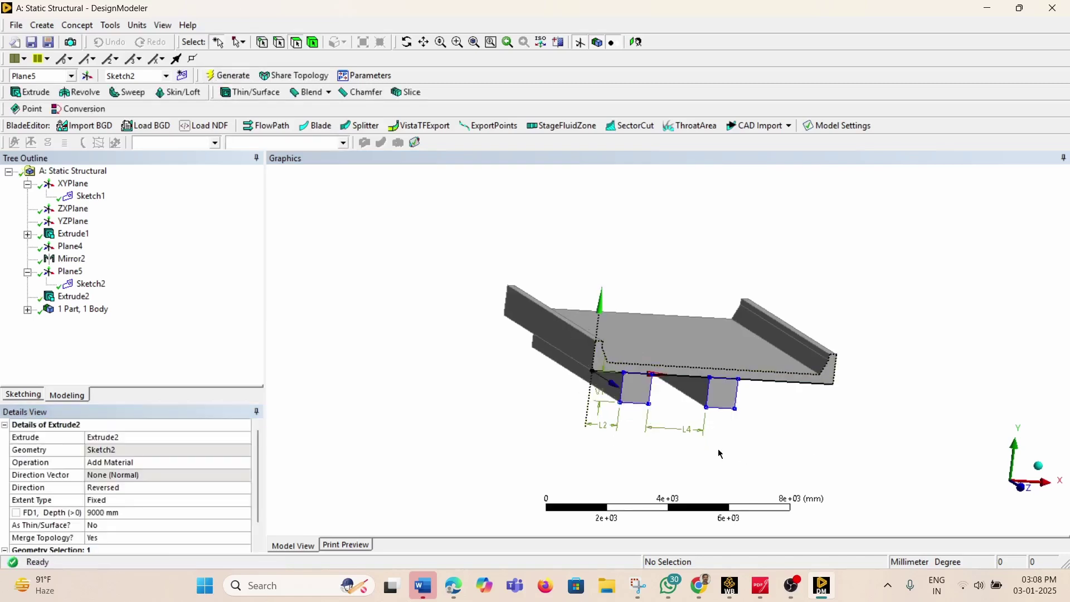
Turn the girder extrusion into a thin-walled one with an inward thickness of 25 mm and regenerate it
mouse_move(717, 449)
middle_down()
mouse_move(705, 399)
mouse_move(718, 445)
middle_up()
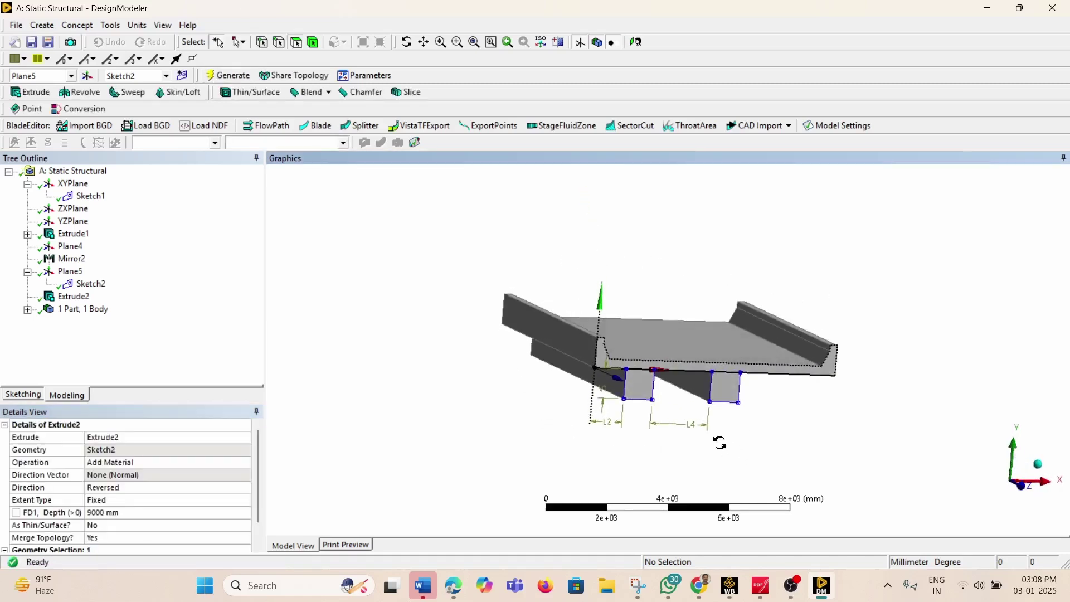
double_click(100, 521)
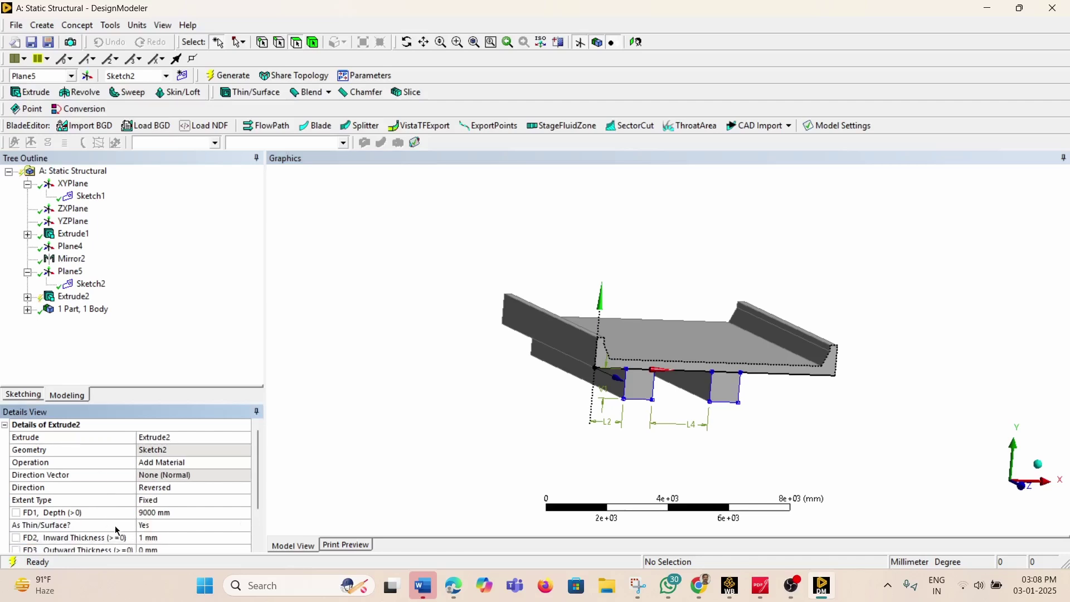
scroll(174, 528, down, 2)
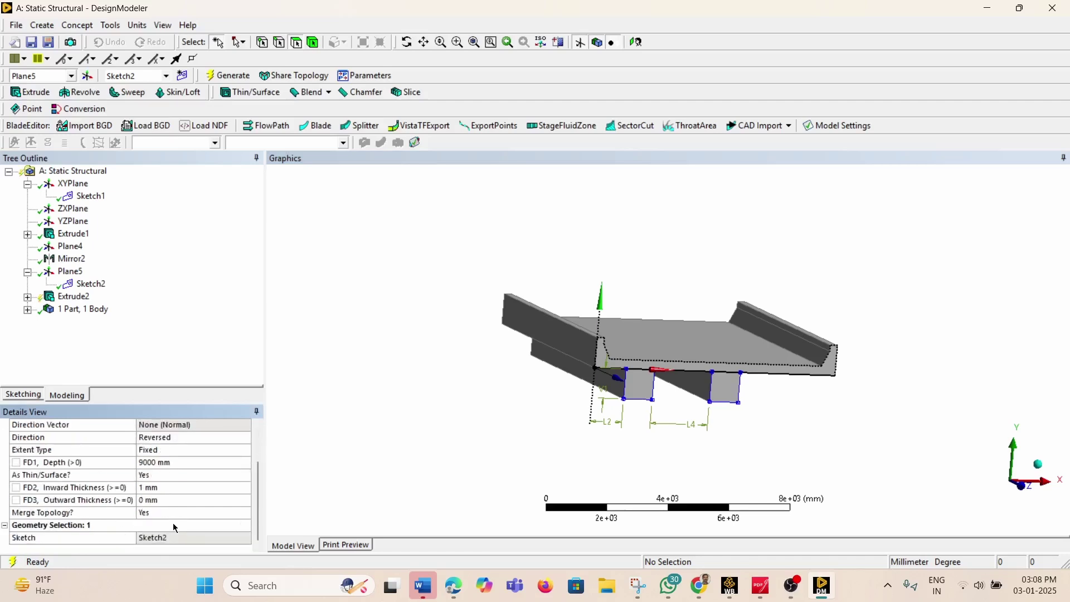
click(158, 488)
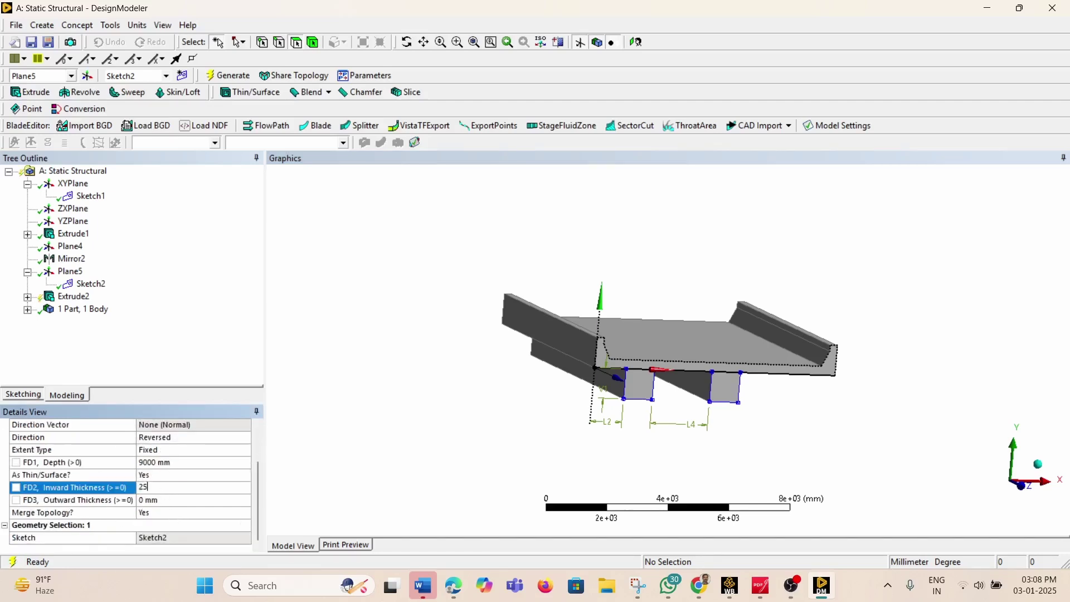
text(25)
key(Return)
click(228, 75)
Examine the hollow girders from below and the front, and check which geometry the model's solid body includes
middle_drag(580, 335, 600, 322)
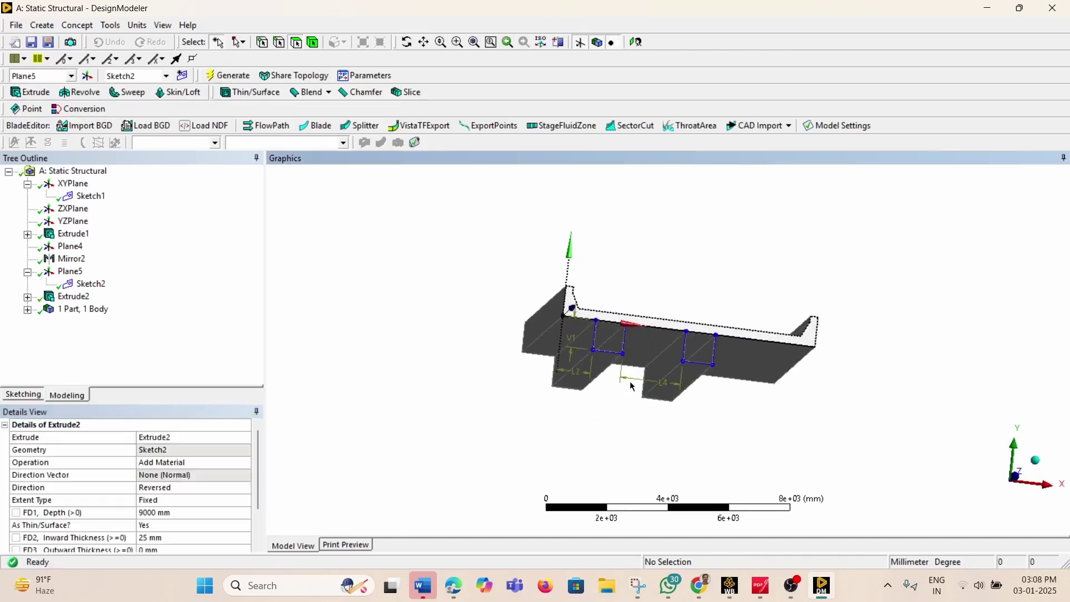
scroll(600, 322, up, 1)
scroll(600, 322, up, 4)
middle_drag(556, 292, 542, 308)
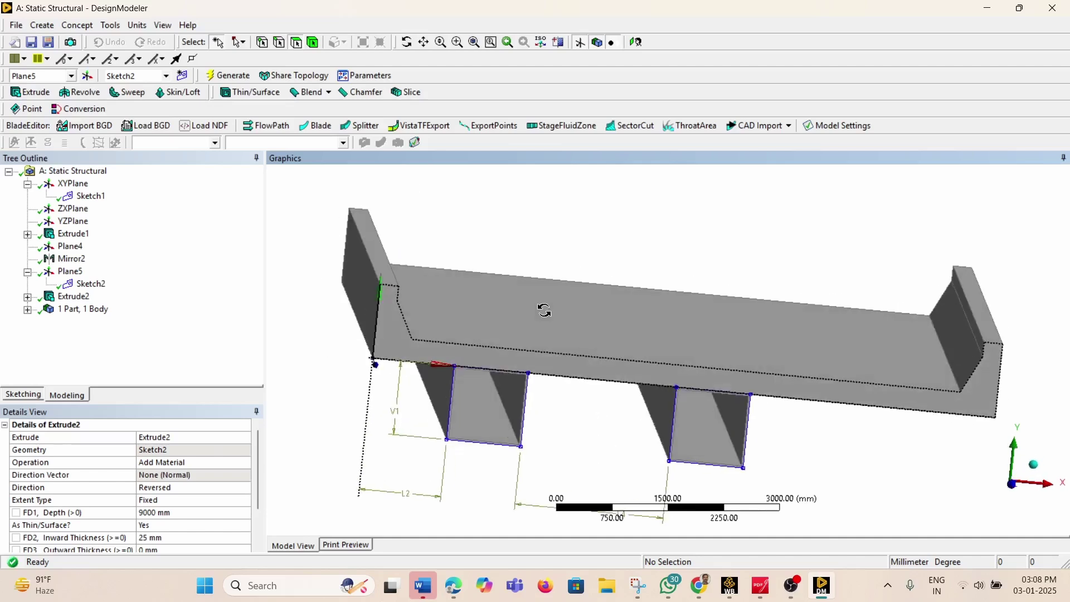
scroll(523, 379, up, 3)
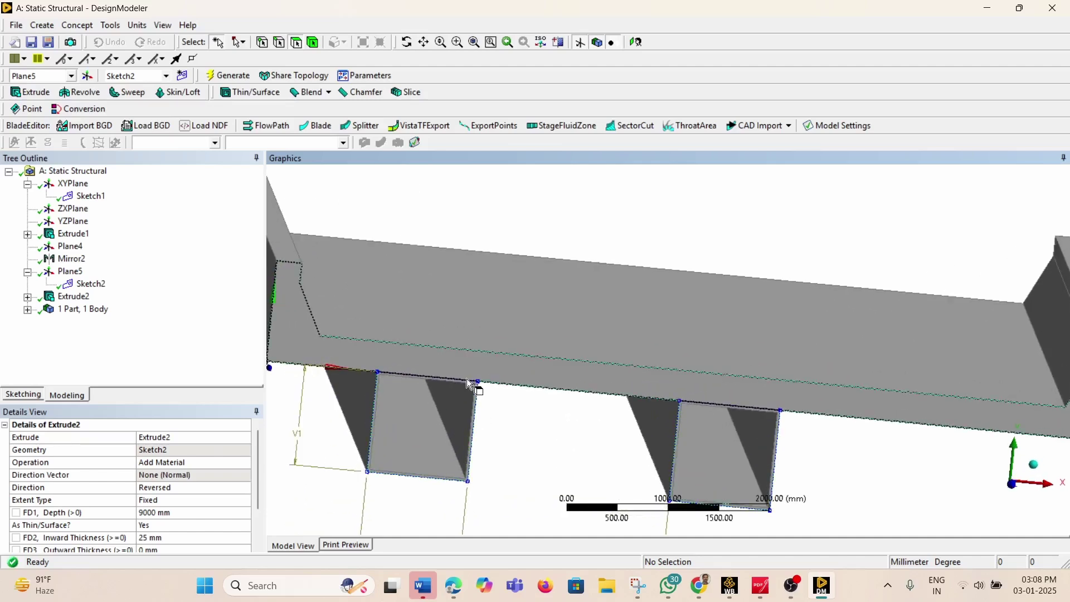
middle_drag(573, 366, 583, 375)
scroll(672, 295, down, 5)
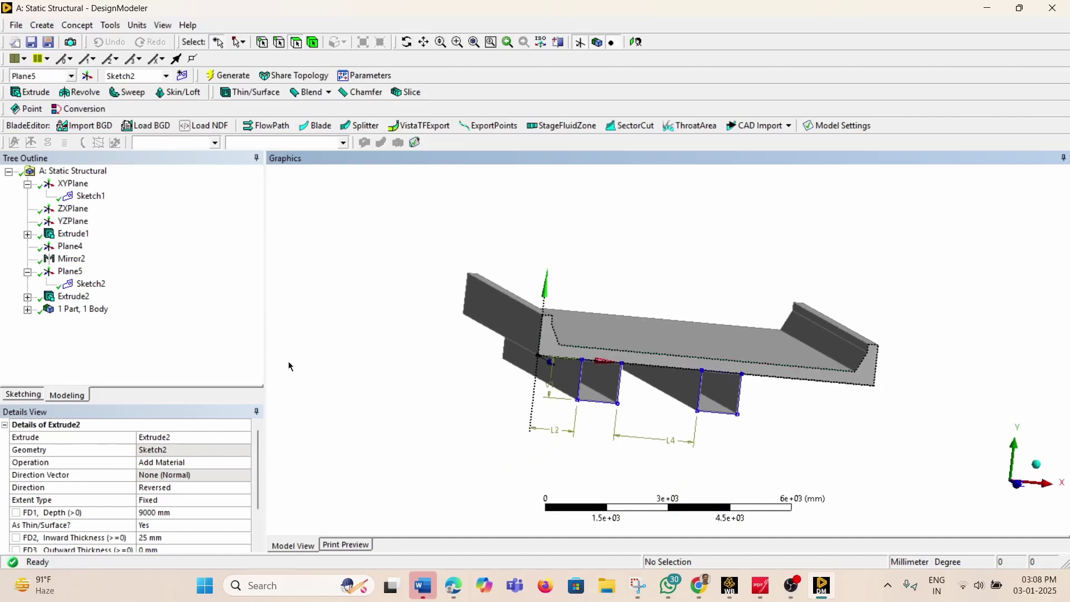
click(27, 310)
click(85, 322)
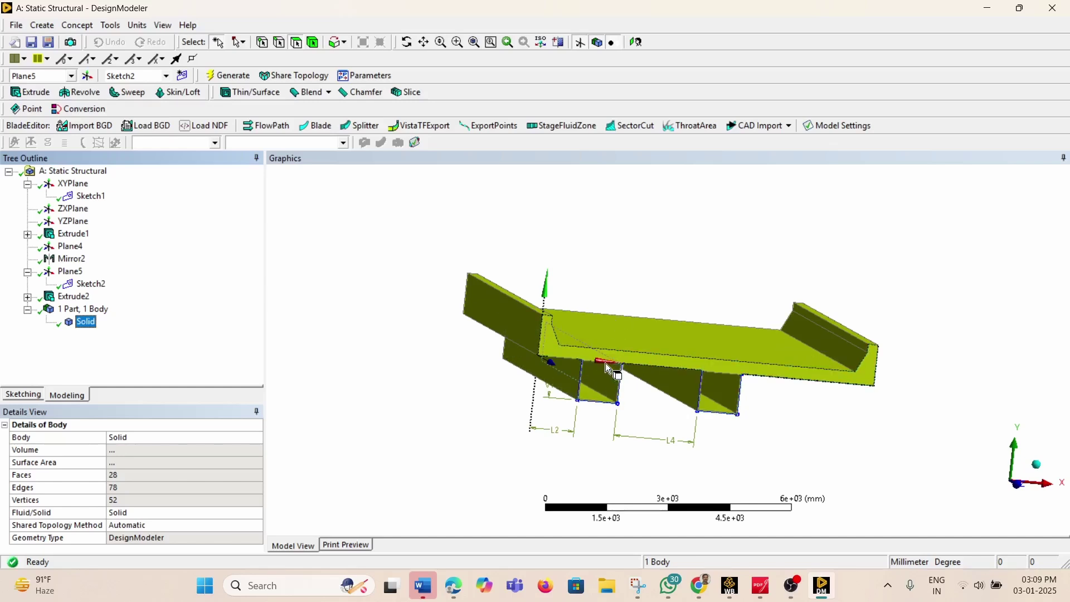
Change the girder extrusion's operation to Add Frozen, regenerate it, and highlight each solid body in turn to check the separation
click(72, 298)
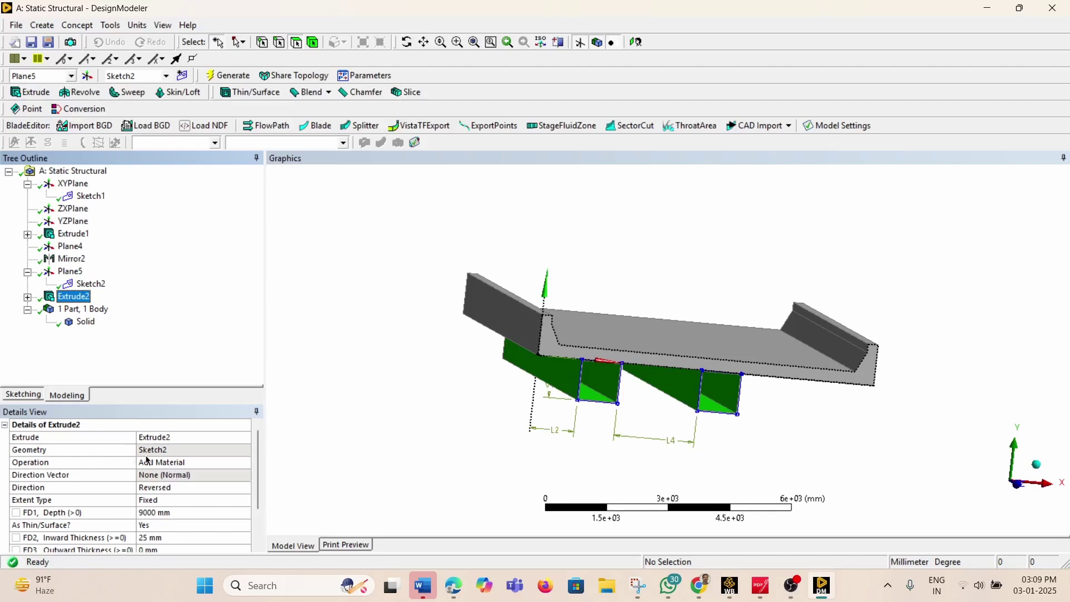
click(219, 462)
click(246, 463)
click(223, 473)
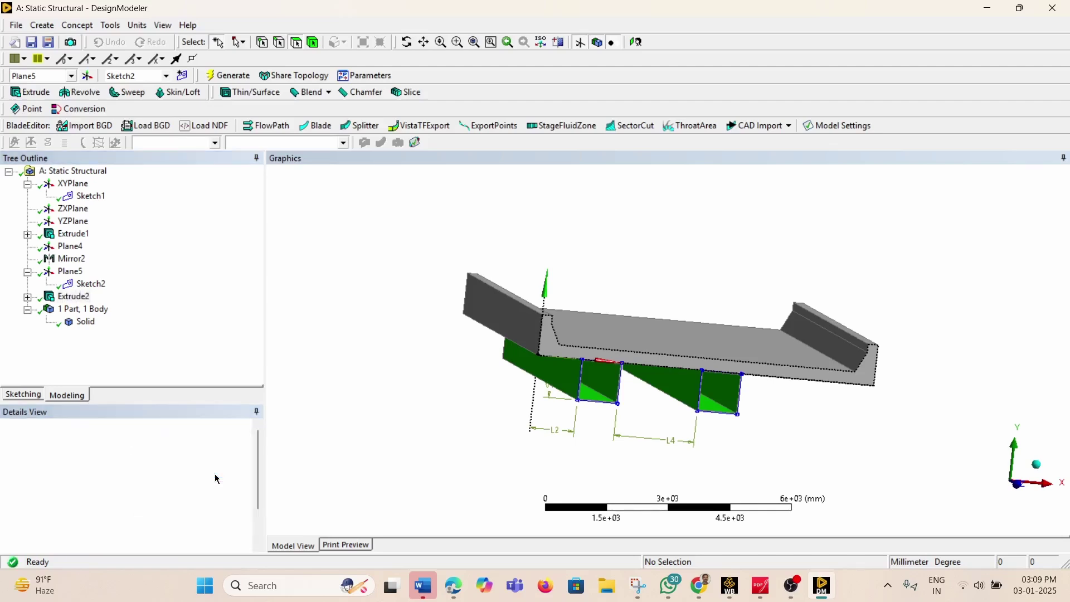
click(226, 76)
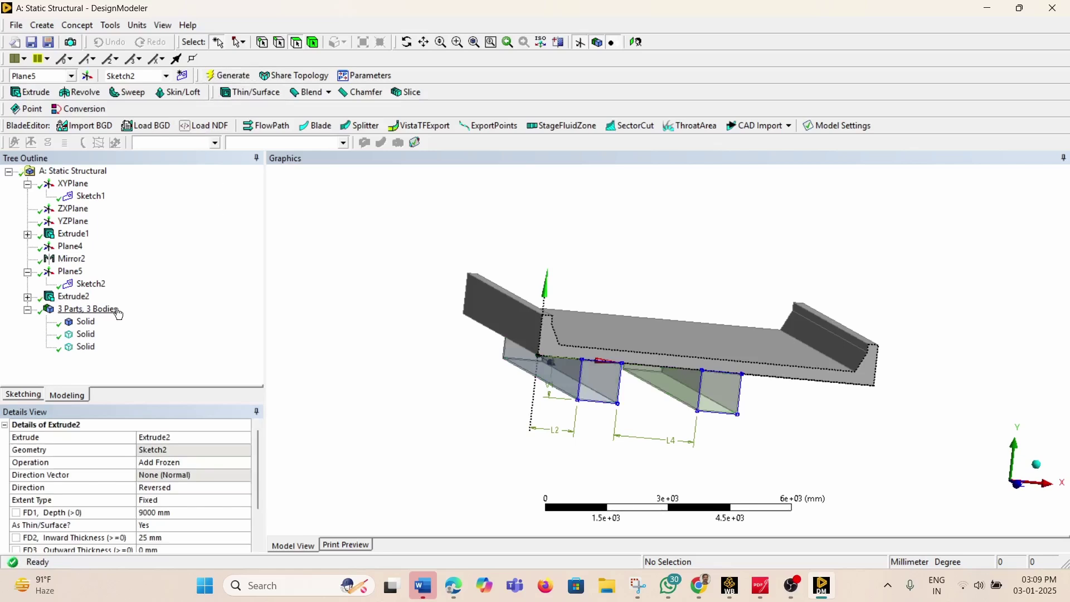
click(85, 324)
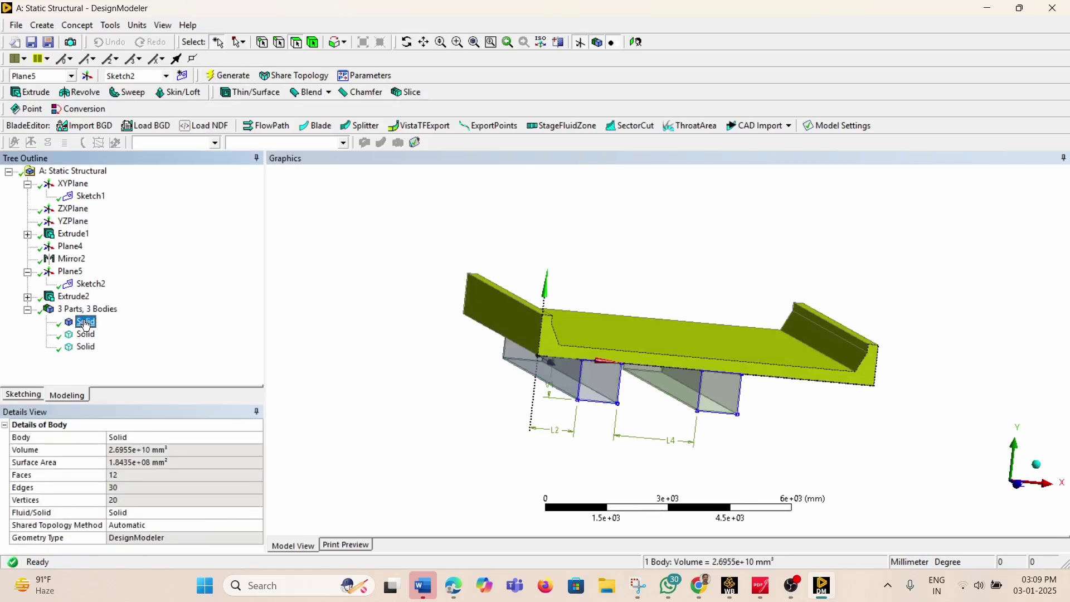
click(86, 334)
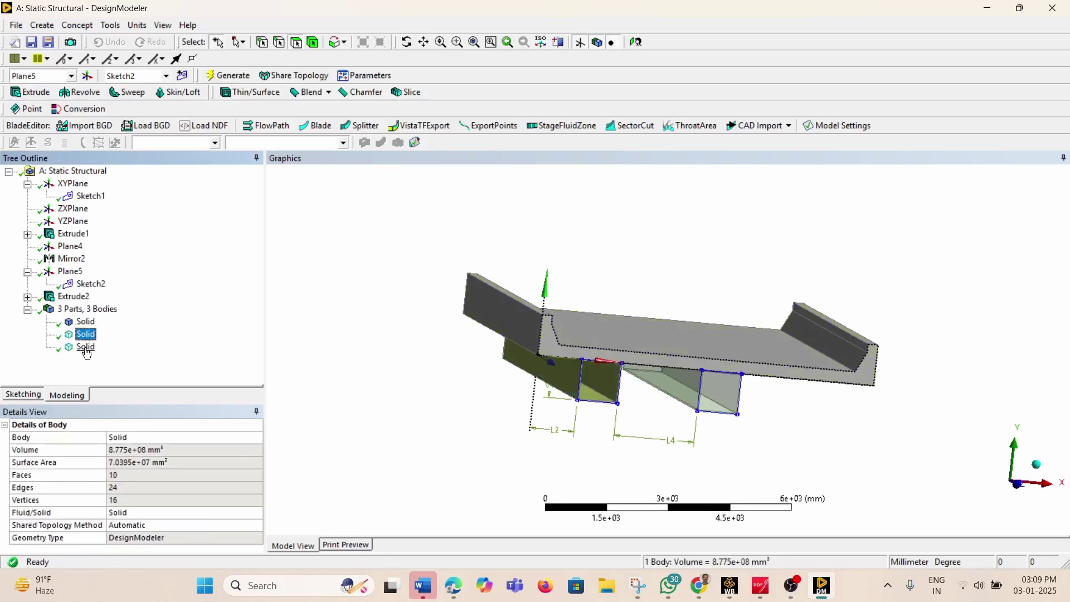
click(86, 346)
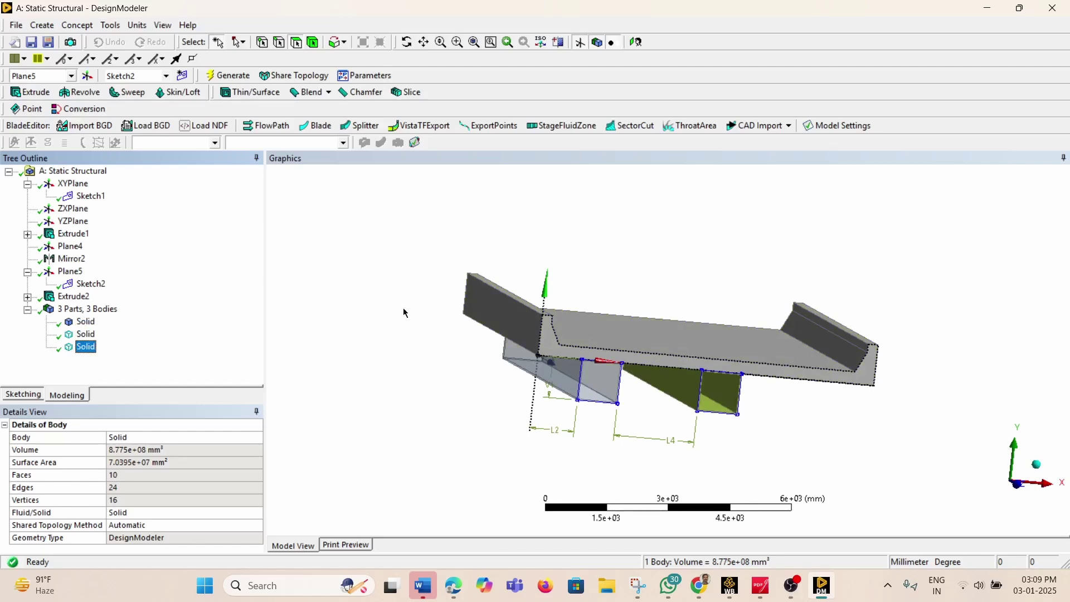
Mirror the outer girder body beneath the deck about Plane4, preserving the original body, and regenerate the model
middle_drag(404, 313, 399, 305)
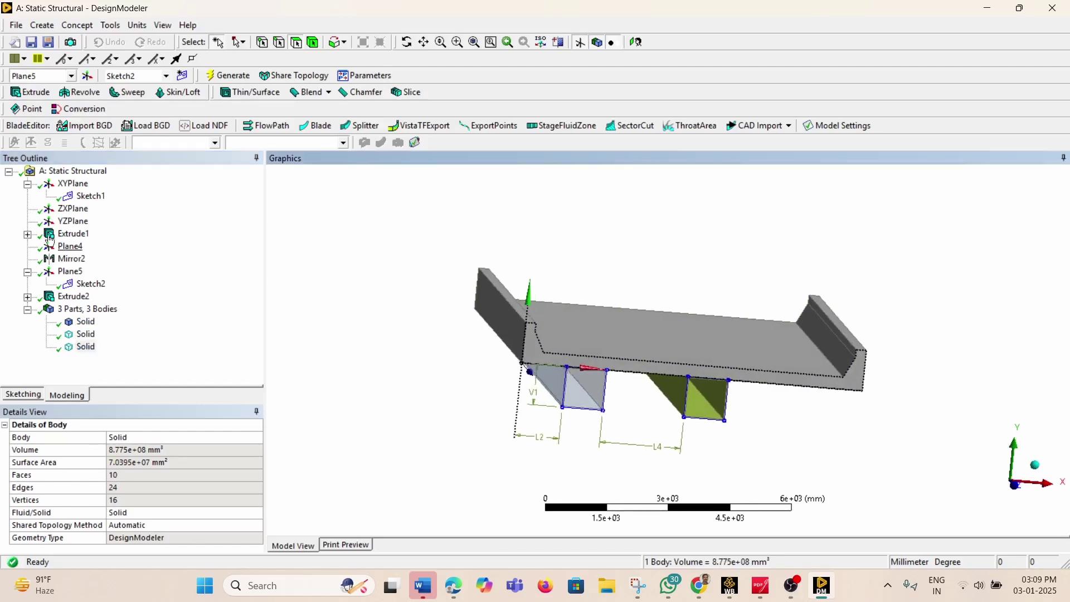
click(44, 26)
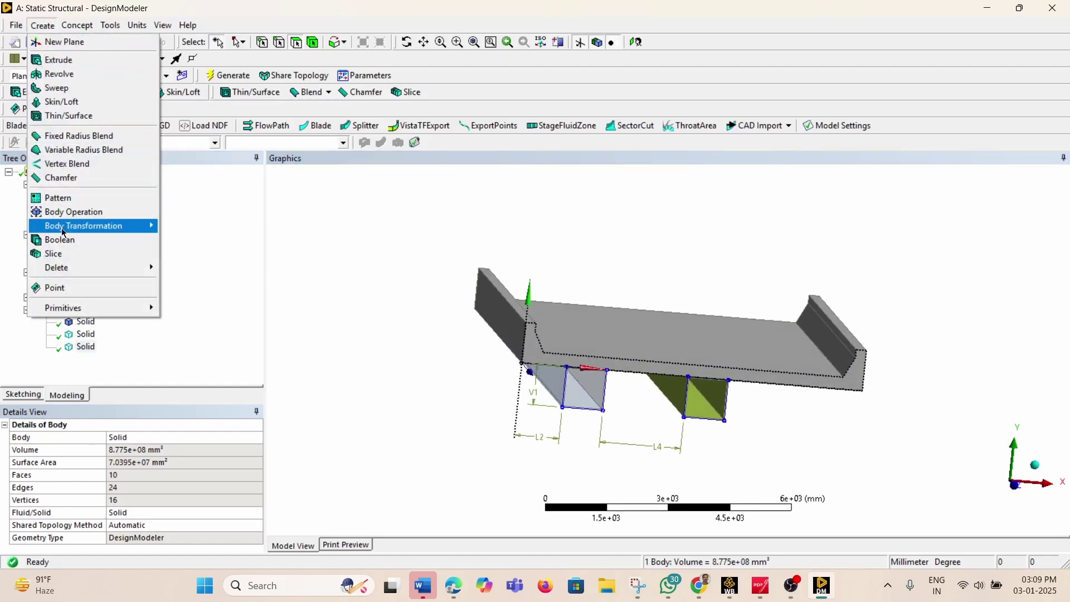
mouse_move(62, 232)
click(185, 270)
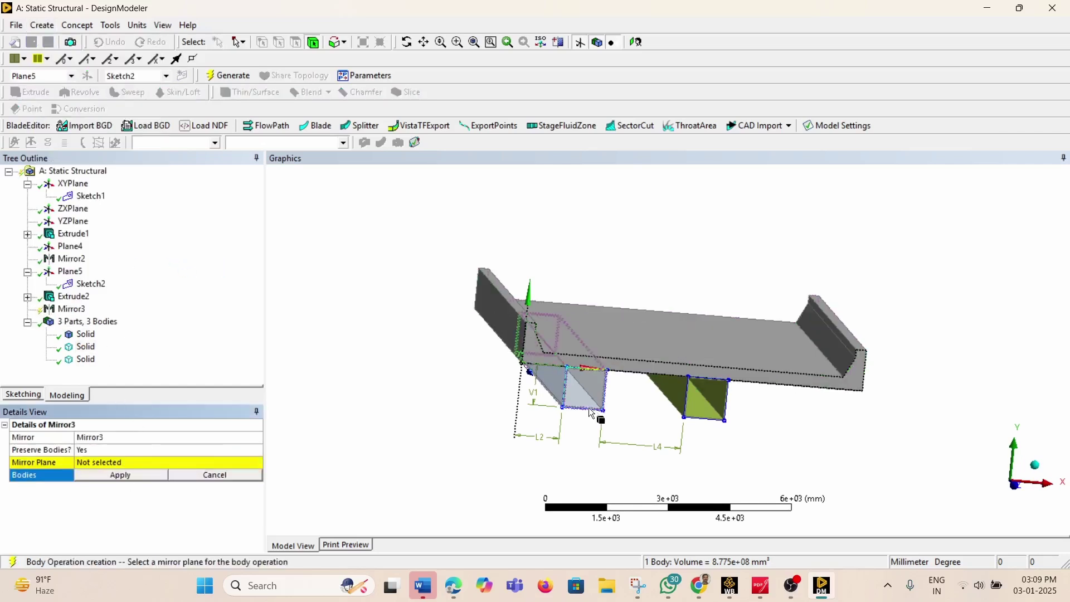
click(109, 476)
click(109, 463)
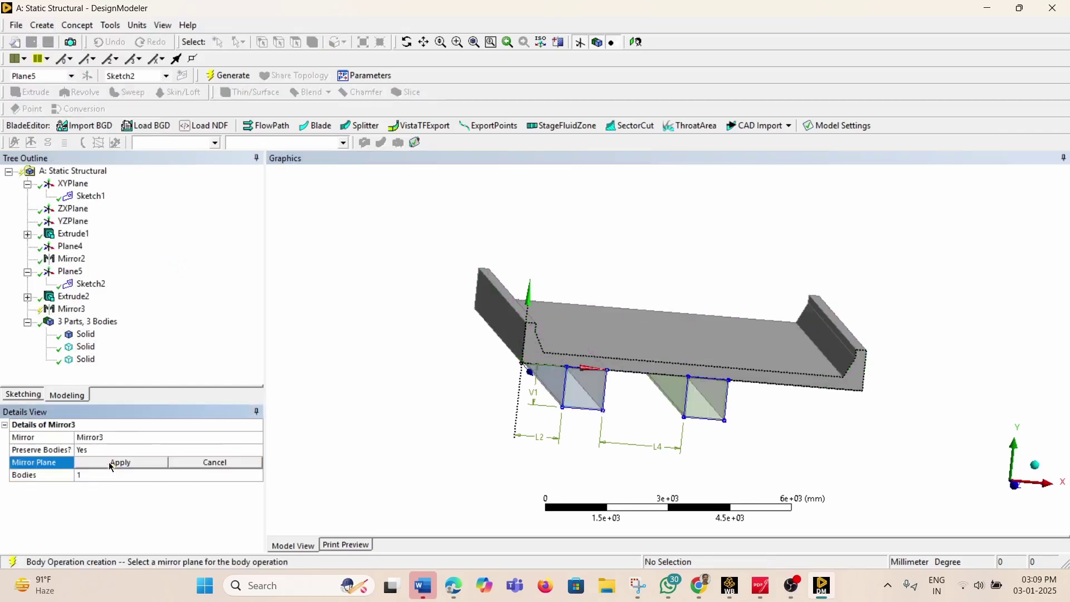
click(68, 250)
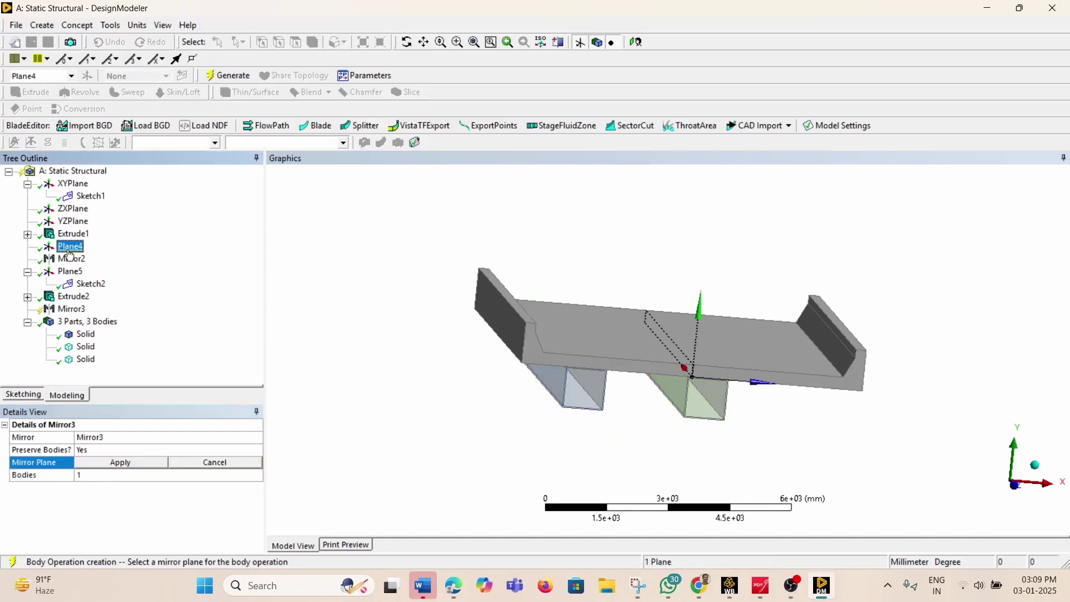
click(97, 466)
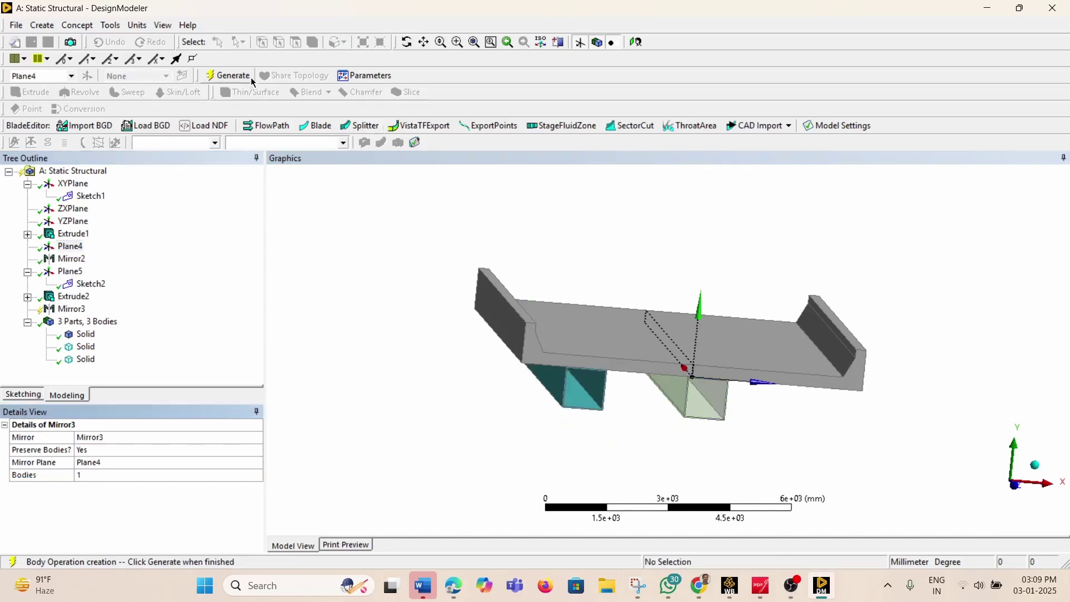
click(231, 74)
Compare the girder arrangement beneath the deck with the Fig. 7 cross-section in the PDFgear paper, returning to the DesignModeler model to inspect it
middle_drag(710, 330, 721, 311)
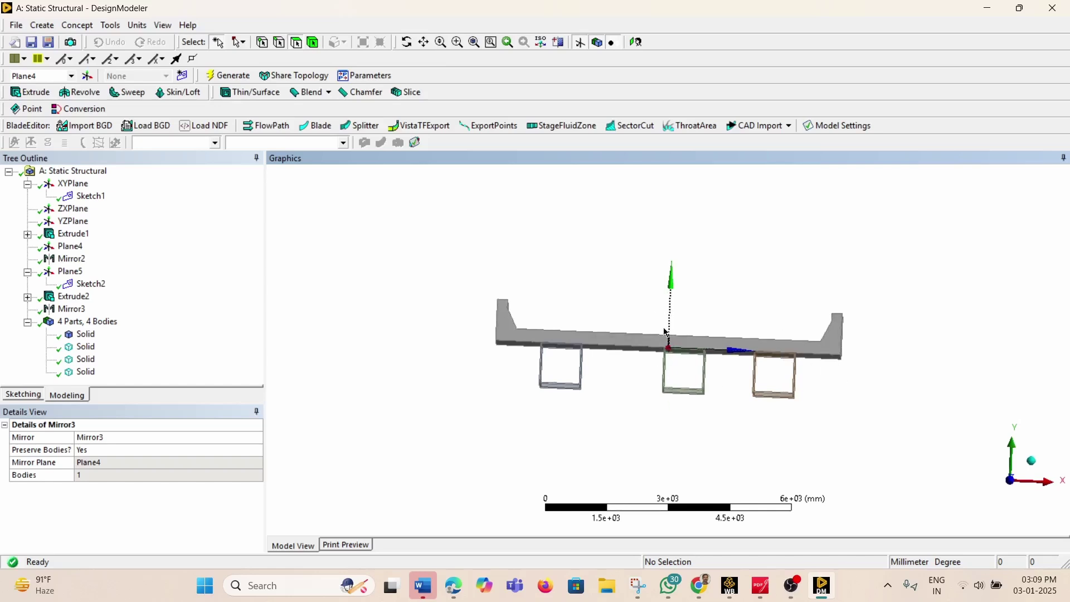
middle_drag(631, 350, 623, 348)
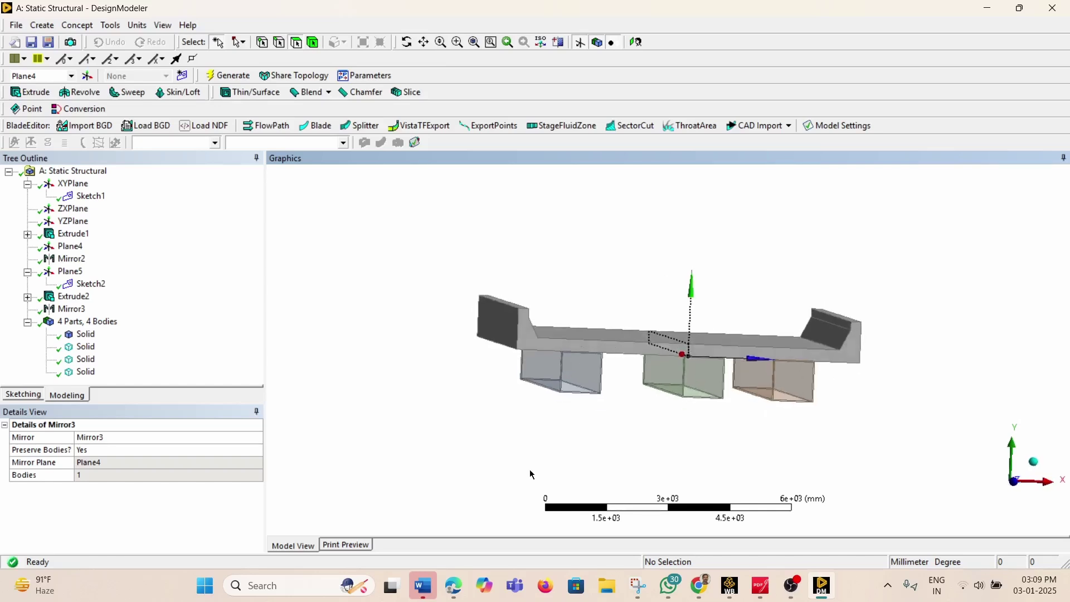
click(755, 592)
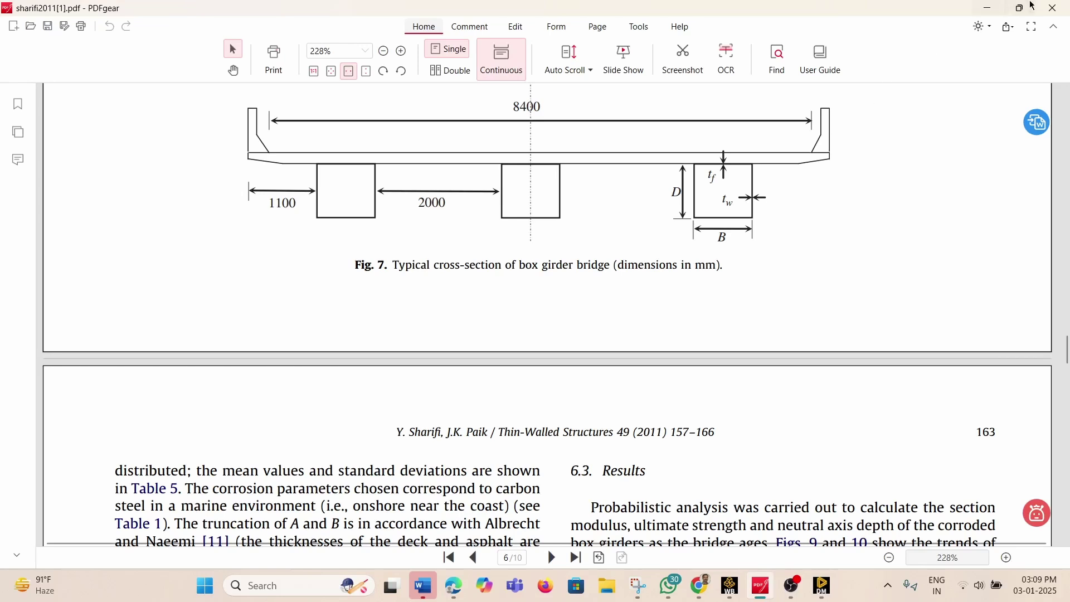
click(986, 8)
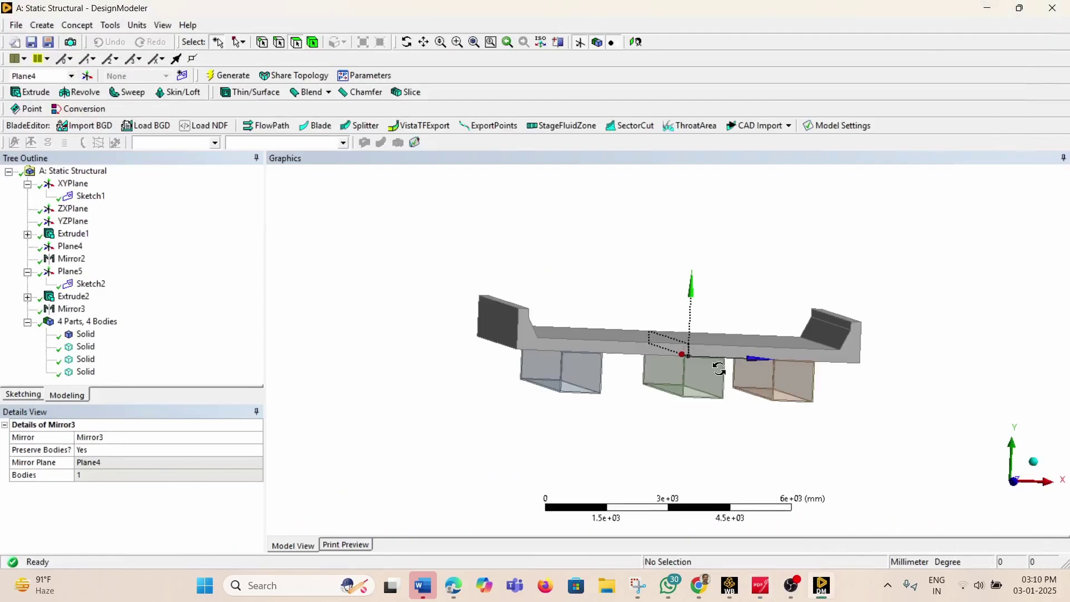
mouse_move(742, 387)
middle_down()
mouse_move(734, 357)
mouse_move(730, 397)
middle_up()
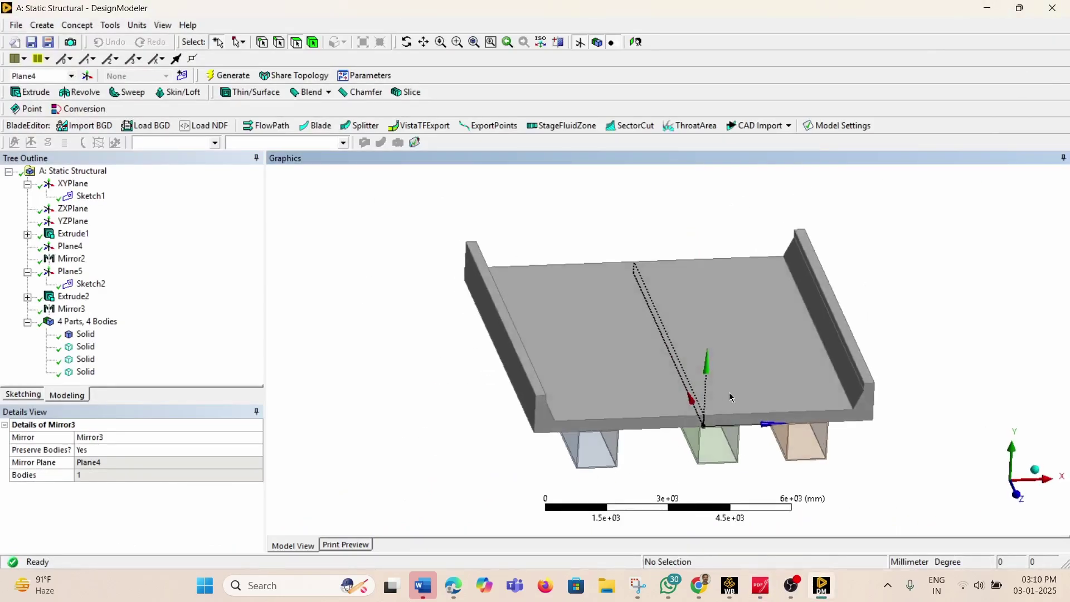